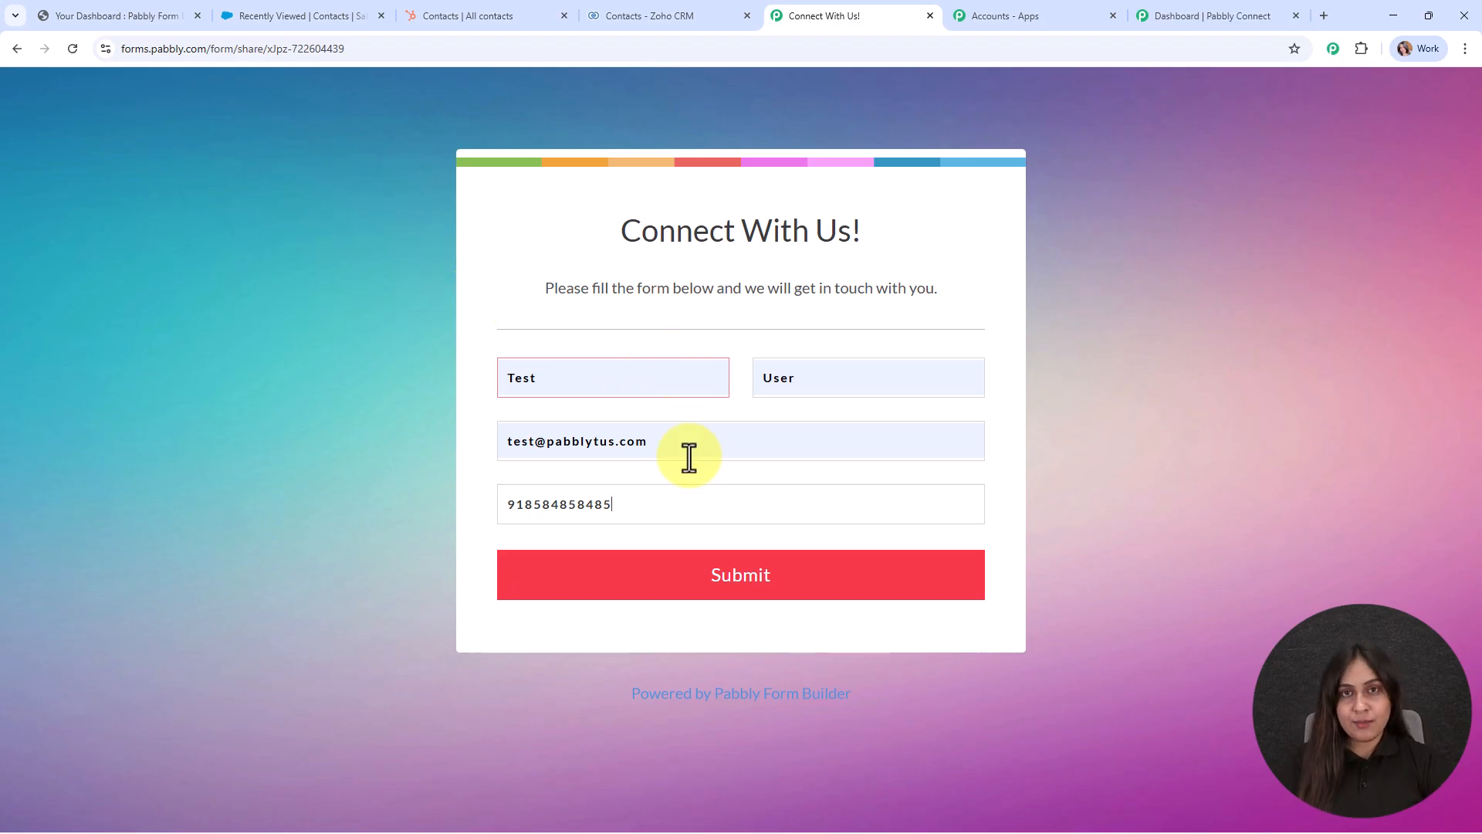
Submit the Connect With Us! form with a test lead, then switch to Salesforce's contacts list.
left_click(827, 581)
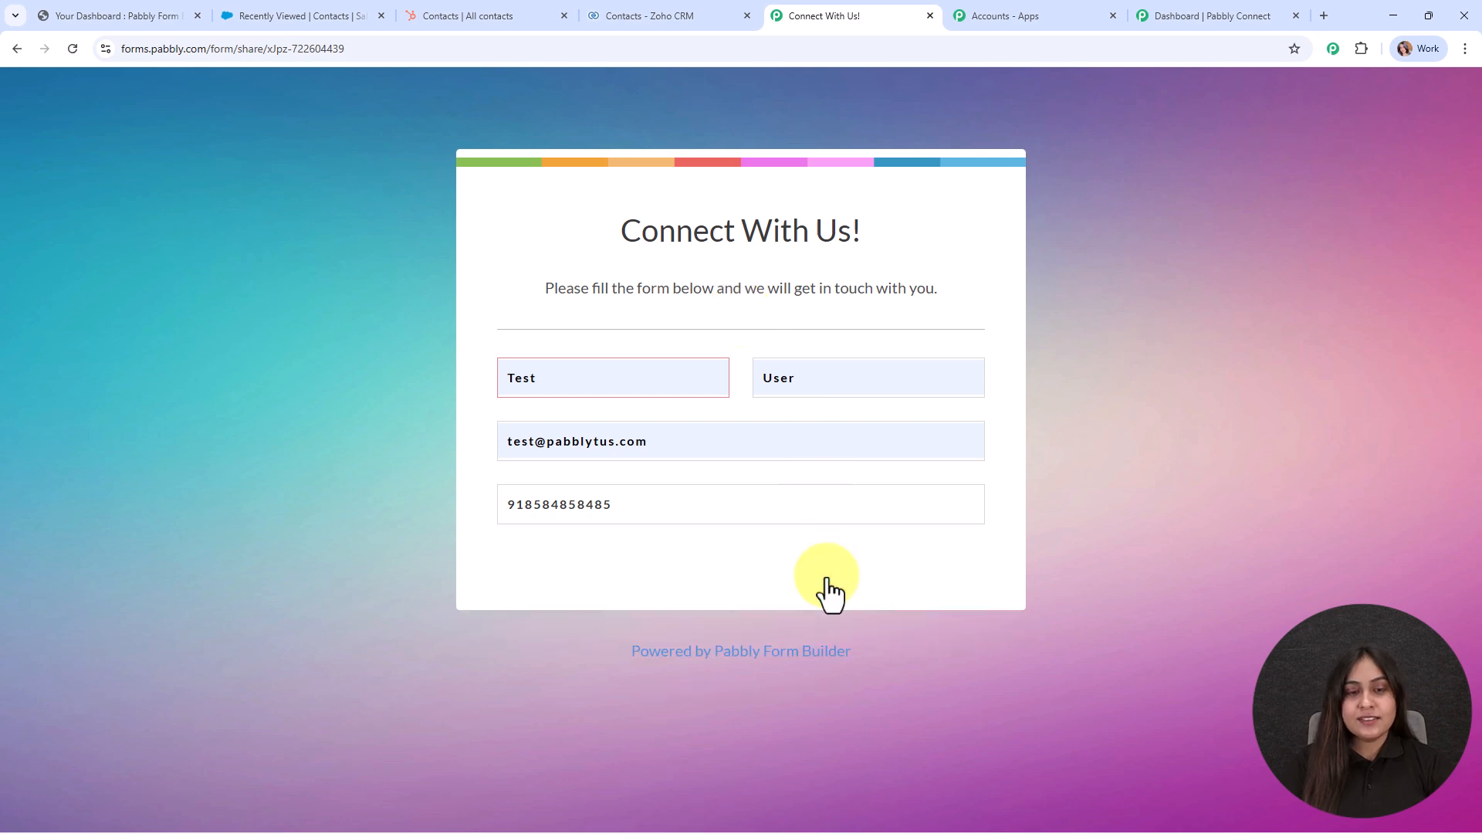
left_click_drag(545, 275, 949, 275)
left_click(943, 336)
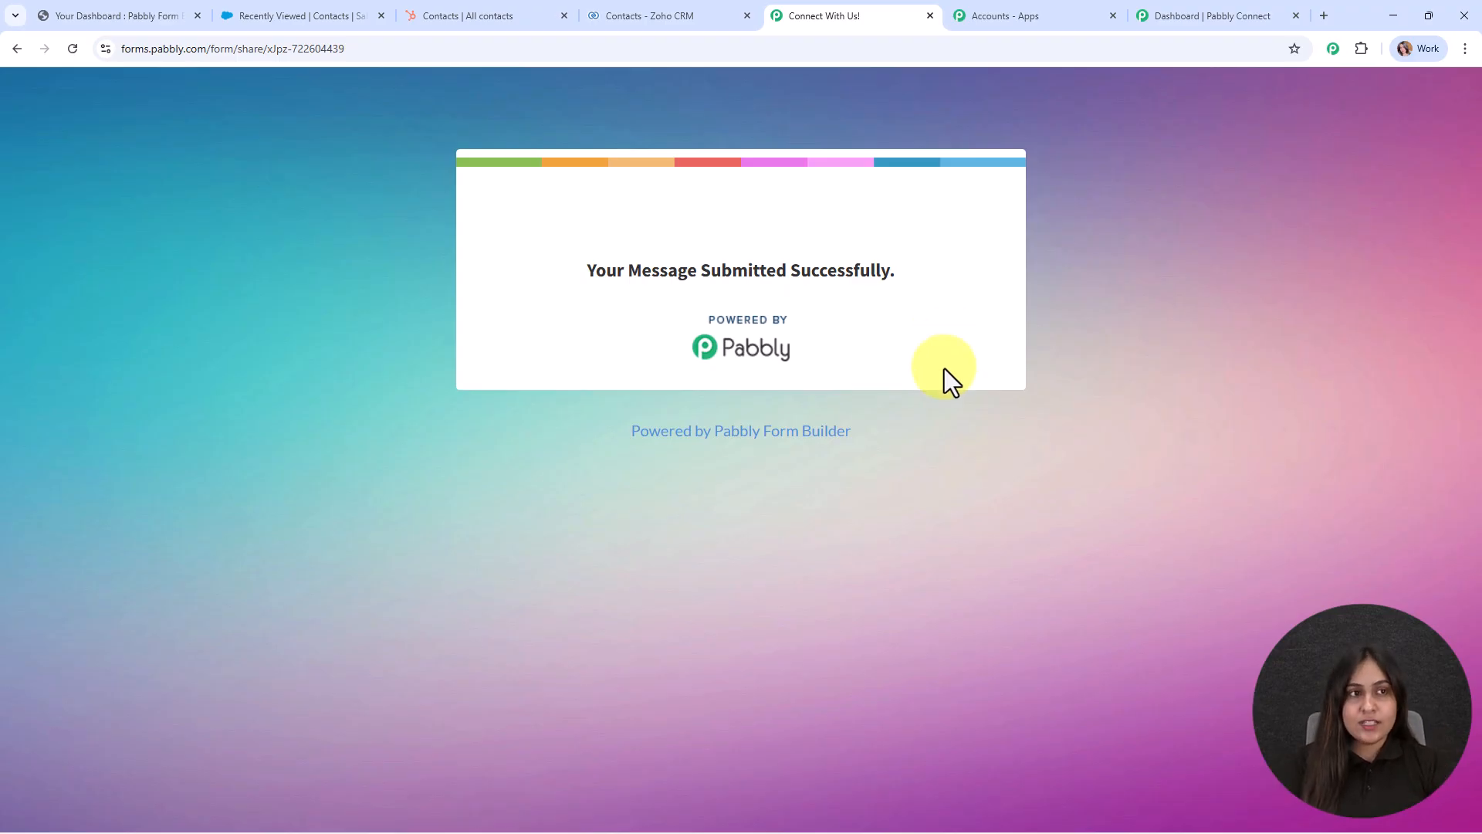
left_click(373, 10)
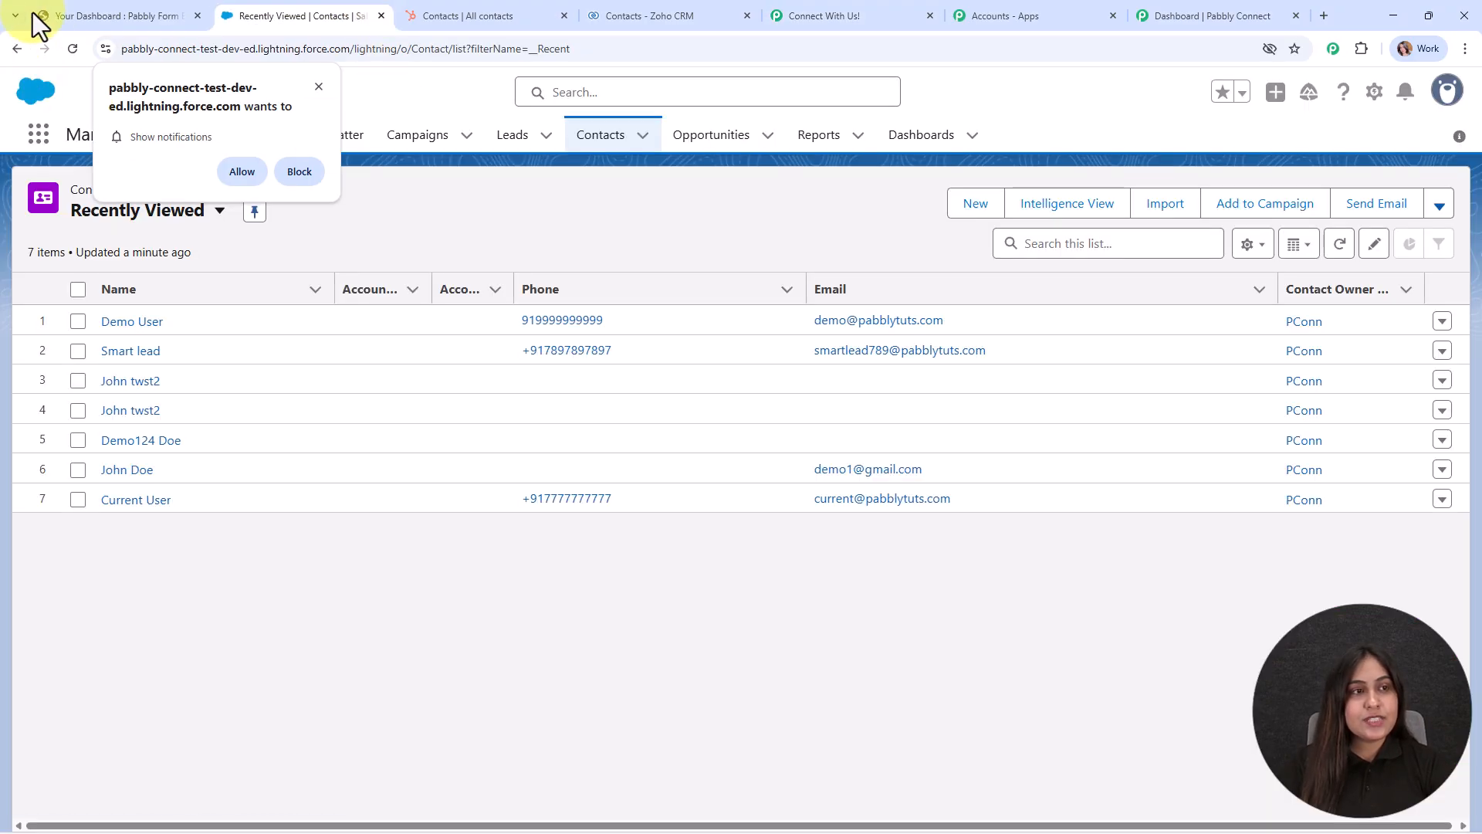
Reload Salesforce contacts to confirm the test lead, then refresh HubSpot's contacts list.
left_click(74, 47)
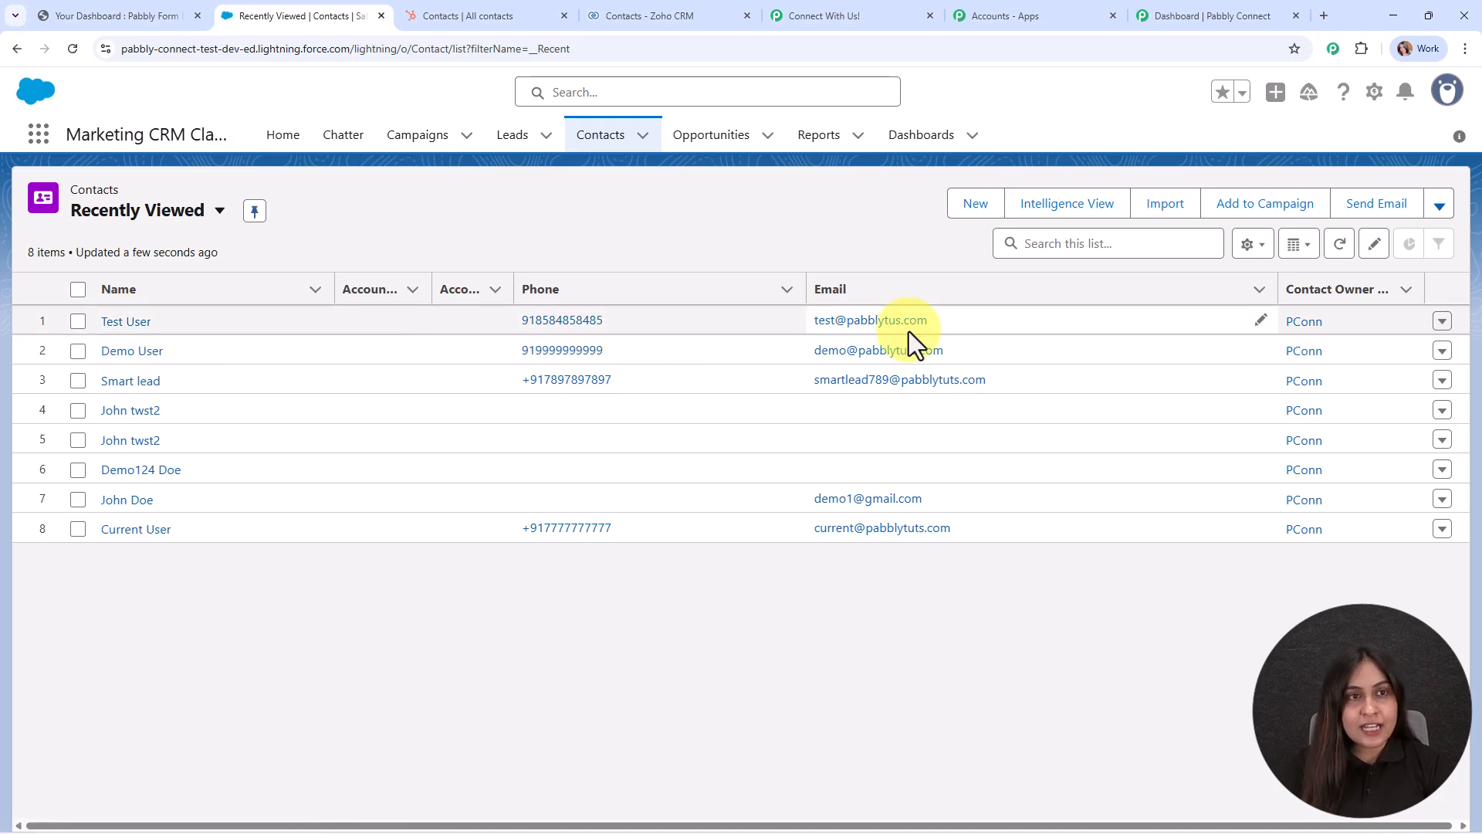
left_click(429, 13)
left_click(69, 49)
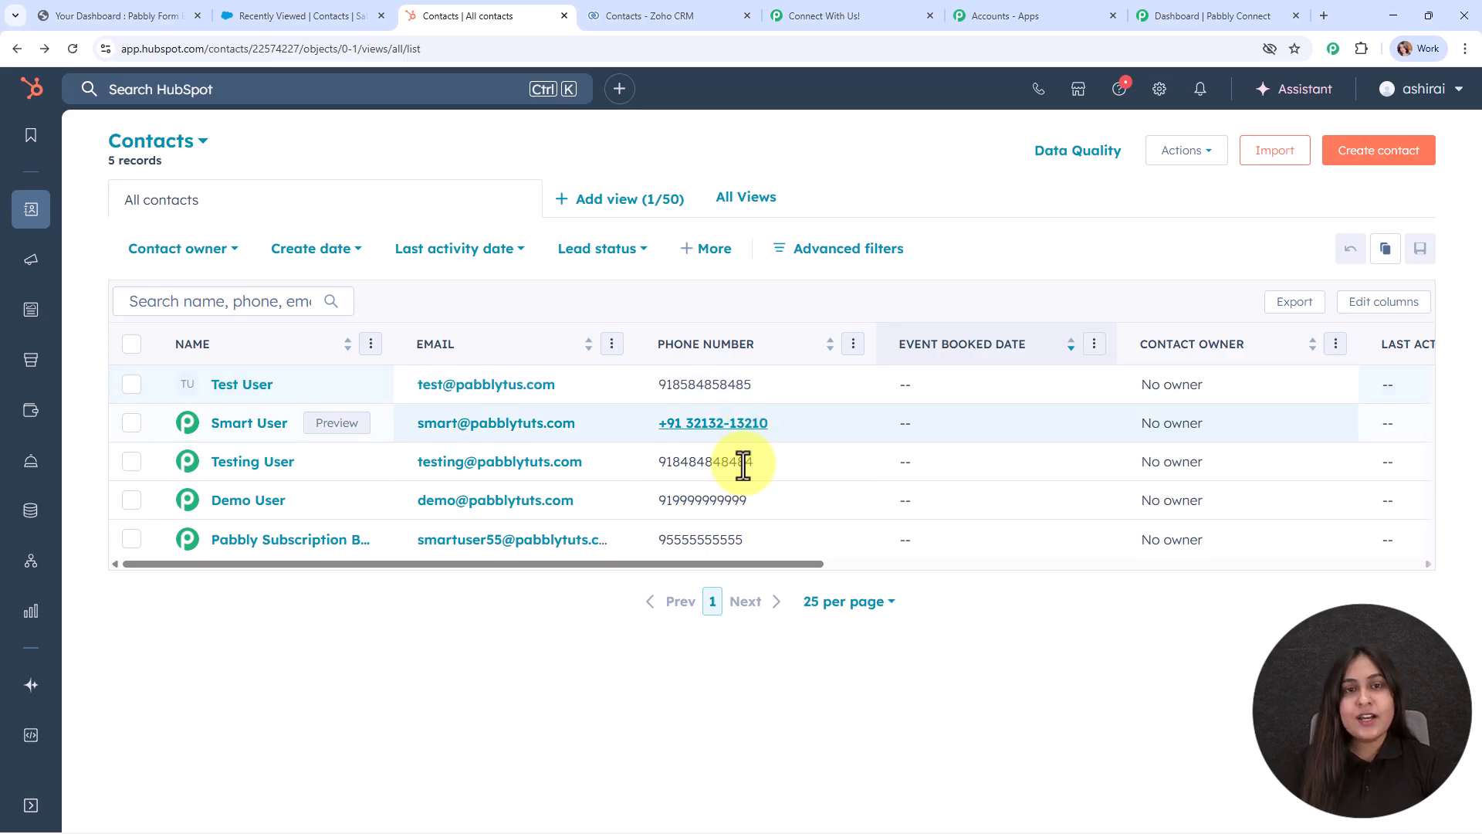
Switch to the Zoho CRM contacts list and reload it to show the new lead.
left_click(583, 16)
left_click(72, 48)
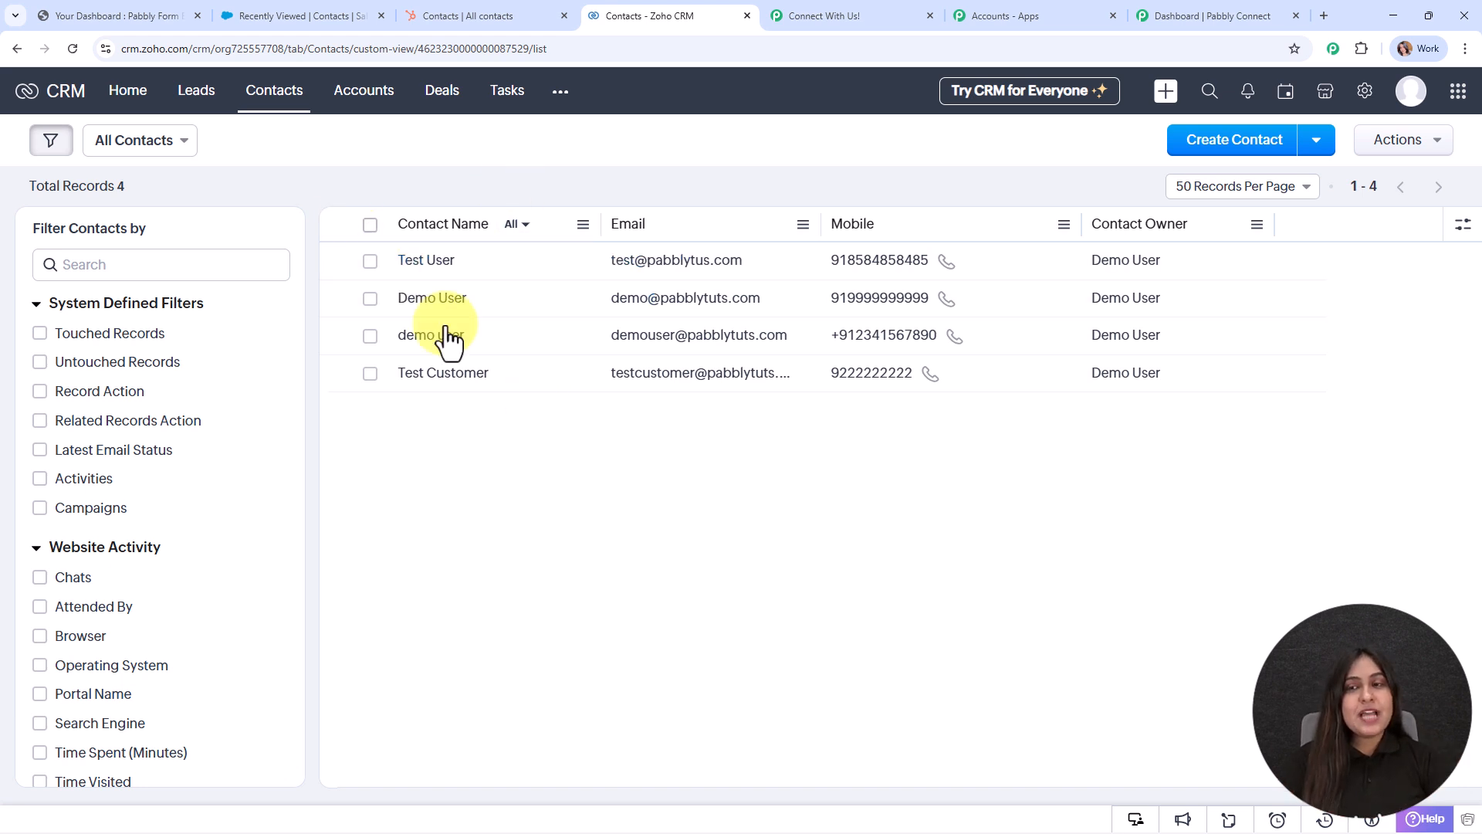
Return to the Pabbly Connect dashboard, which shows 27760 tasks remaining.
left_click(1158, 13)
scroll(1053, 457, "up", 3)
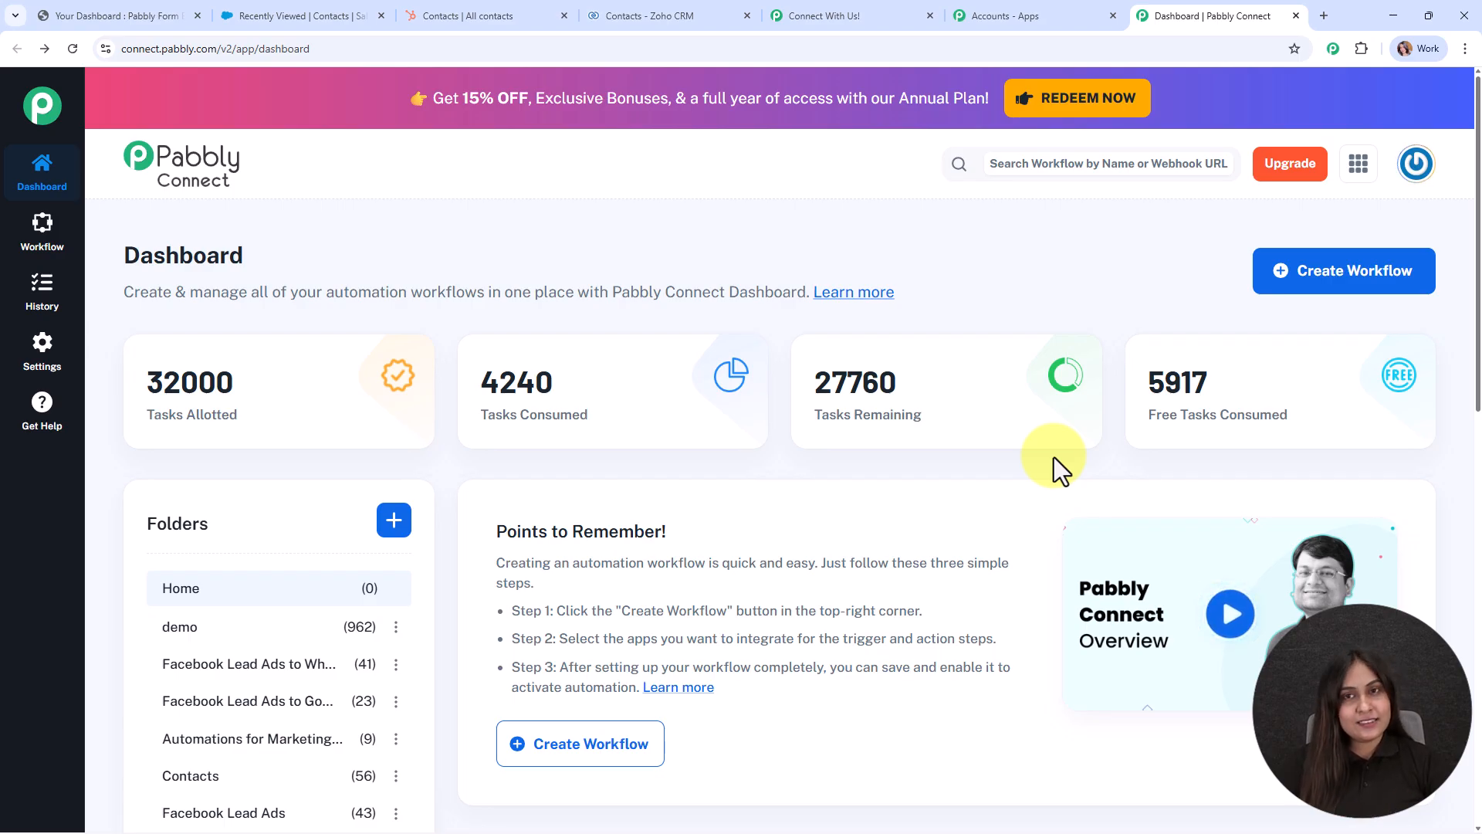
Look over the list of Pabbly apps, then go to the pinned pabbly.com community page.
left_click(1079, 8)
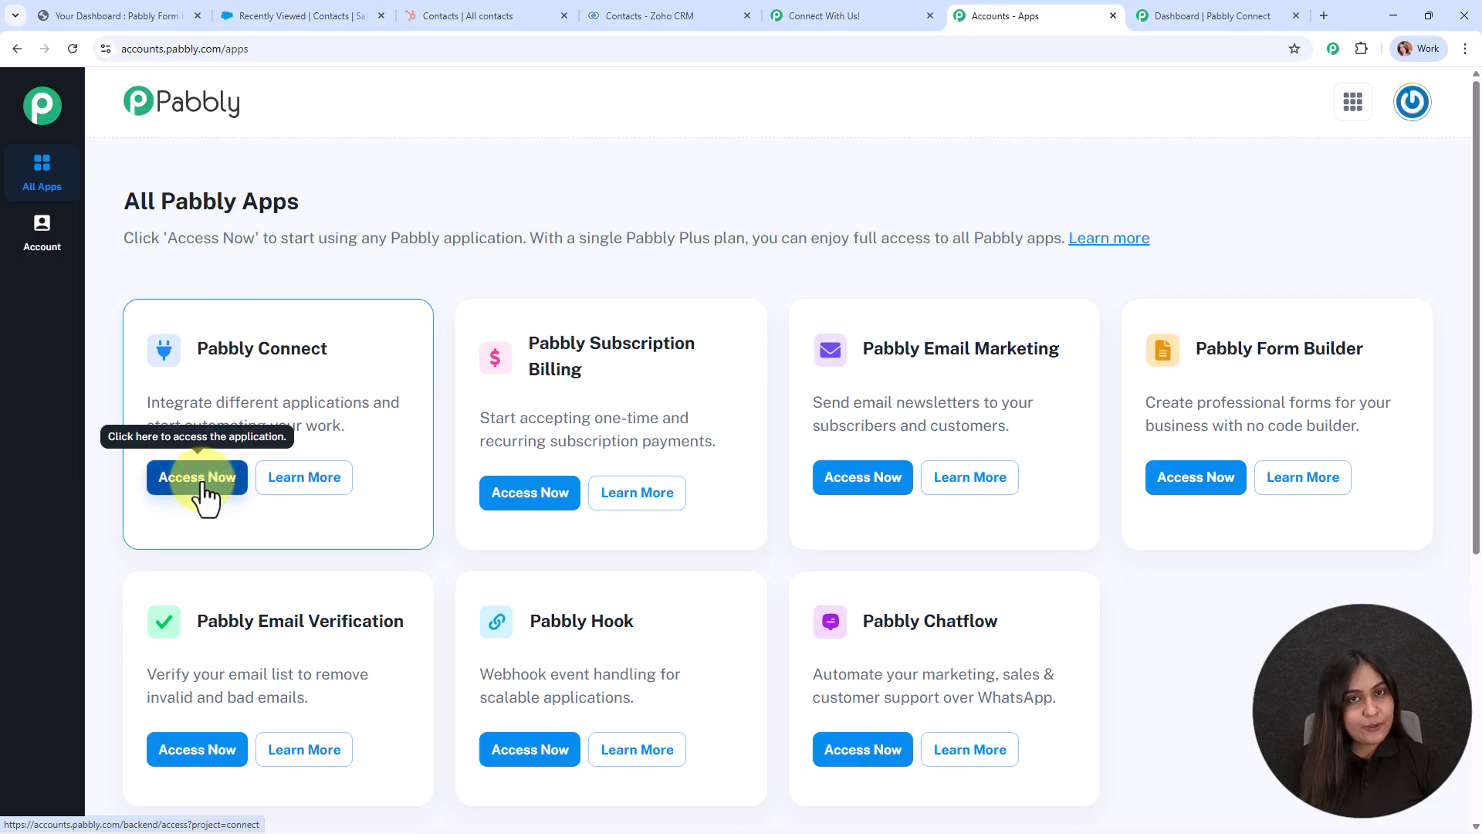
left_click(1227, 15)
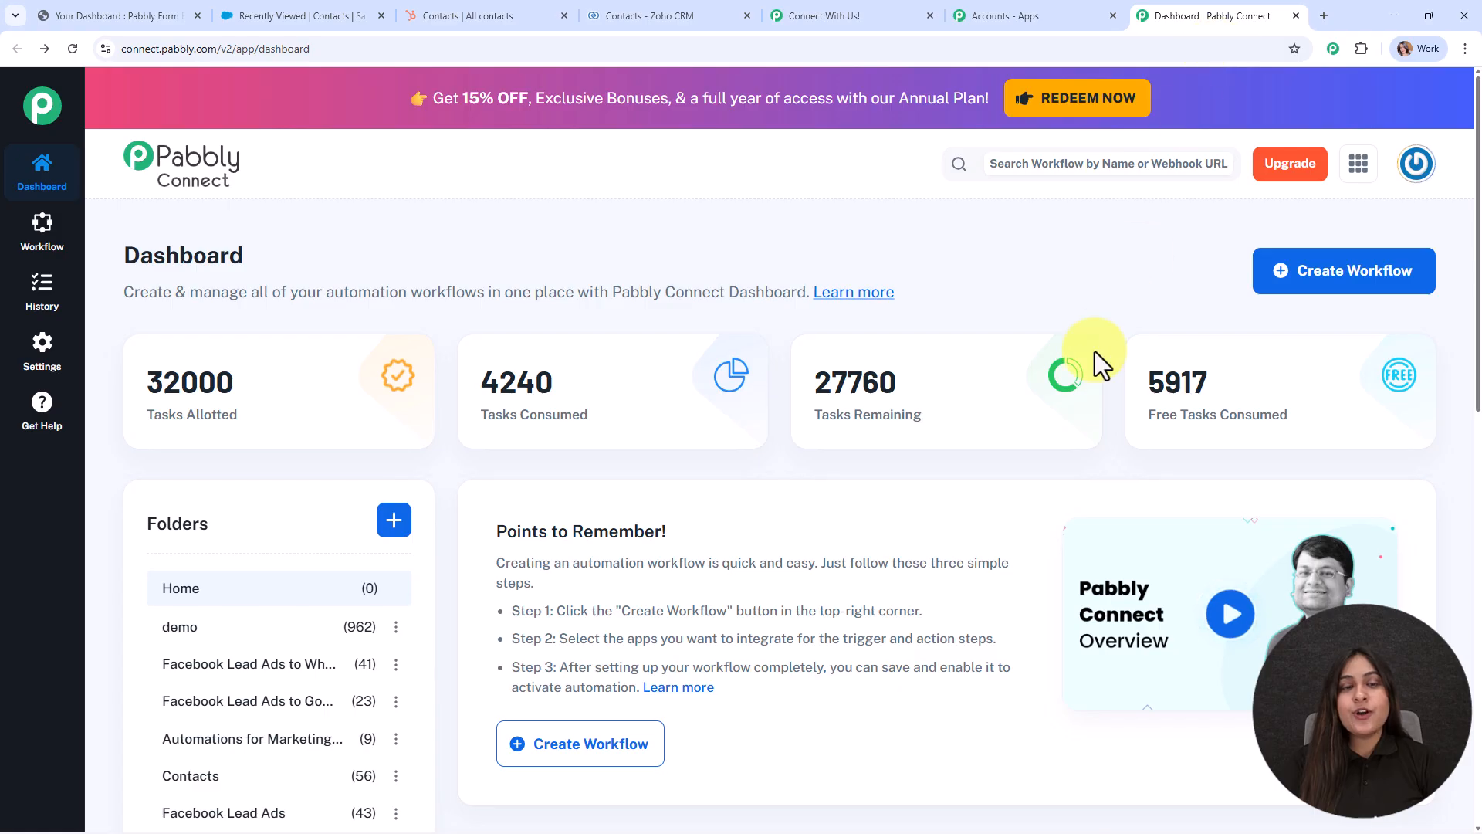
mouse_move(1094, 350)
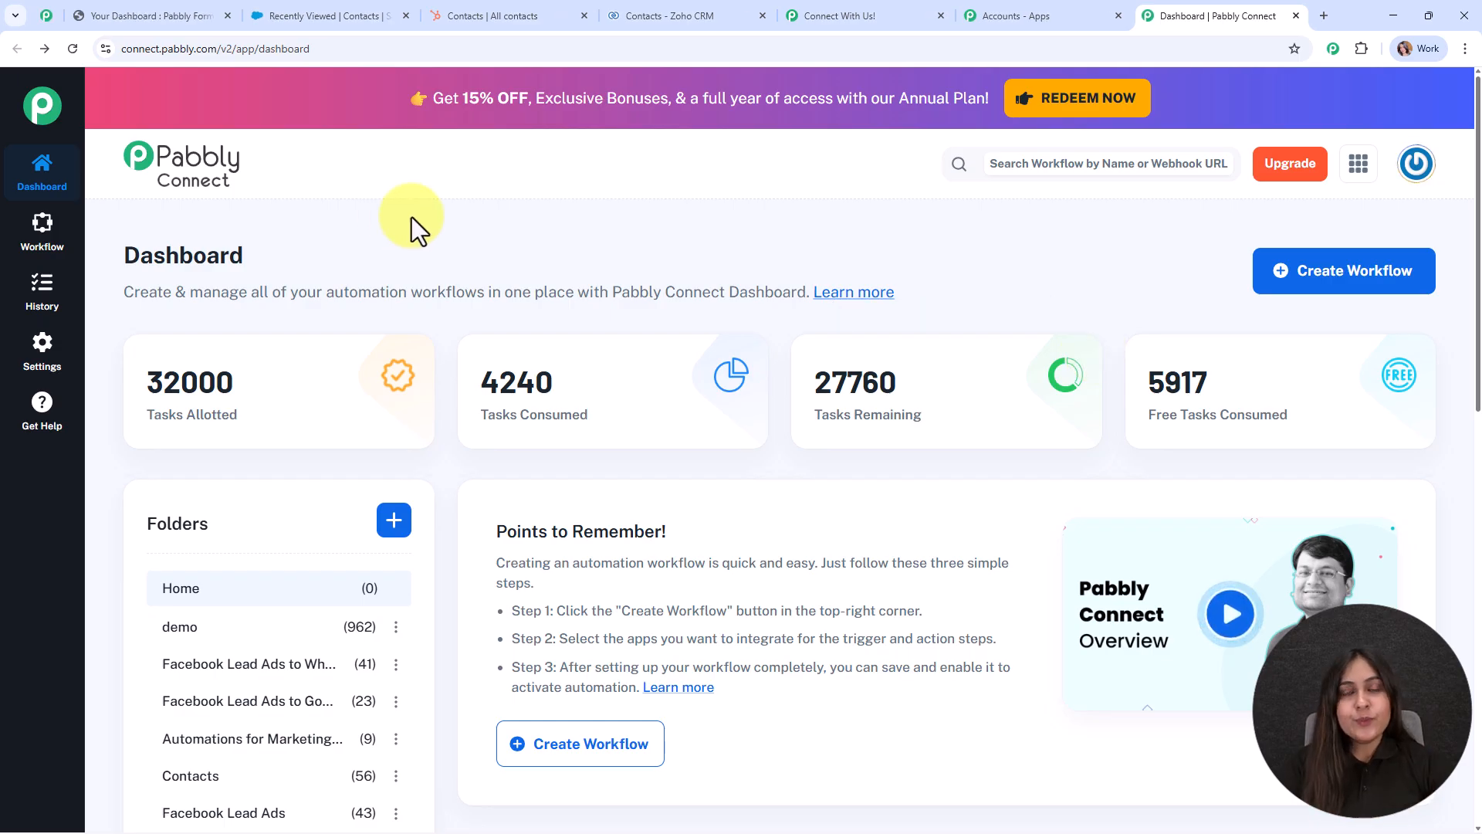
left_click(45, 17)
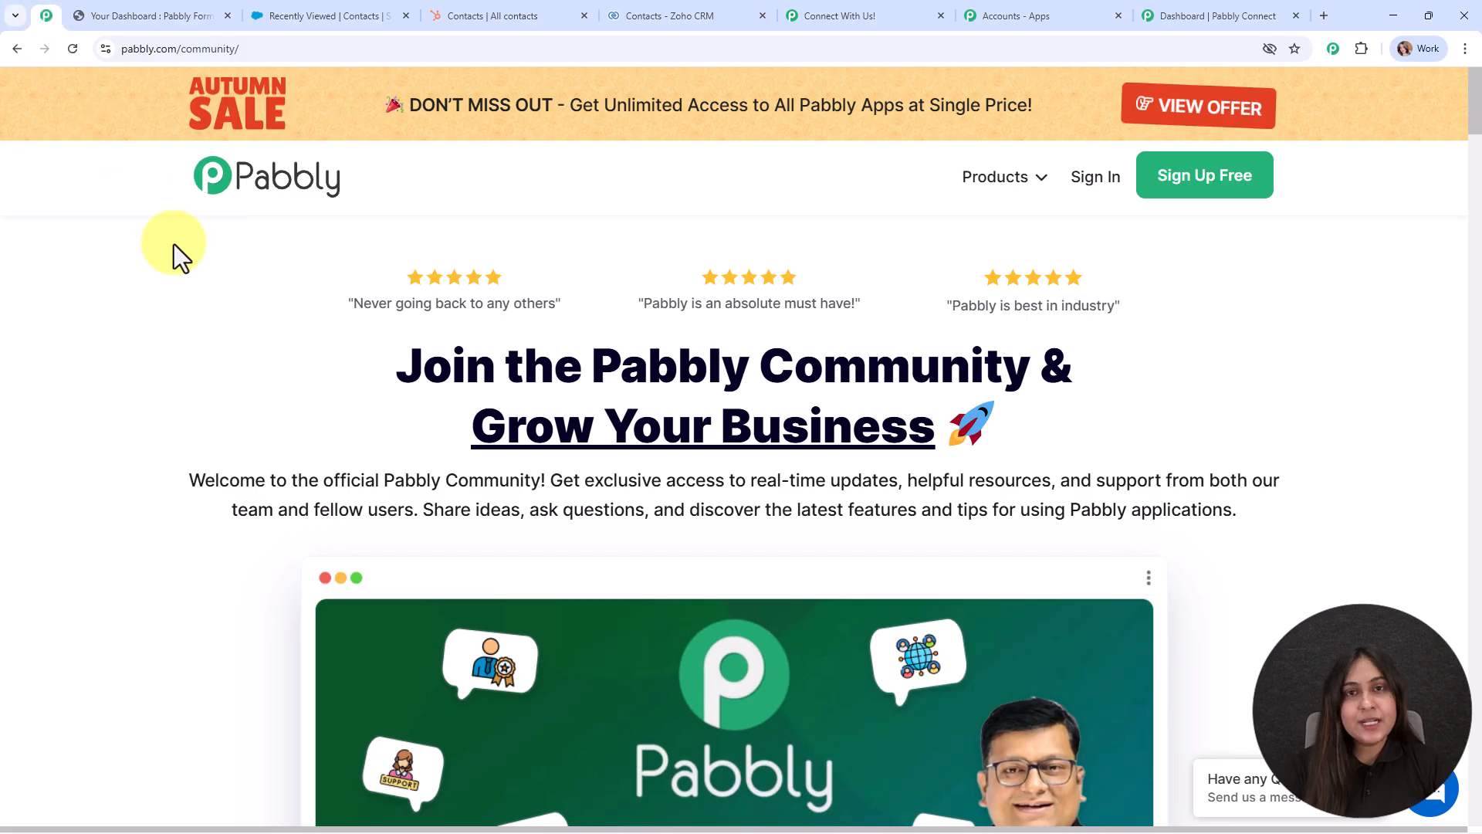
Scroll through the Pabbly Community page, back to the top, and return to the Connect dashboard.
left_click_drag(584, 366, 1027, 368)
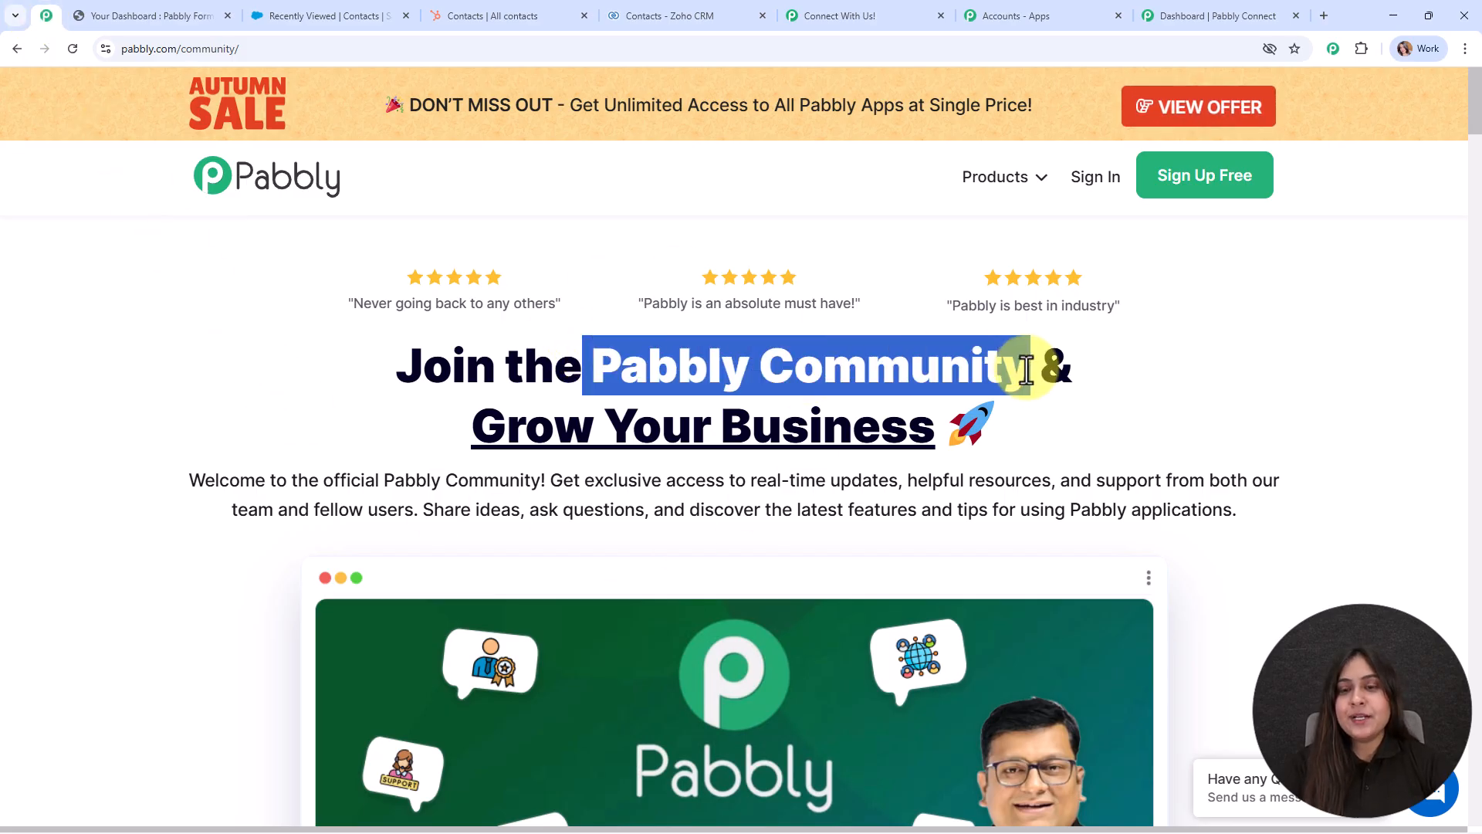
left_click(1039, 440)
scroll(1039, 439, "down", 4)
scroll(1039, 438, "down", 5)
scroll(1038, 438, "down", 3)
scroll(1039, 437, "down", 4)
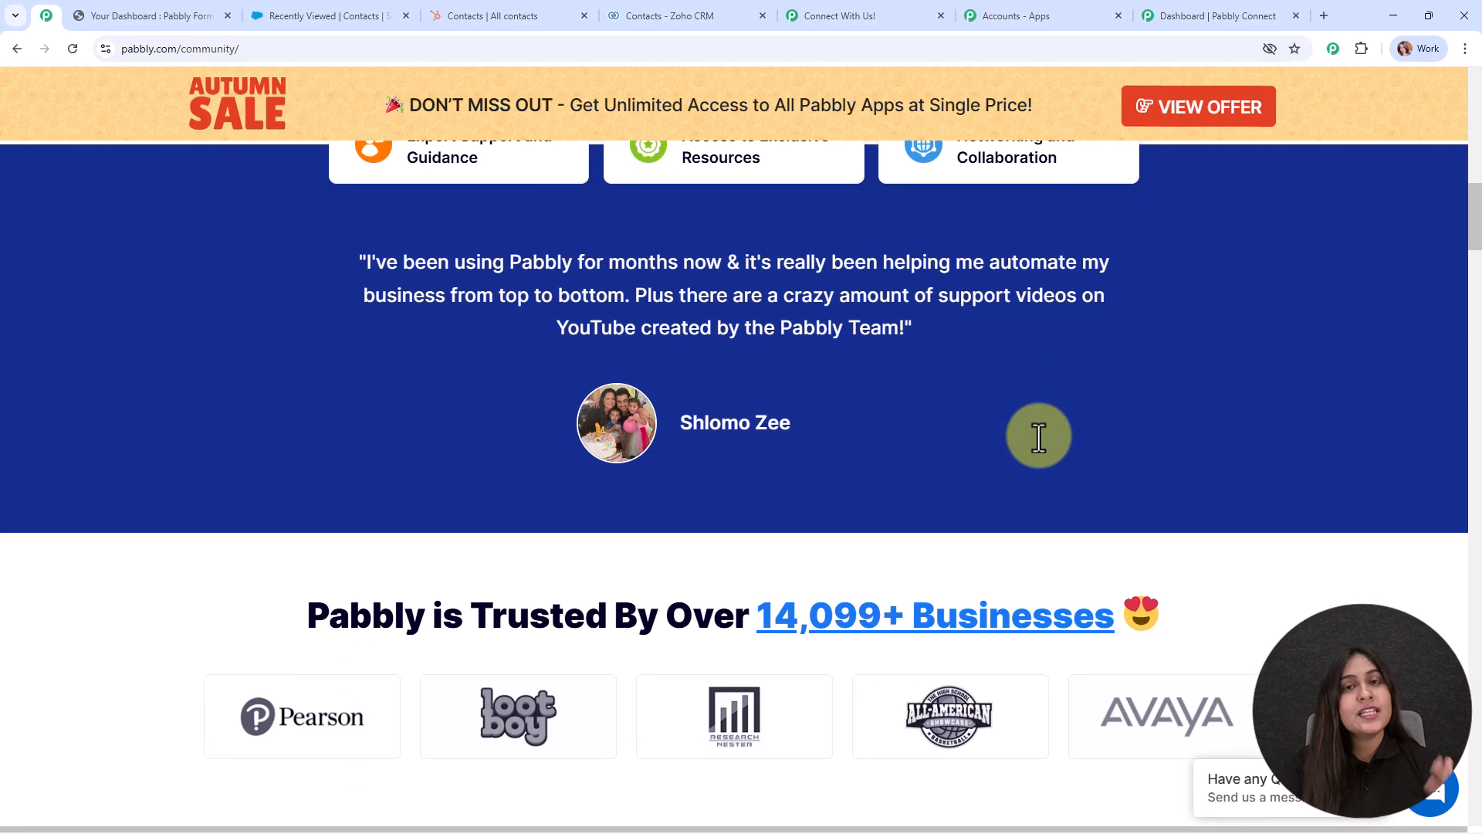
scroll(1039, 437, "down", 5)
scroll(1039, 437, "down", 3)
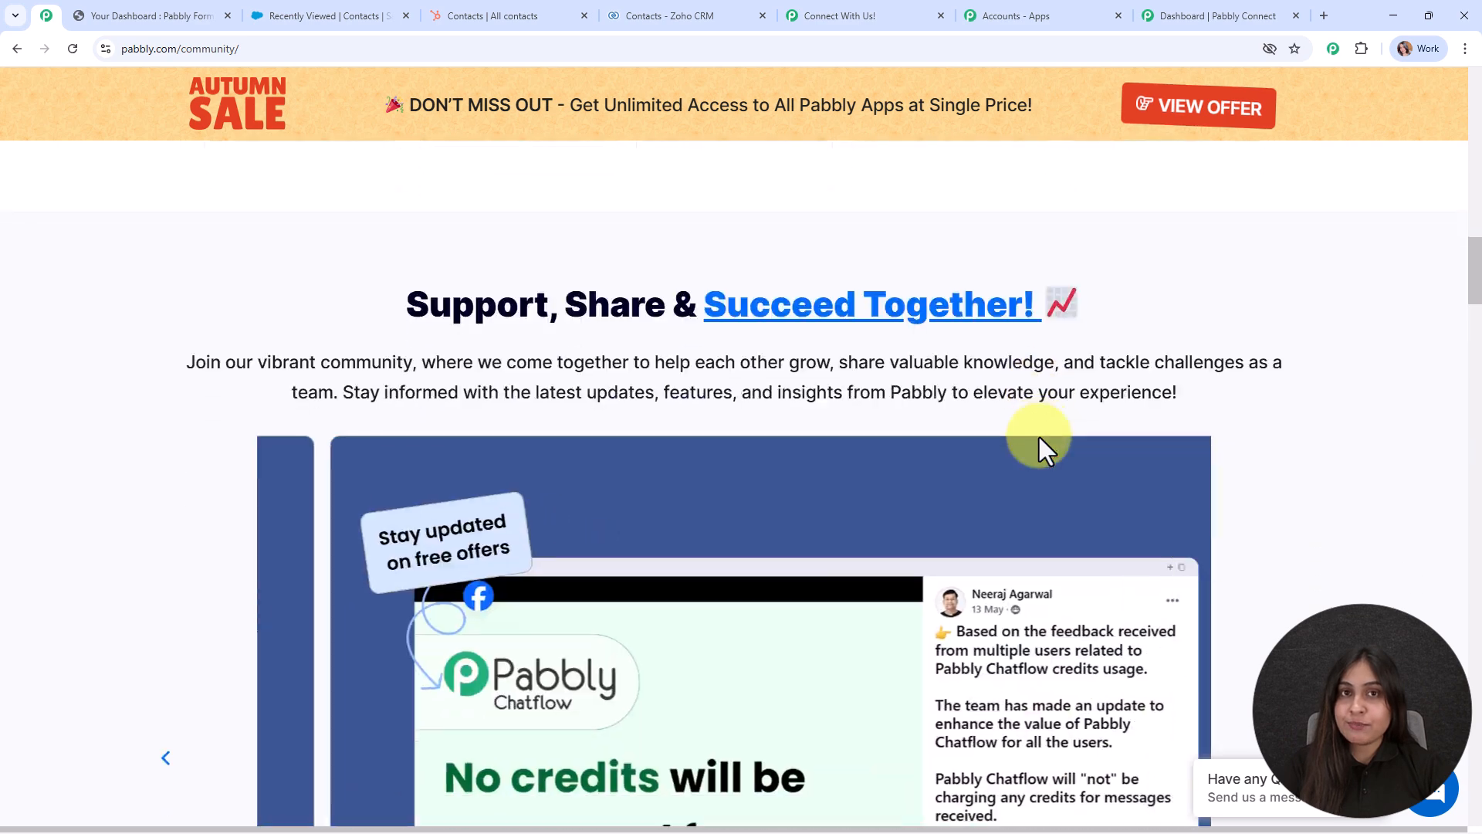
scroll(1039, 437, "down", 4)
scroll(1039, 437, "down", 2)
scroll(1039, 435, "down", 4)
scroll(1039, 437, "down", 4)
scroll(1038, 437, "down", 2)
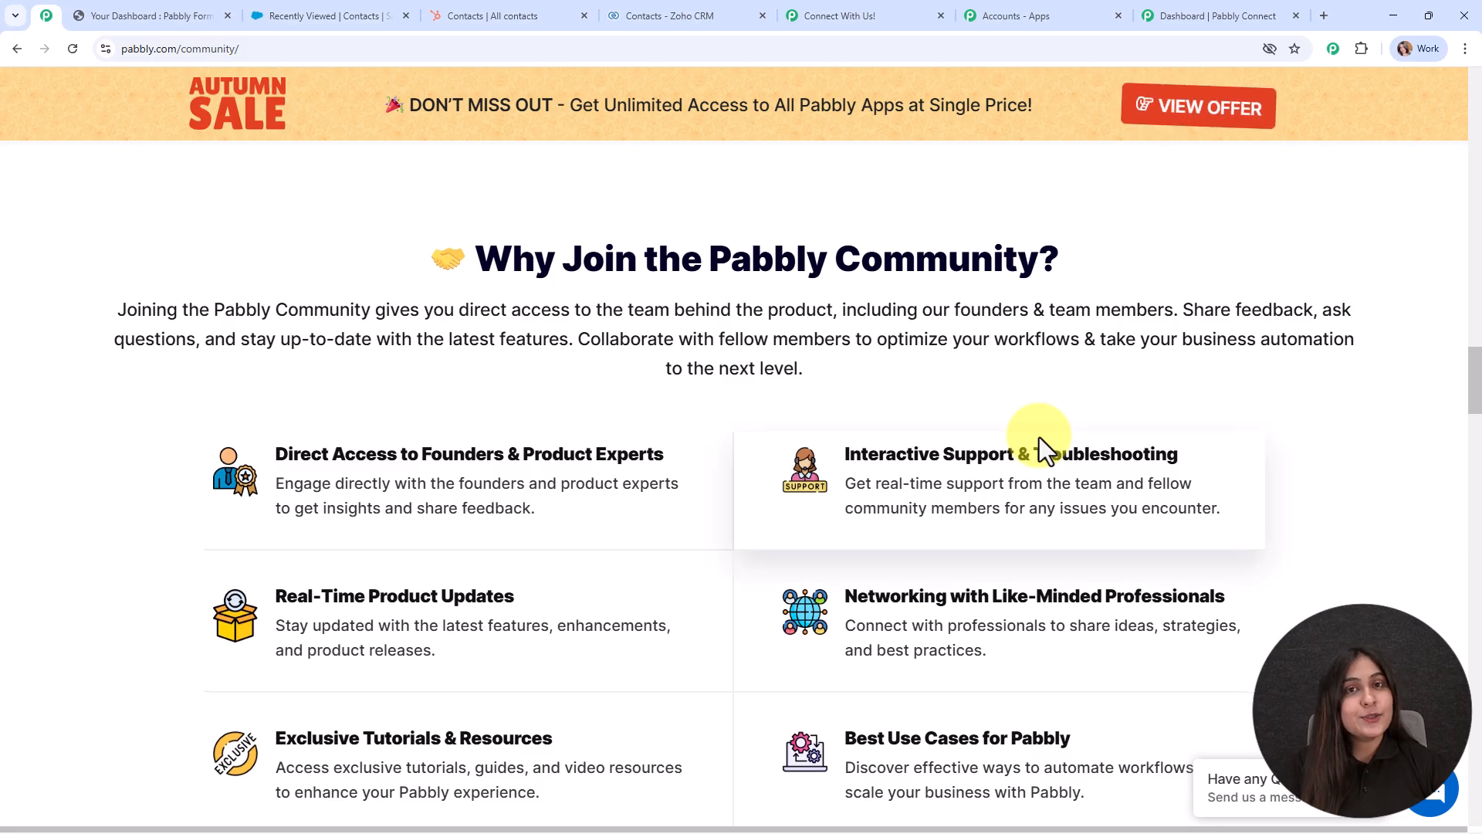
scroll(1039, 437, "down", 9)
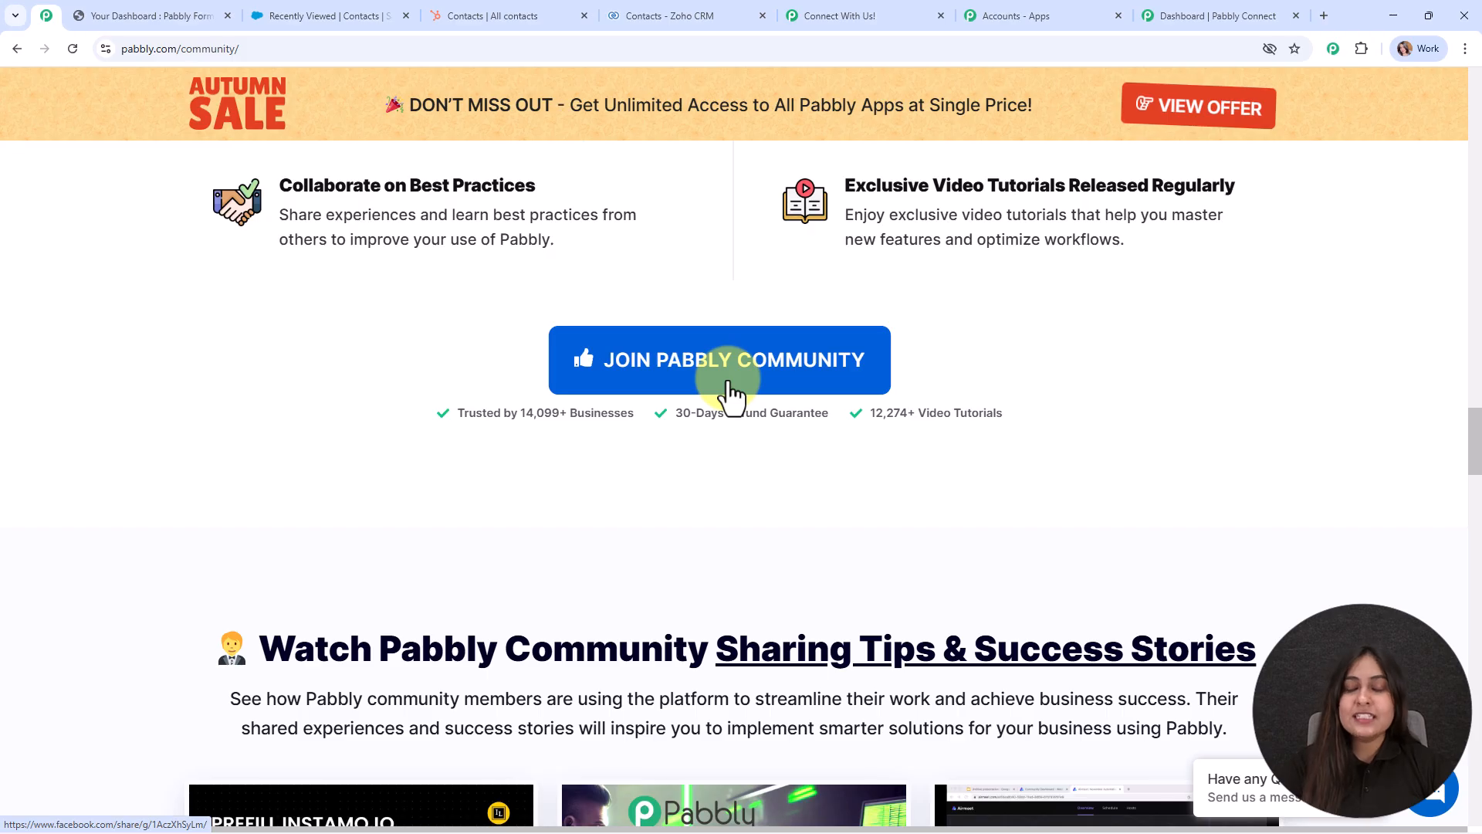
left_click_drag(1475, 463, 1454, 75)
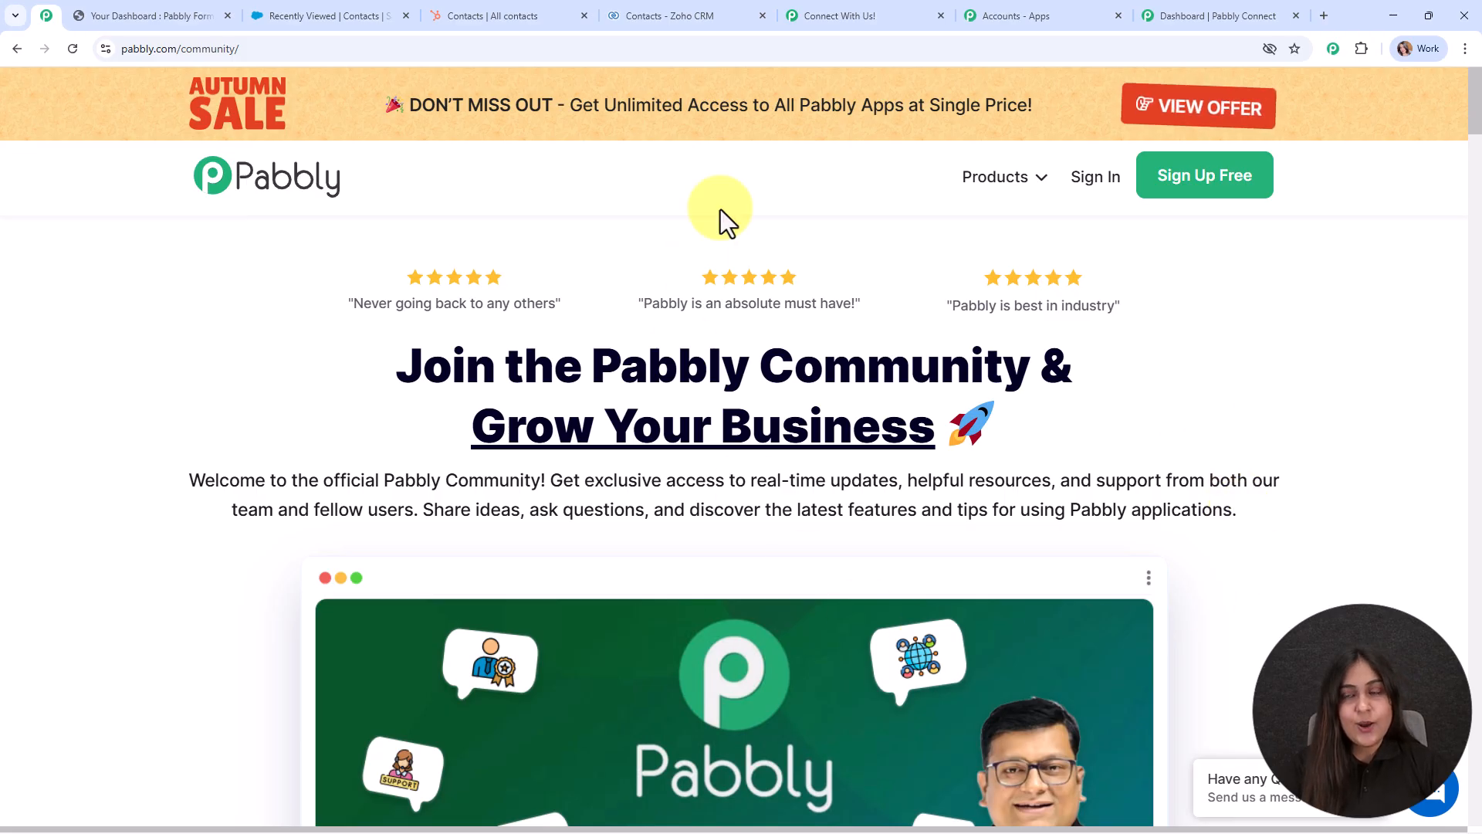
left_click(1160, 4)
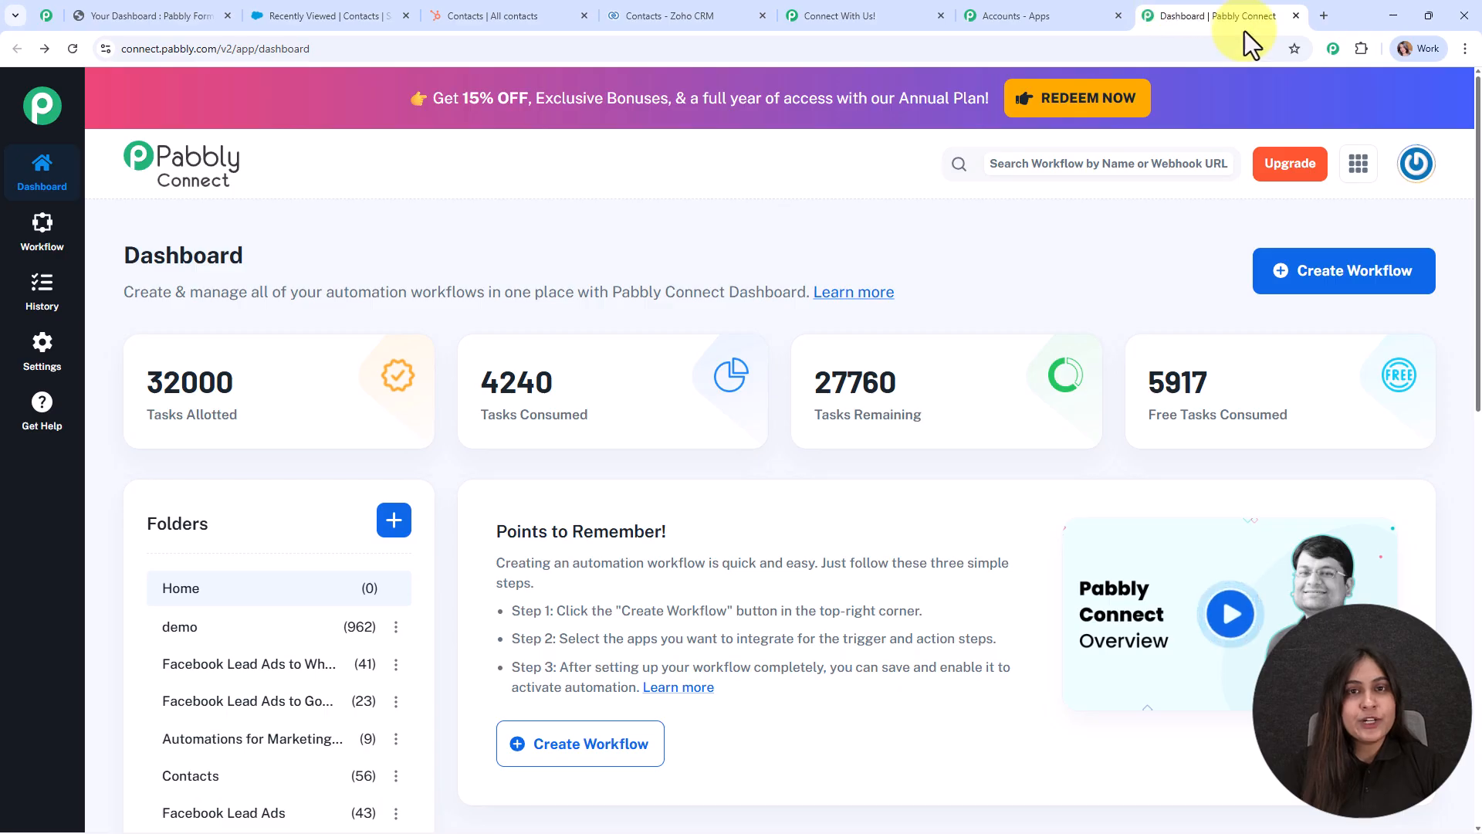
Start a new workflow using the New (Beta) workflow builder.
left_click(1343, 283)
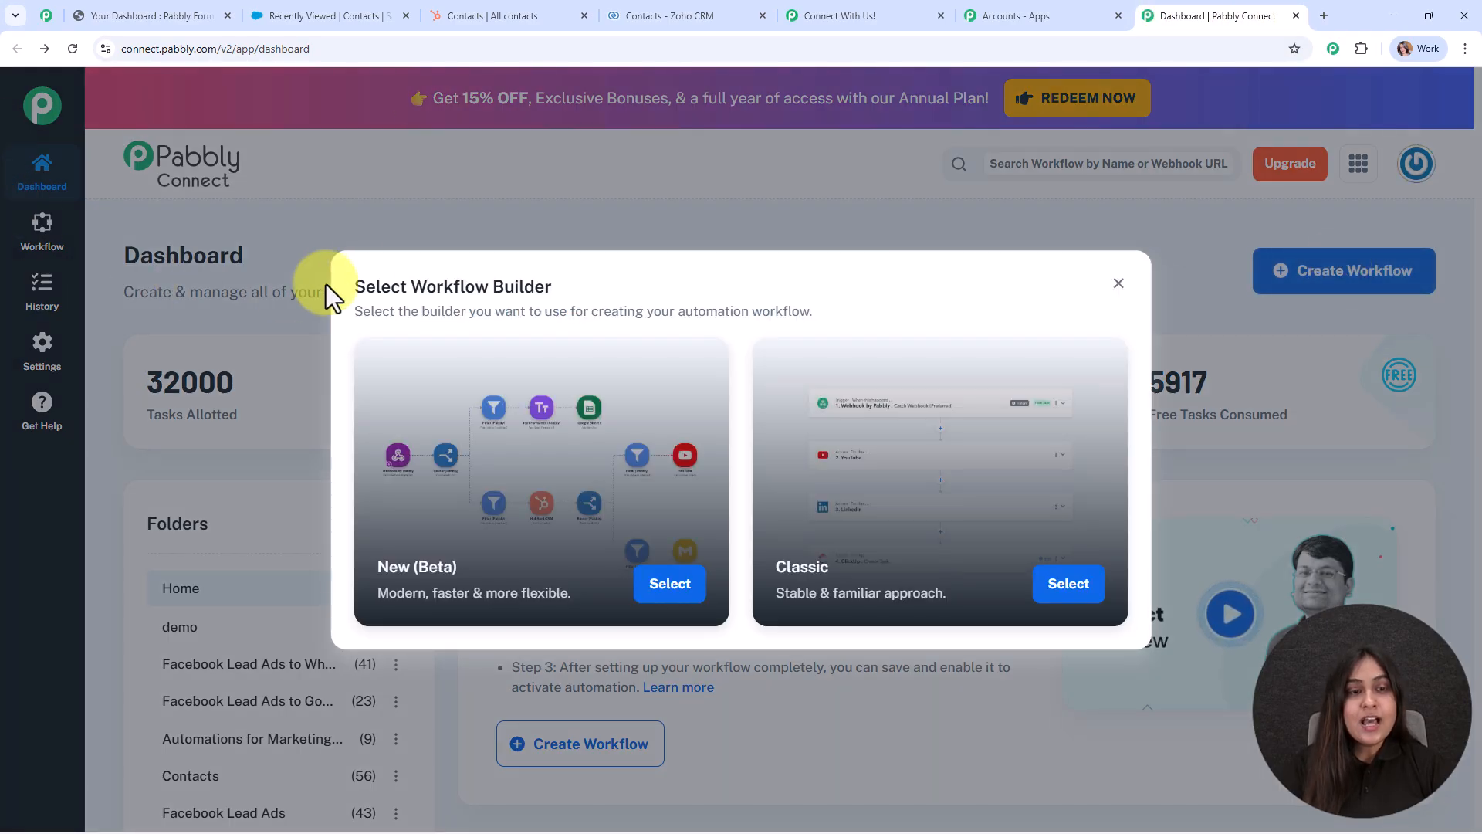
left_click_drag(354, 286, 569, 284)
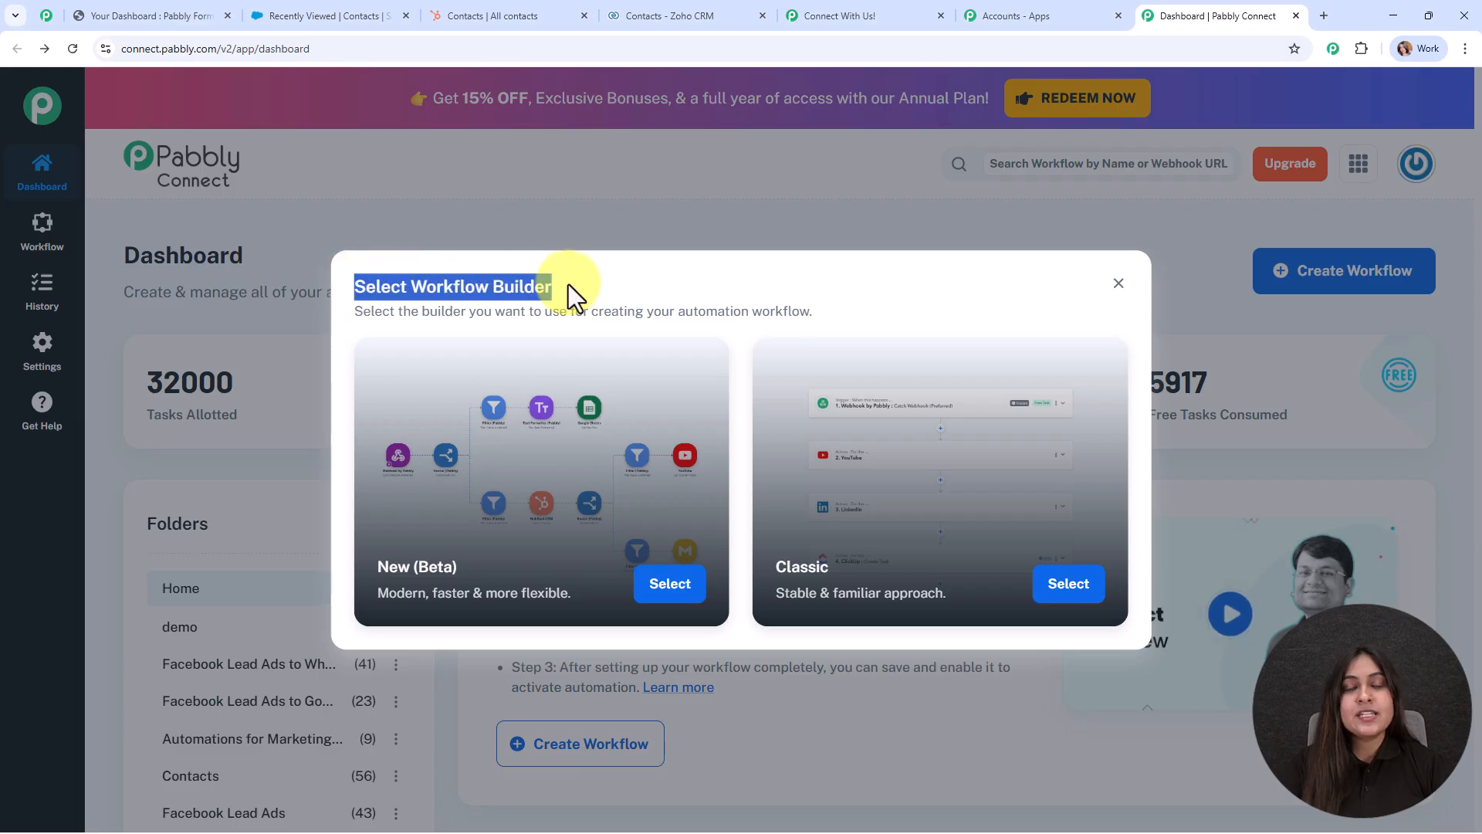
left_click(765, 285)
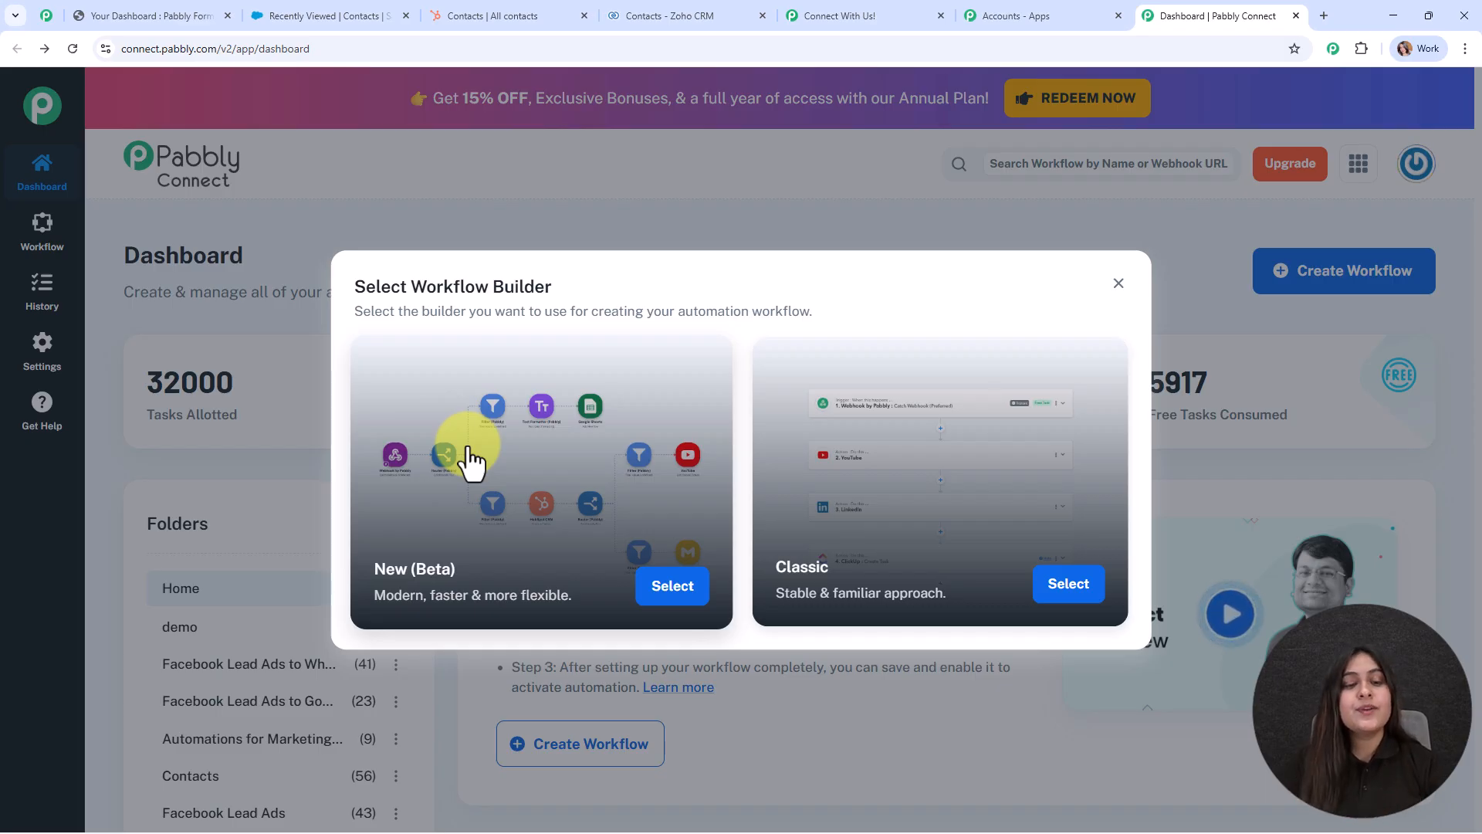
left_click(672, 587)
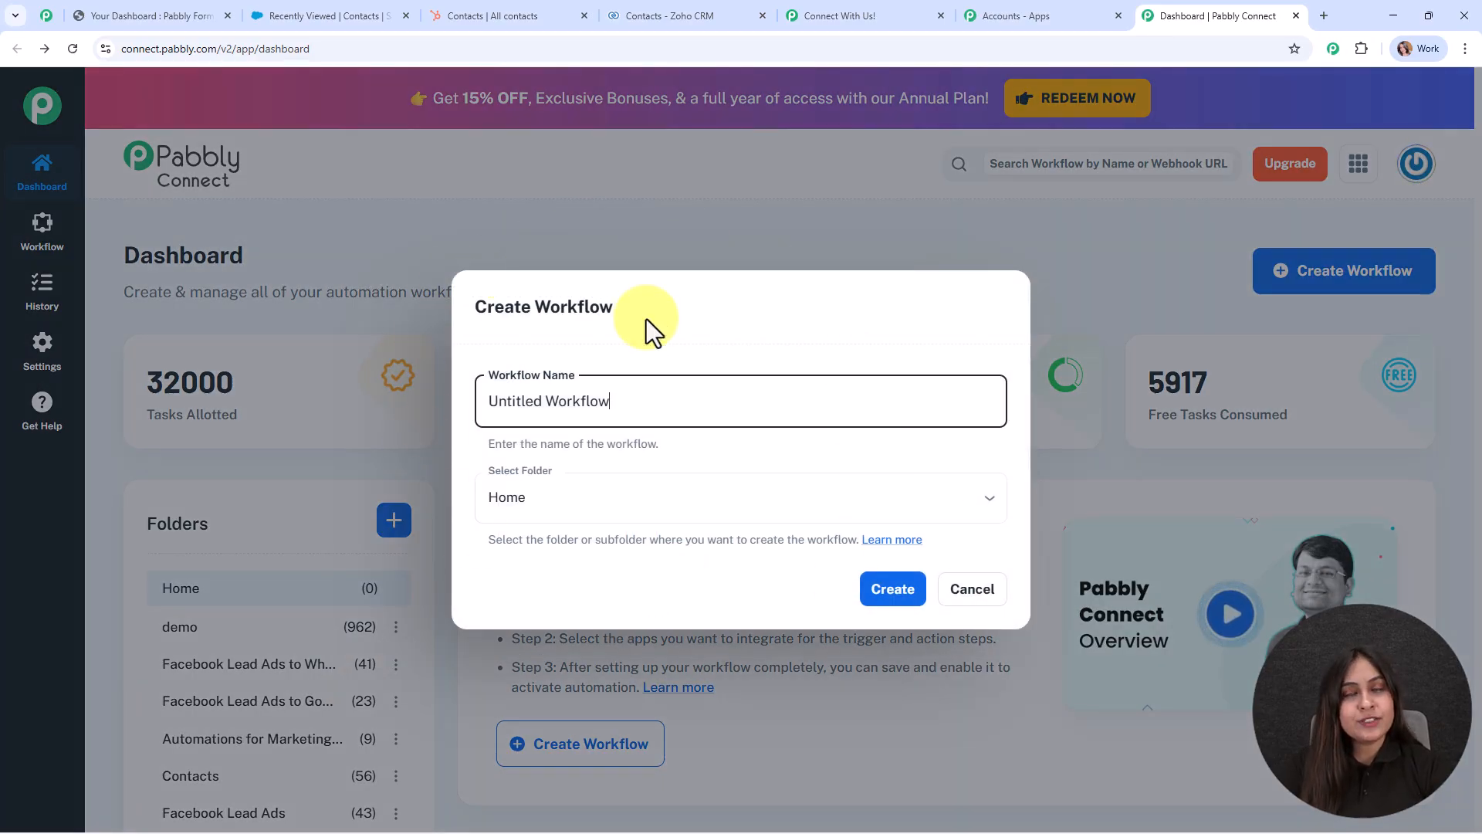
Rename the workflow to 'Custom CRM for Your Business: Full Tutorial'.
left_click_drag(652, 386, 385, 381)
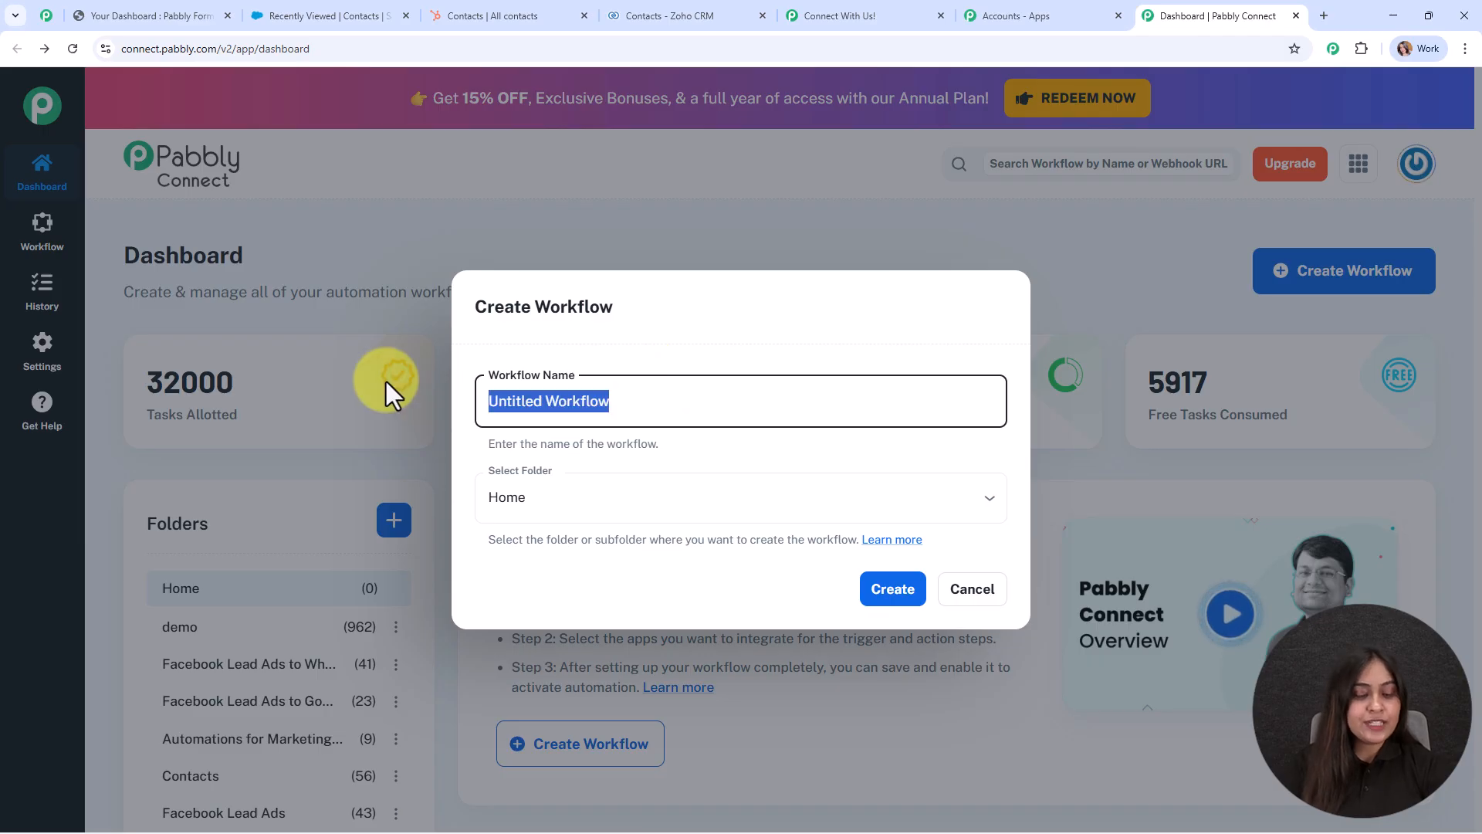
type("Custom CRM for Your Business: Full Tutorial")
left_click_drag(497, 401, 794, 401)
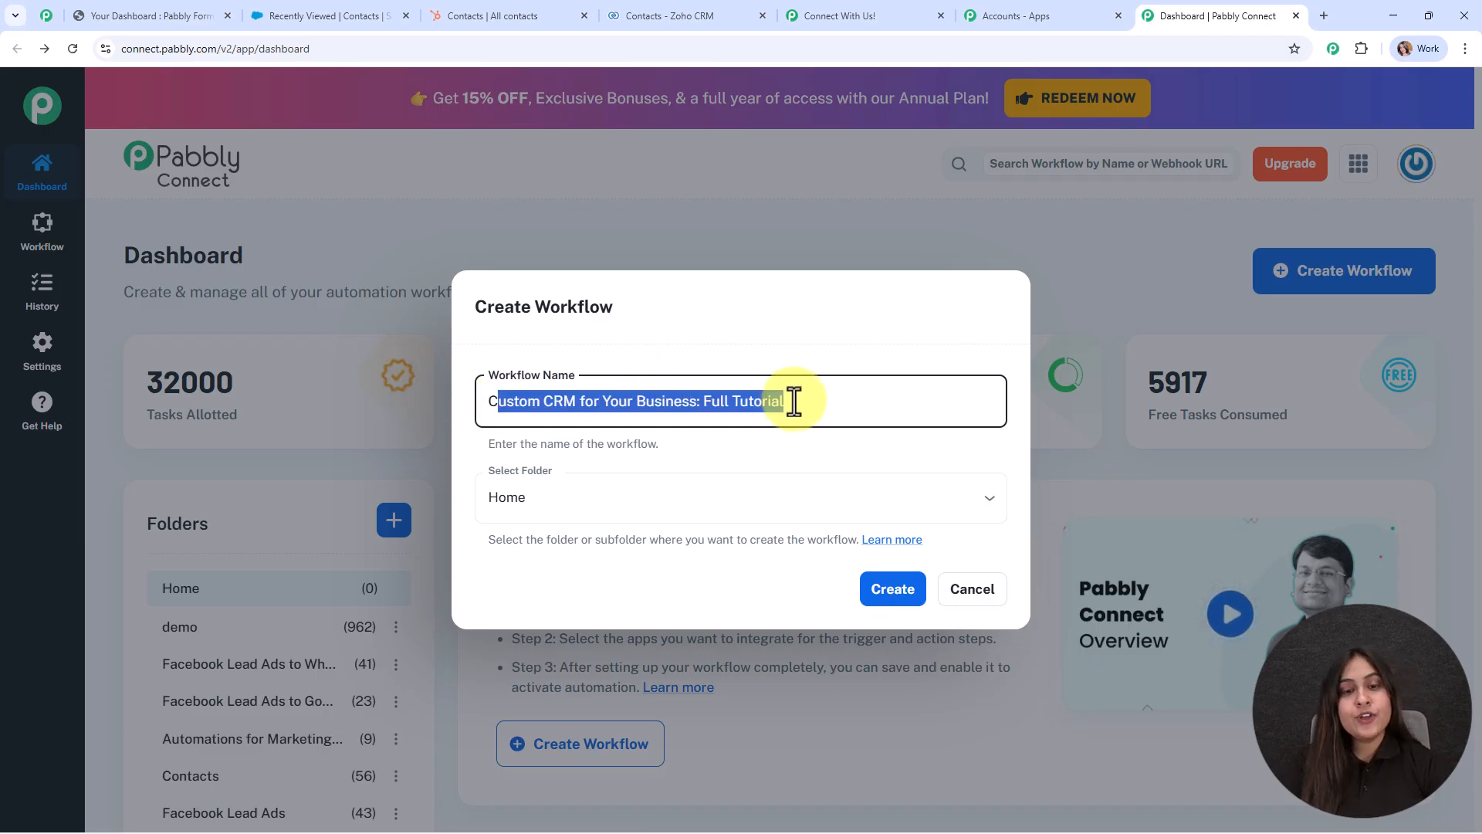
left_click(817, 438)
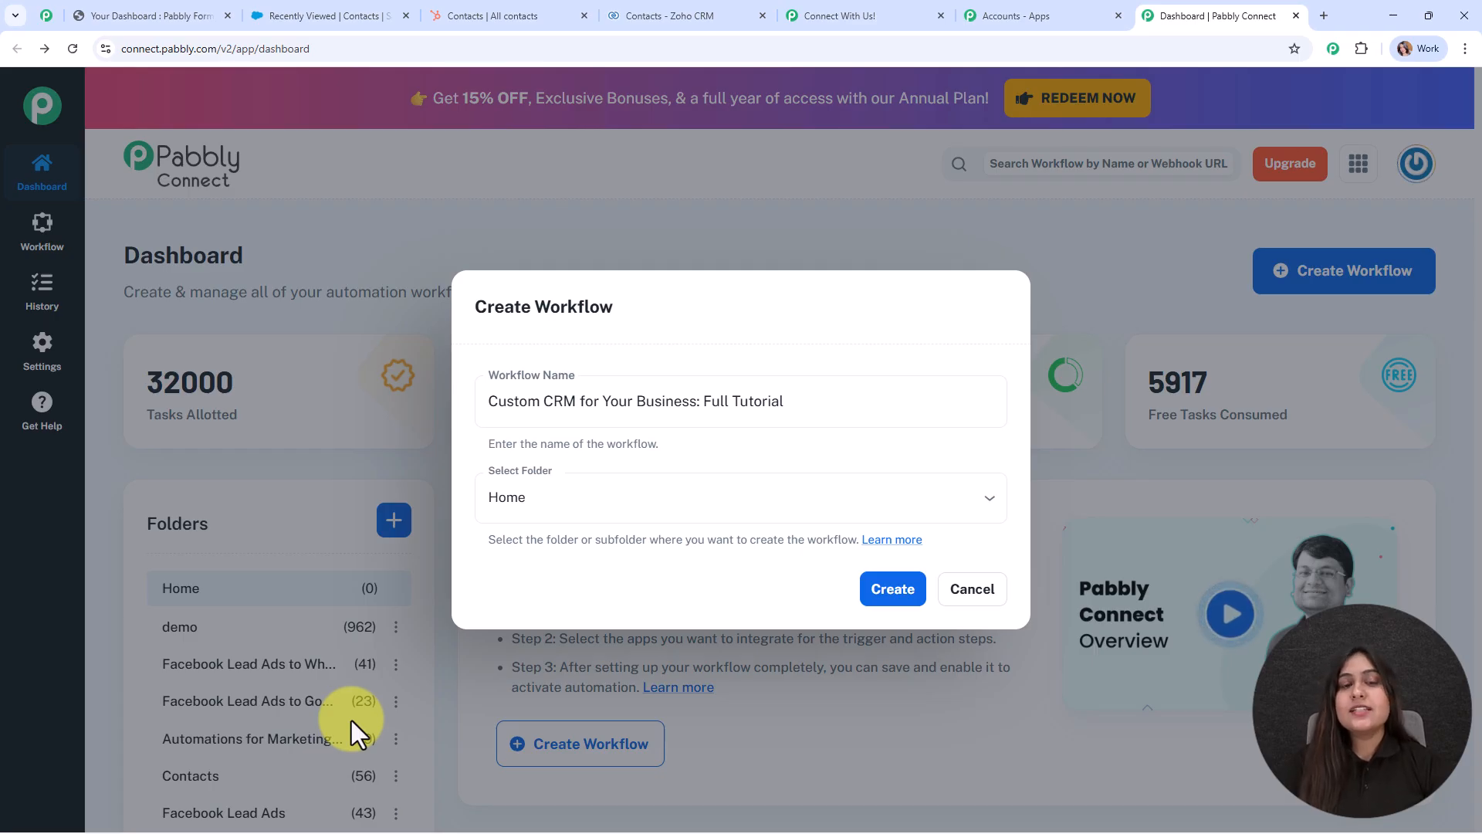
Place the workflow in the Automations folder and open the Folders help article.
left_click(632, 473)
scroll(579, 391, "down", 2)
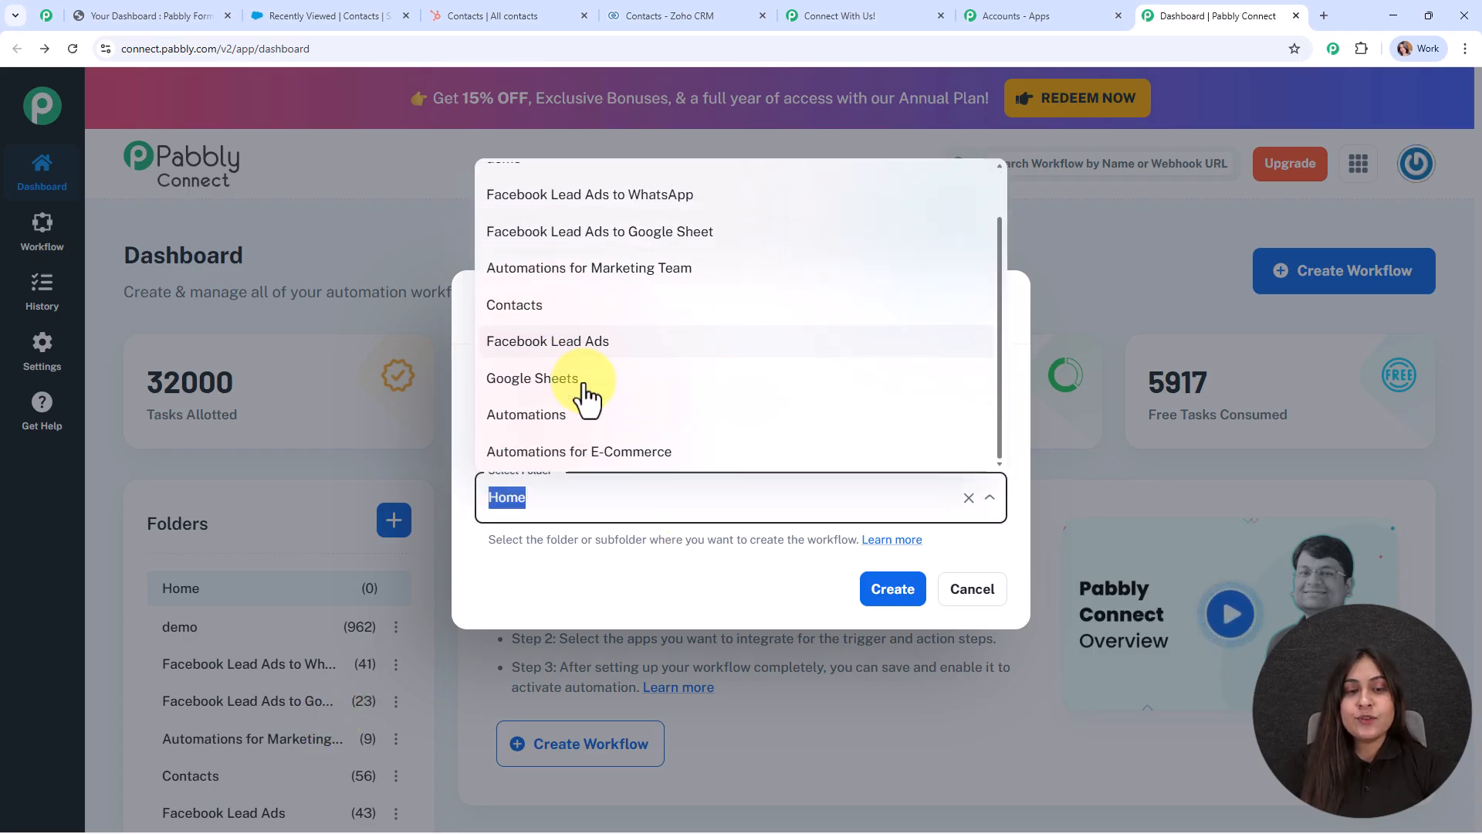
left_click(585, 417)
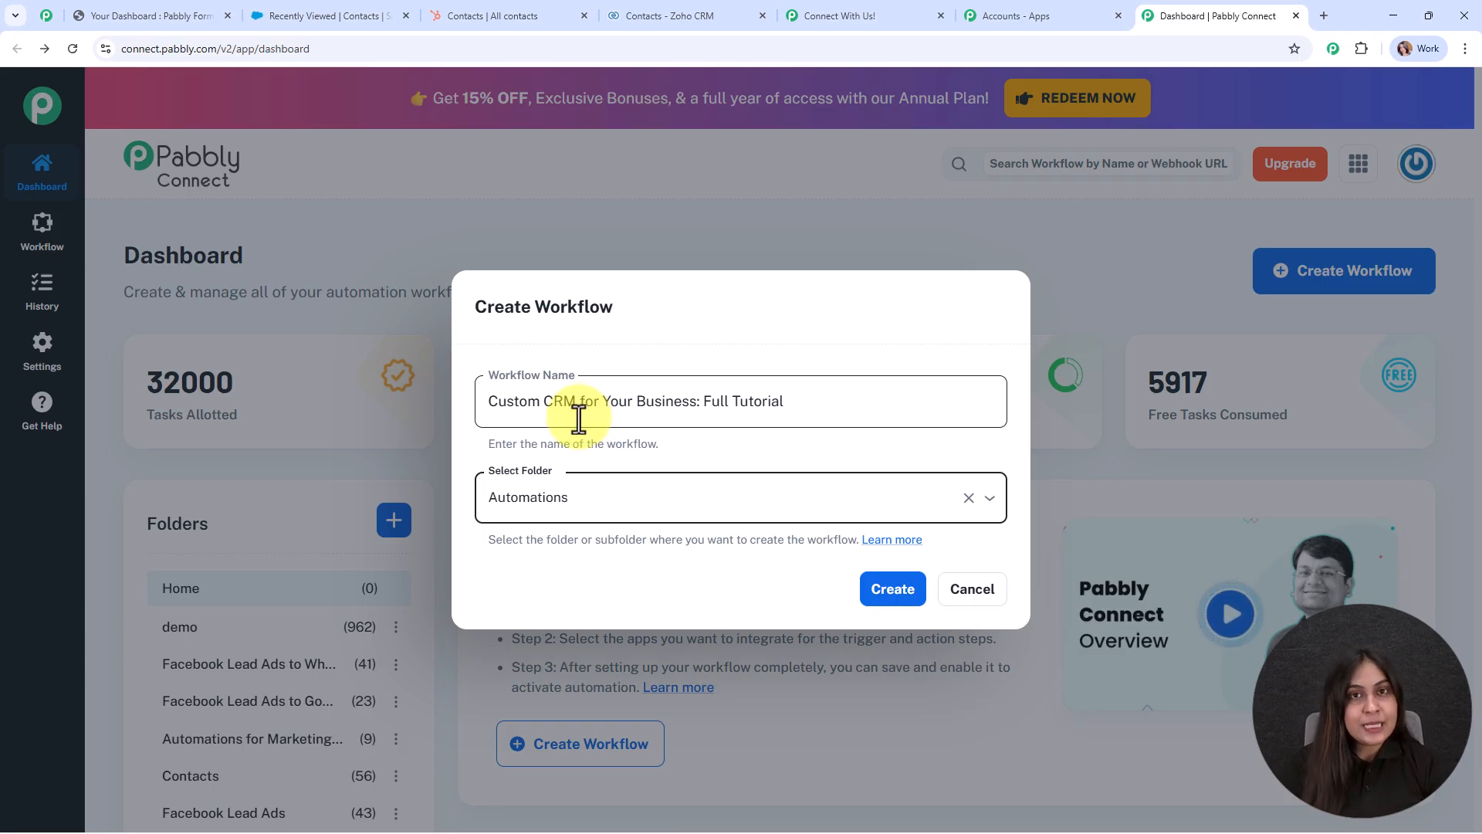
left_click(919, 540)
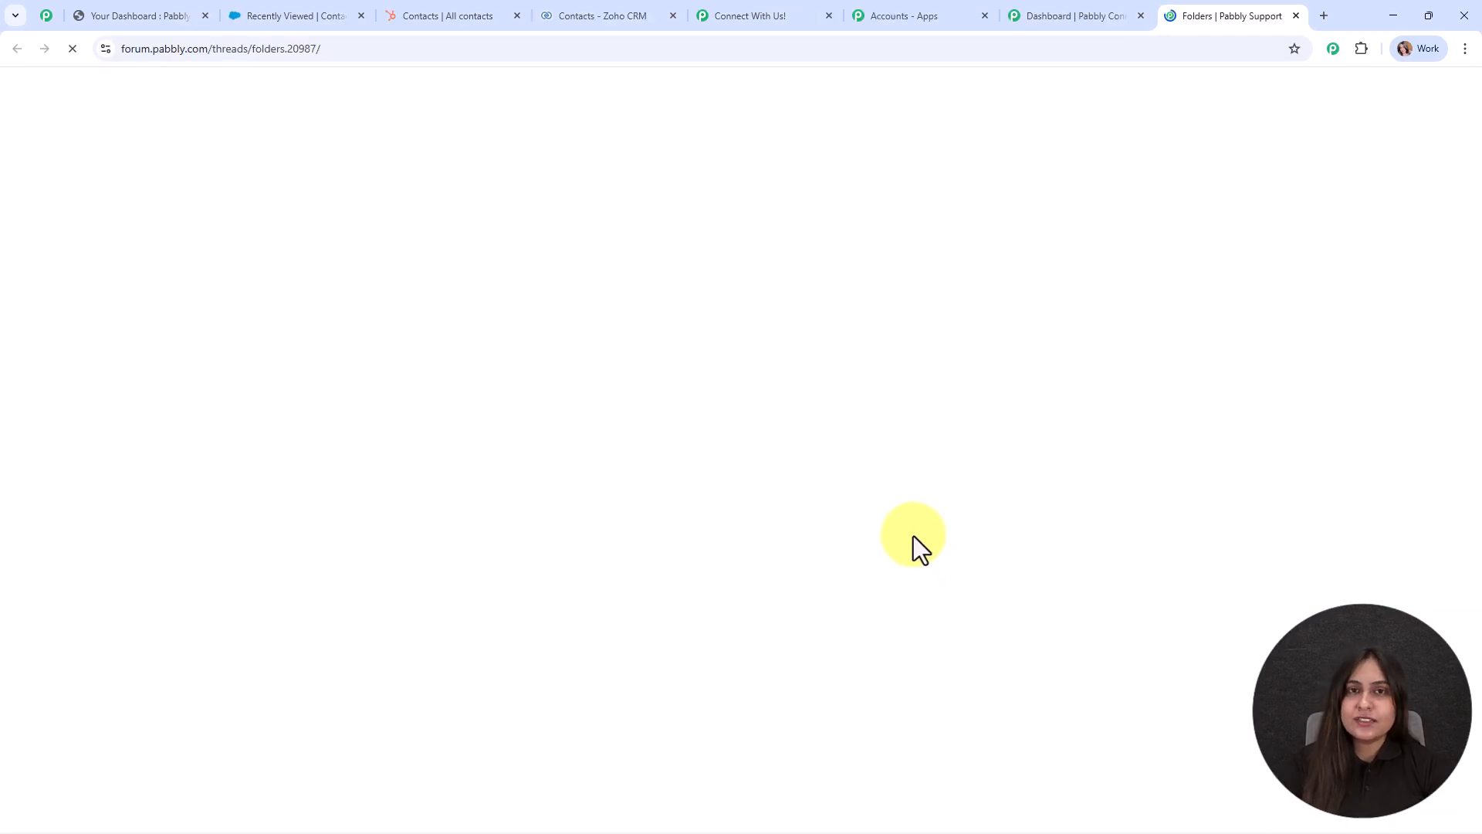
Skim the Folders article on the Pabbly forum, then close its tab.
scroll(543, 355, "down", 10)
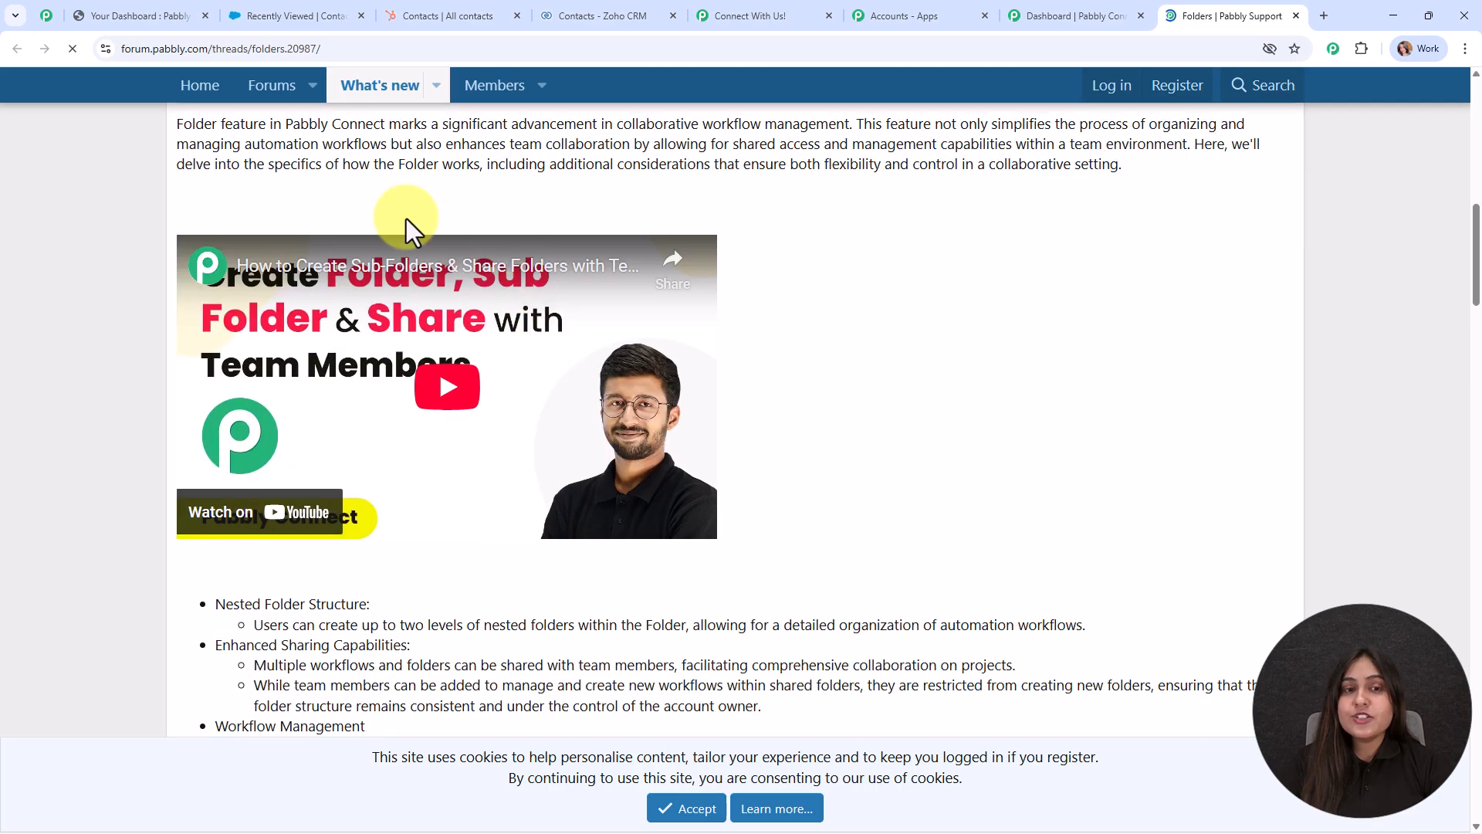
scroll(579, 440, "down", 5)
scroll(583, 444, "down", 10)
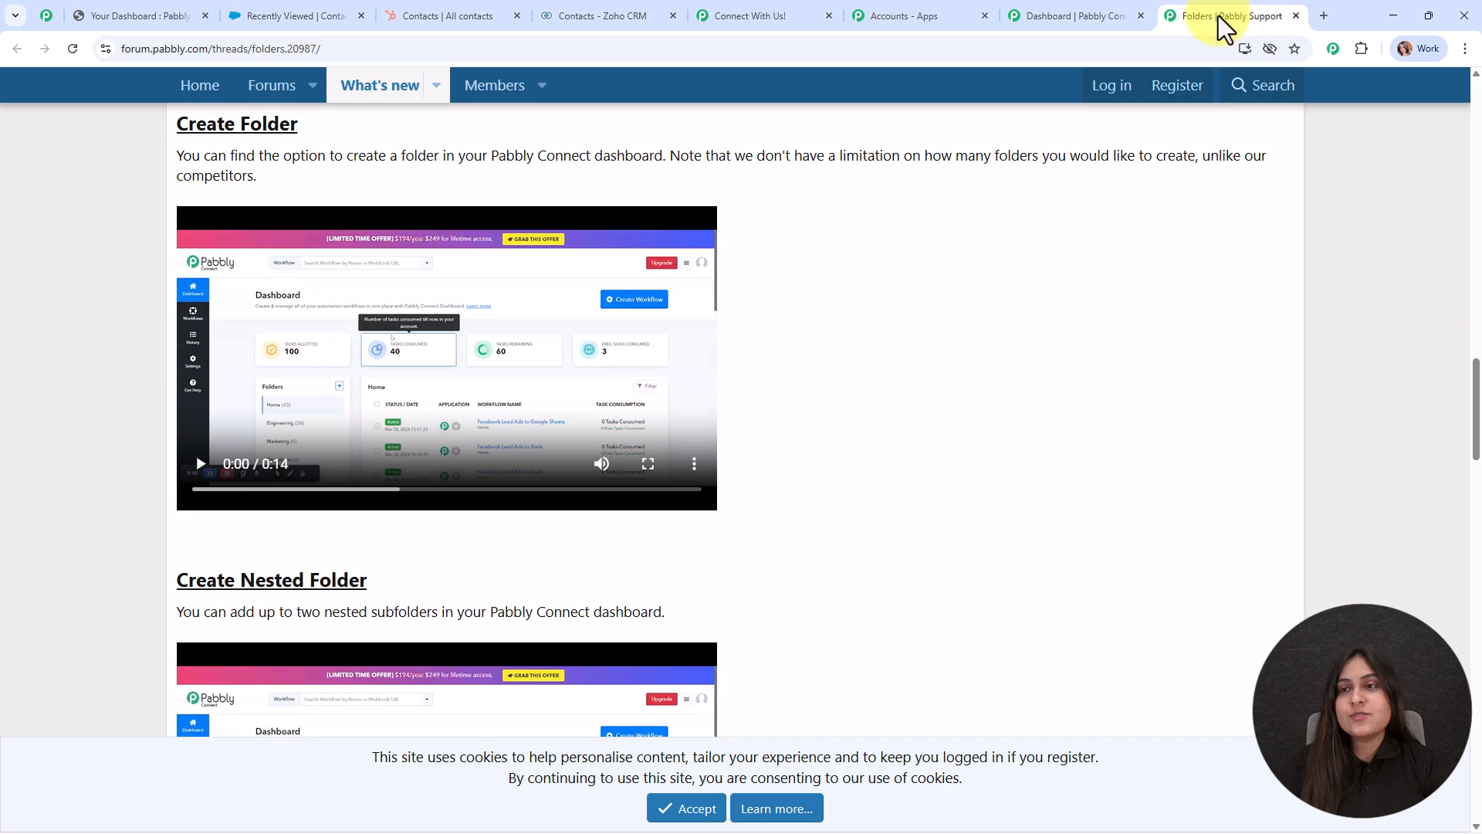
left_click(1297, 17)
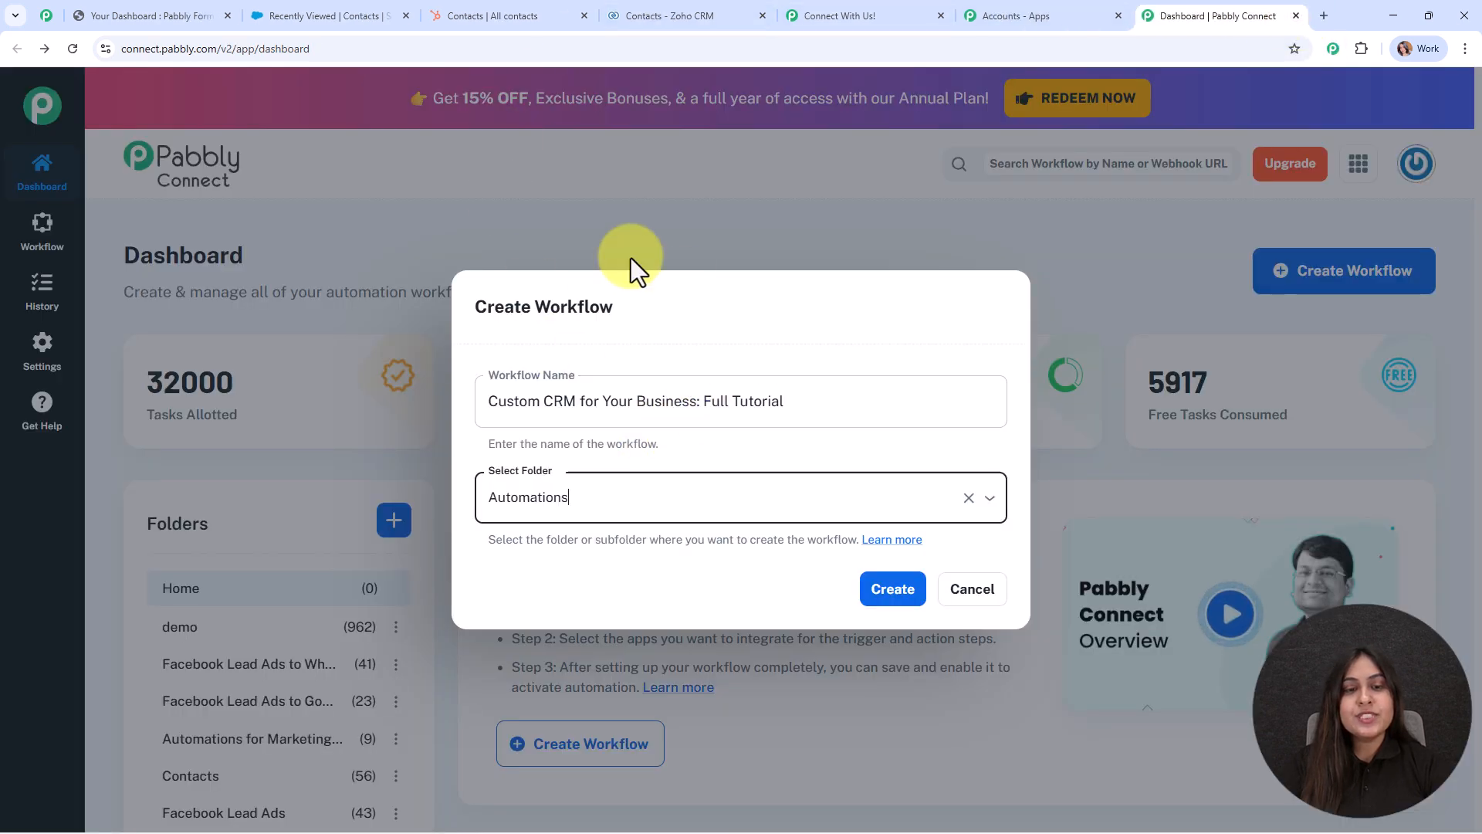
Confirm creation of the workflow in Automations, opening its empty builder canvas.
left_click(869, 594)
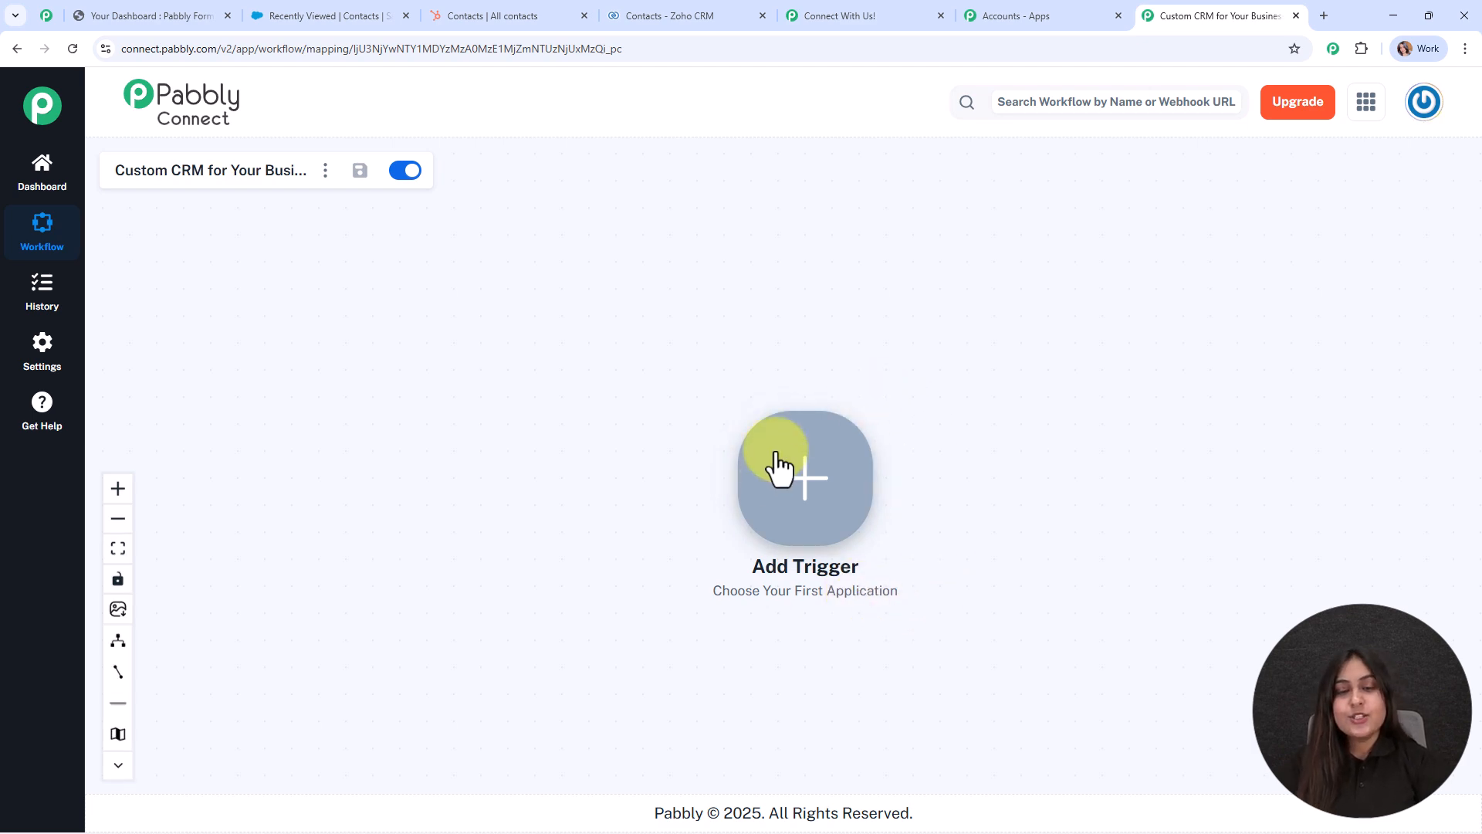
Set the trigger to Webhook by Pabbly with the Catch Webhook (Preferred) event.
left_click(802, 482)
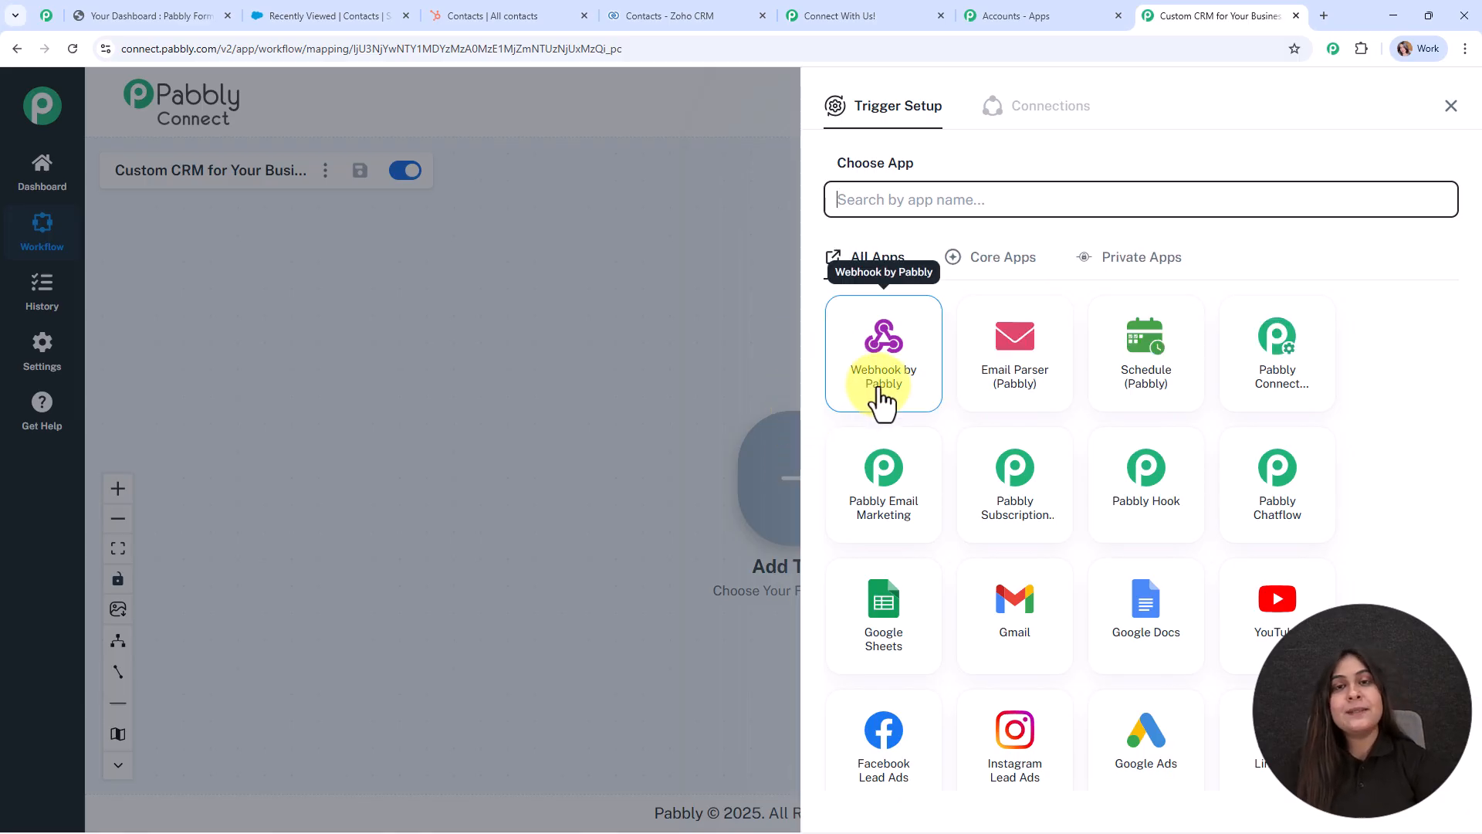
left_click(881, 400)
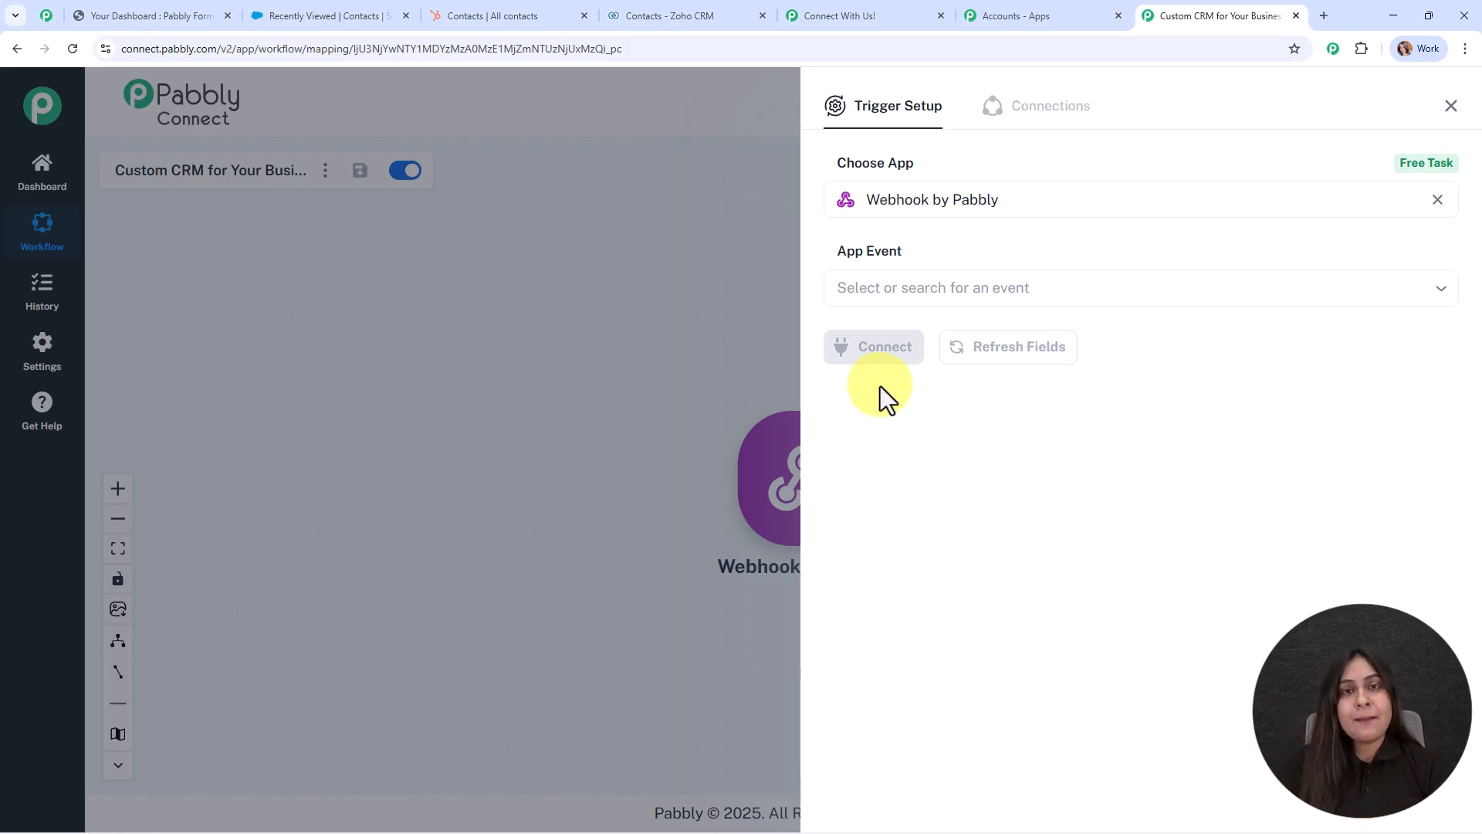
left_click(893, 287)
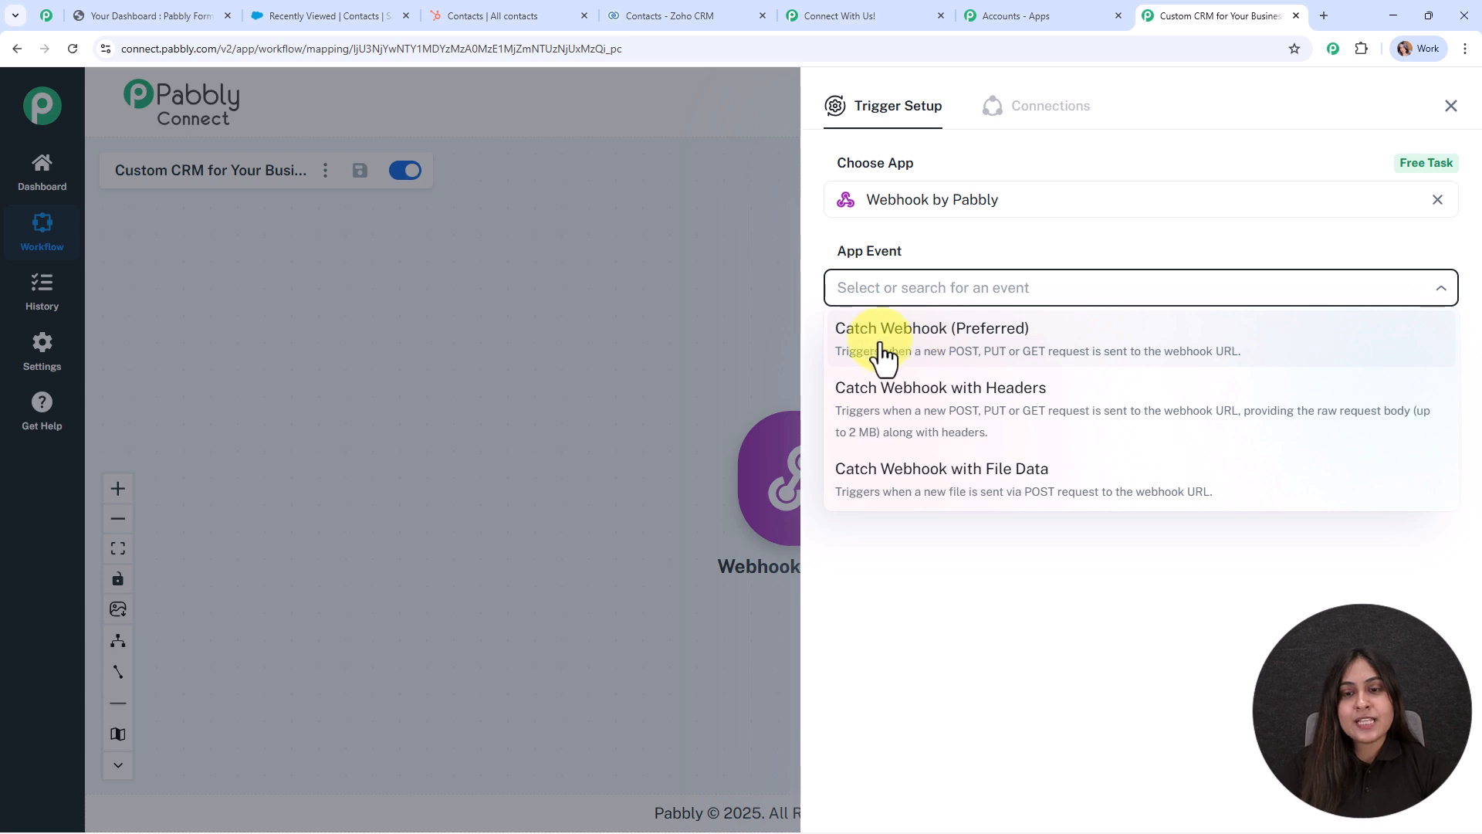
left_click(976, 353)
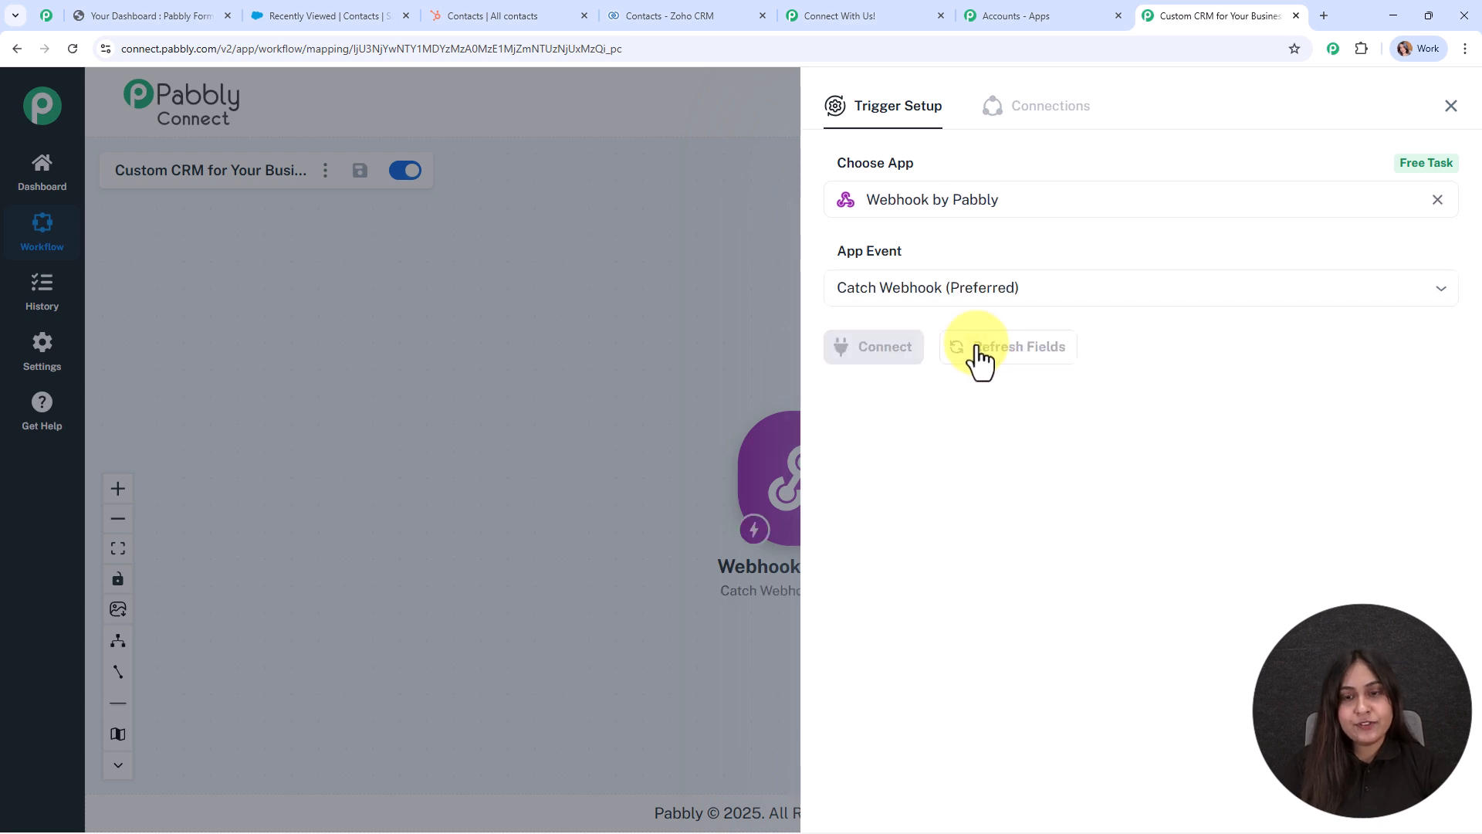
left_click(868, 366)
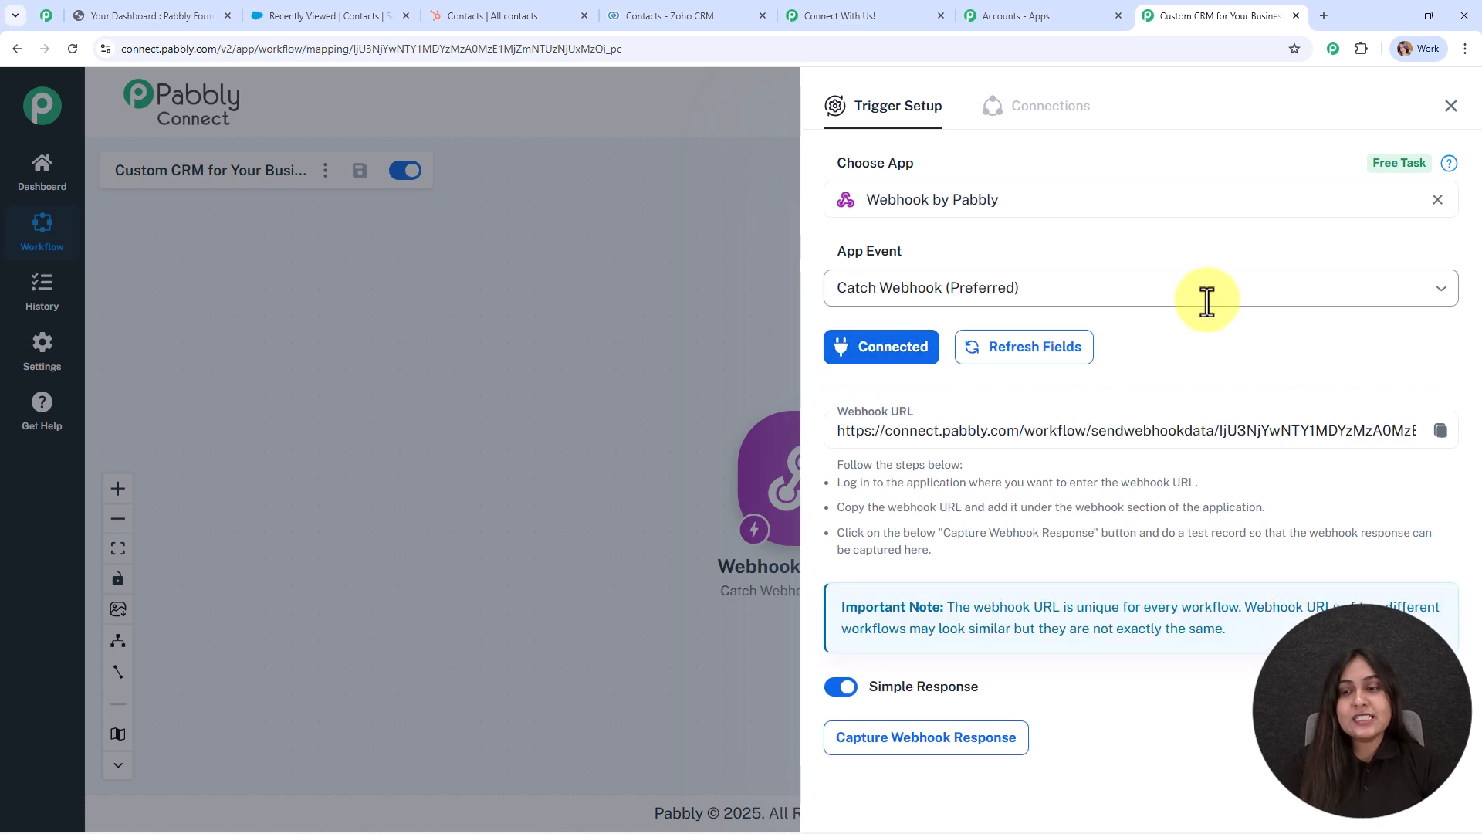
Copy the generated webhook URL so it listens for data, then go to Form Builder.
scroll(1207, 301, "down", 1)
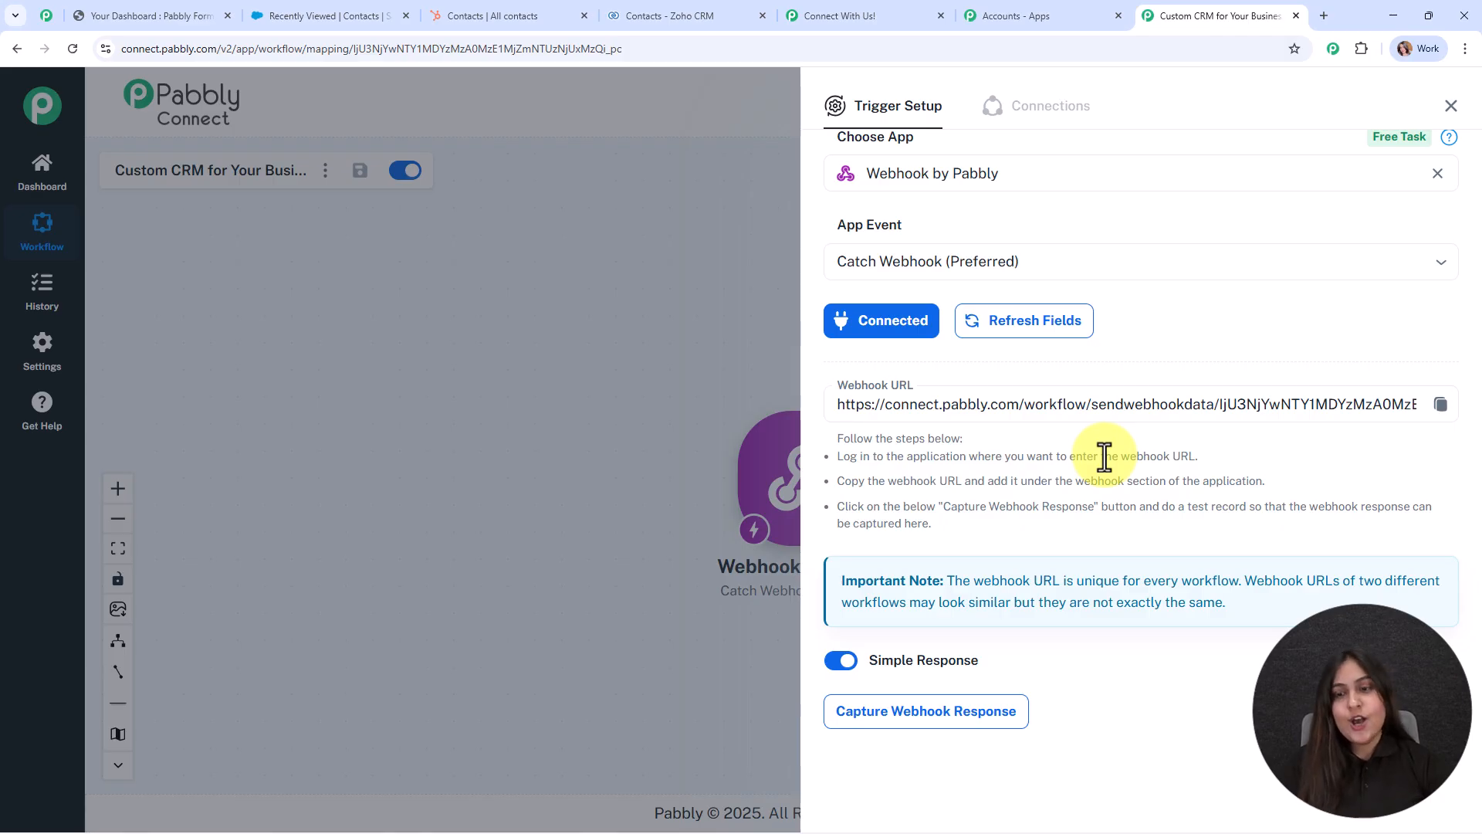
left_click(1440, 404)
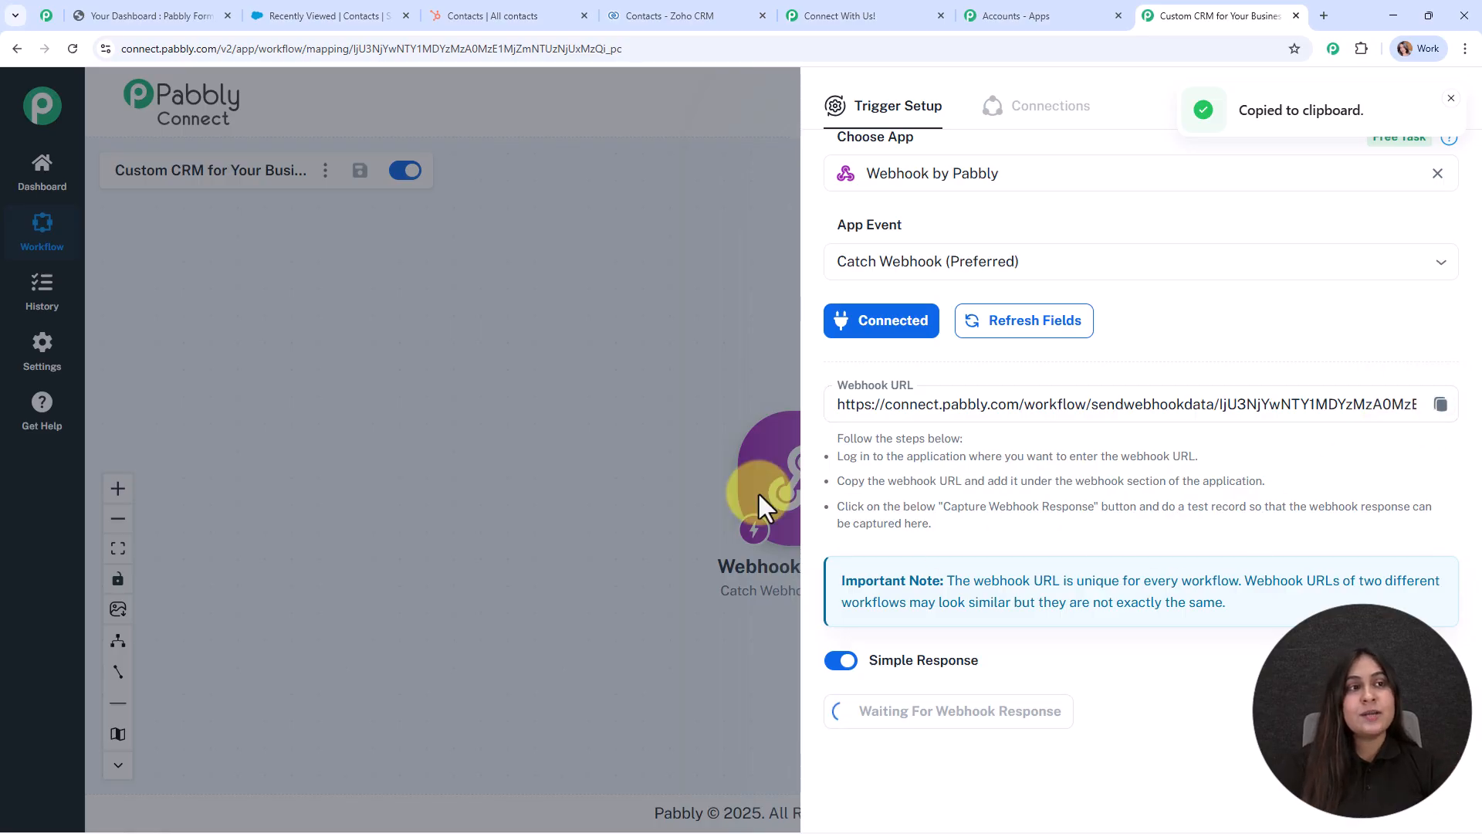
left_click(108, 7)
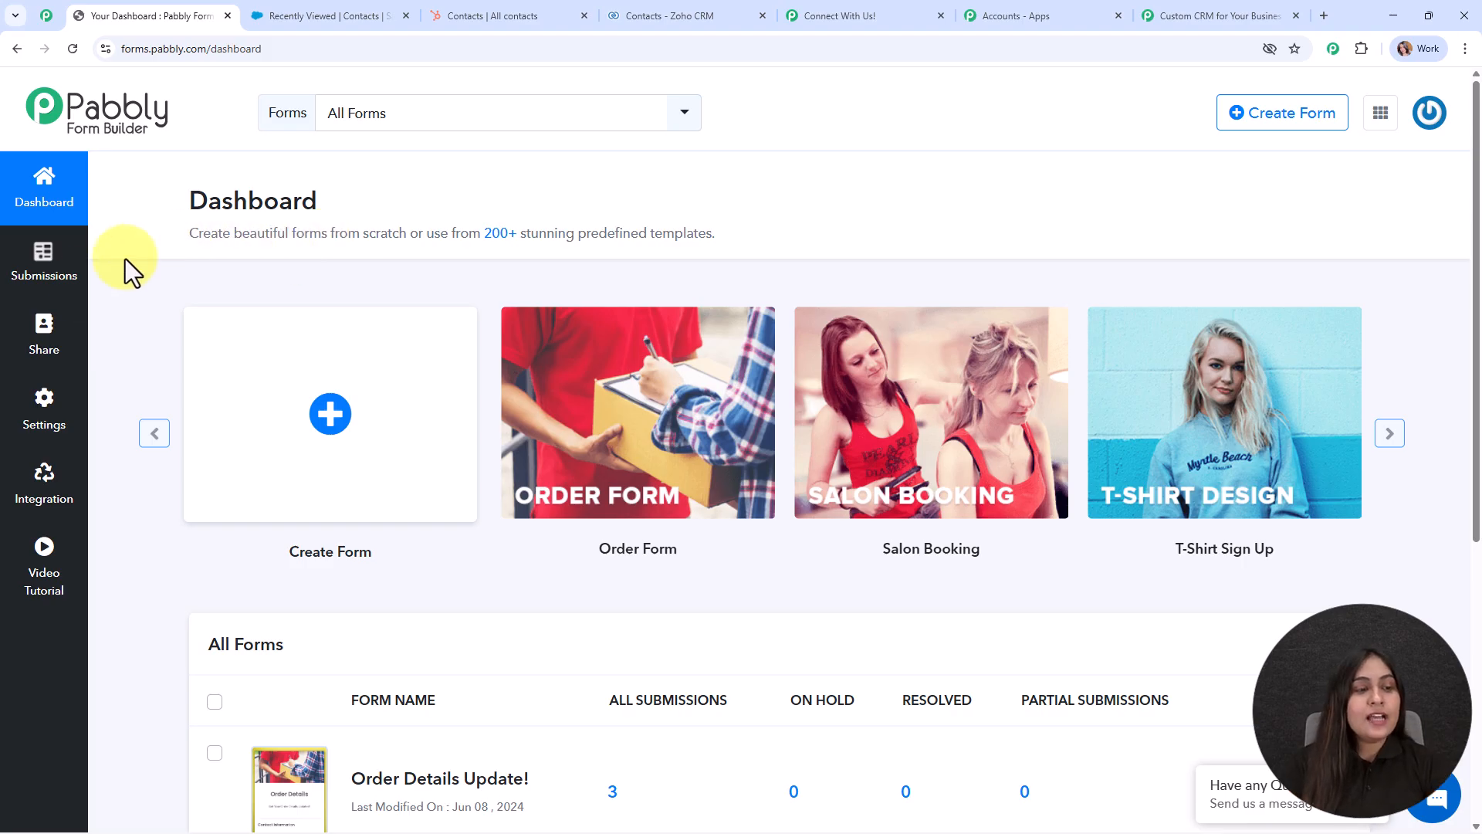
Add a webhook with the copied Pabbly Connect URL to the Order Details Update! form.
left_click(36, 483)
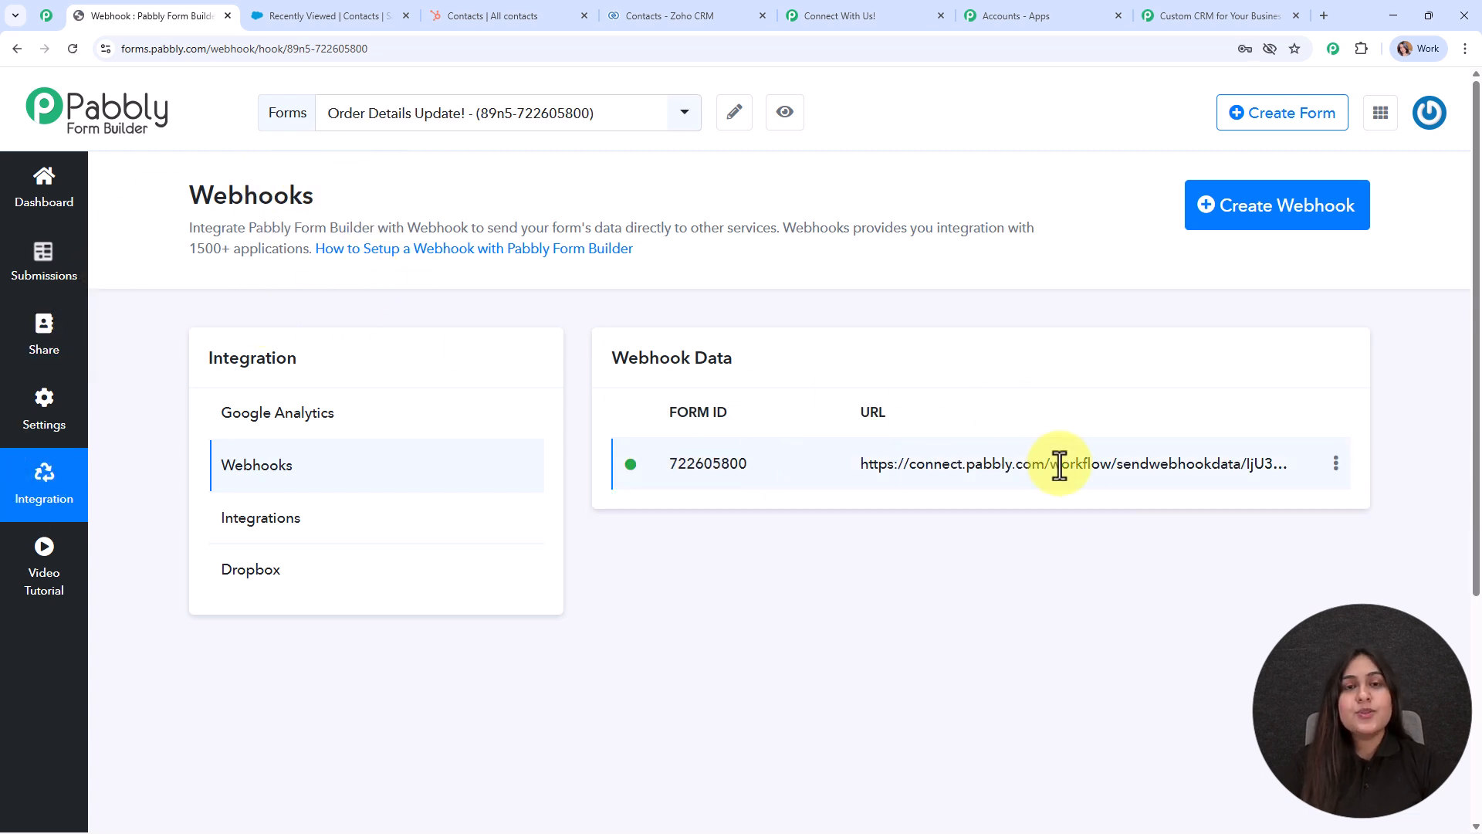
left_click(1220, 223)
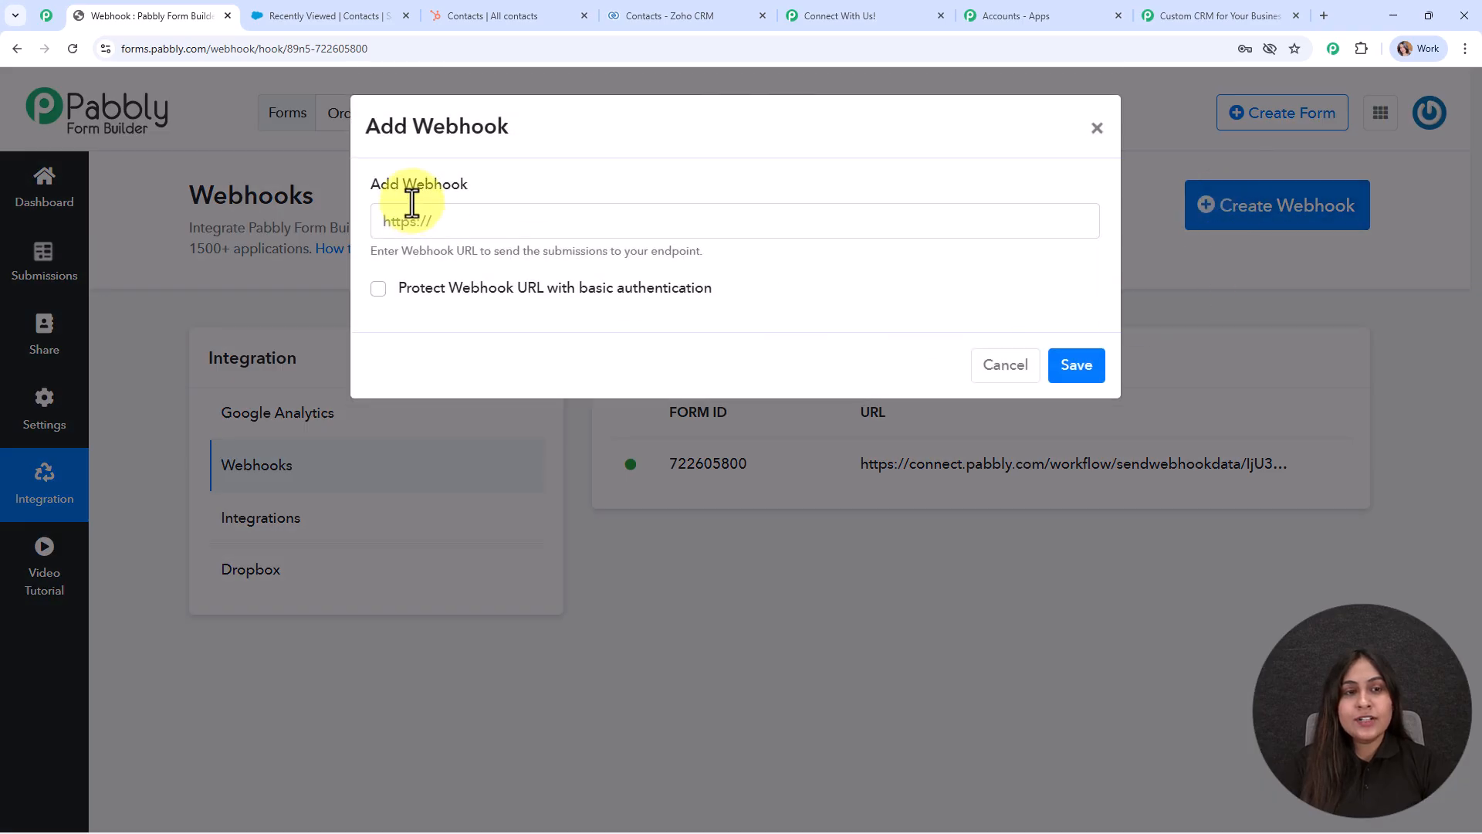
left_click(494, 221)
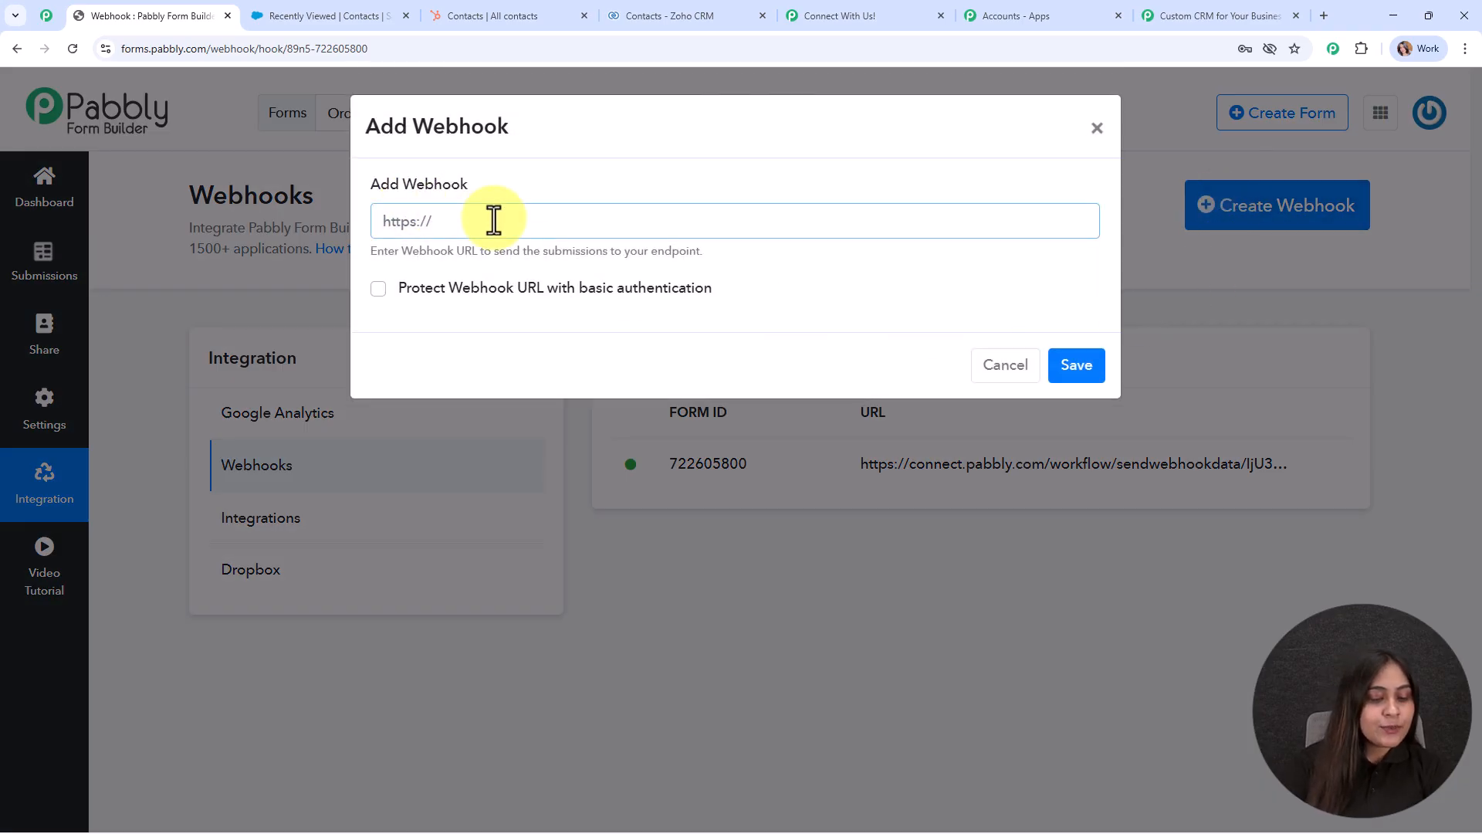
key("ctrl+v")
left_click(892, 284)
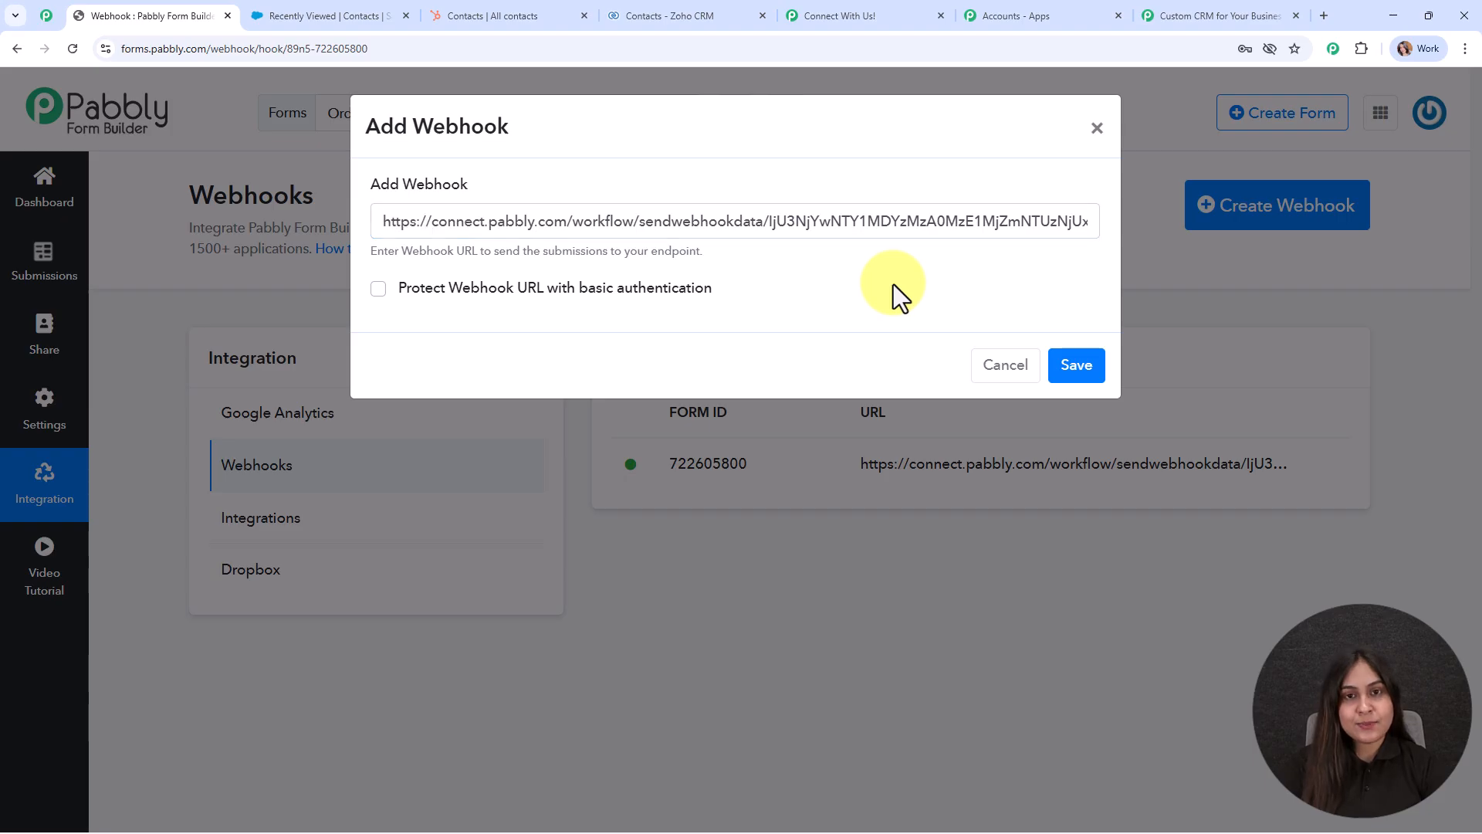
left_click(1071, 386)
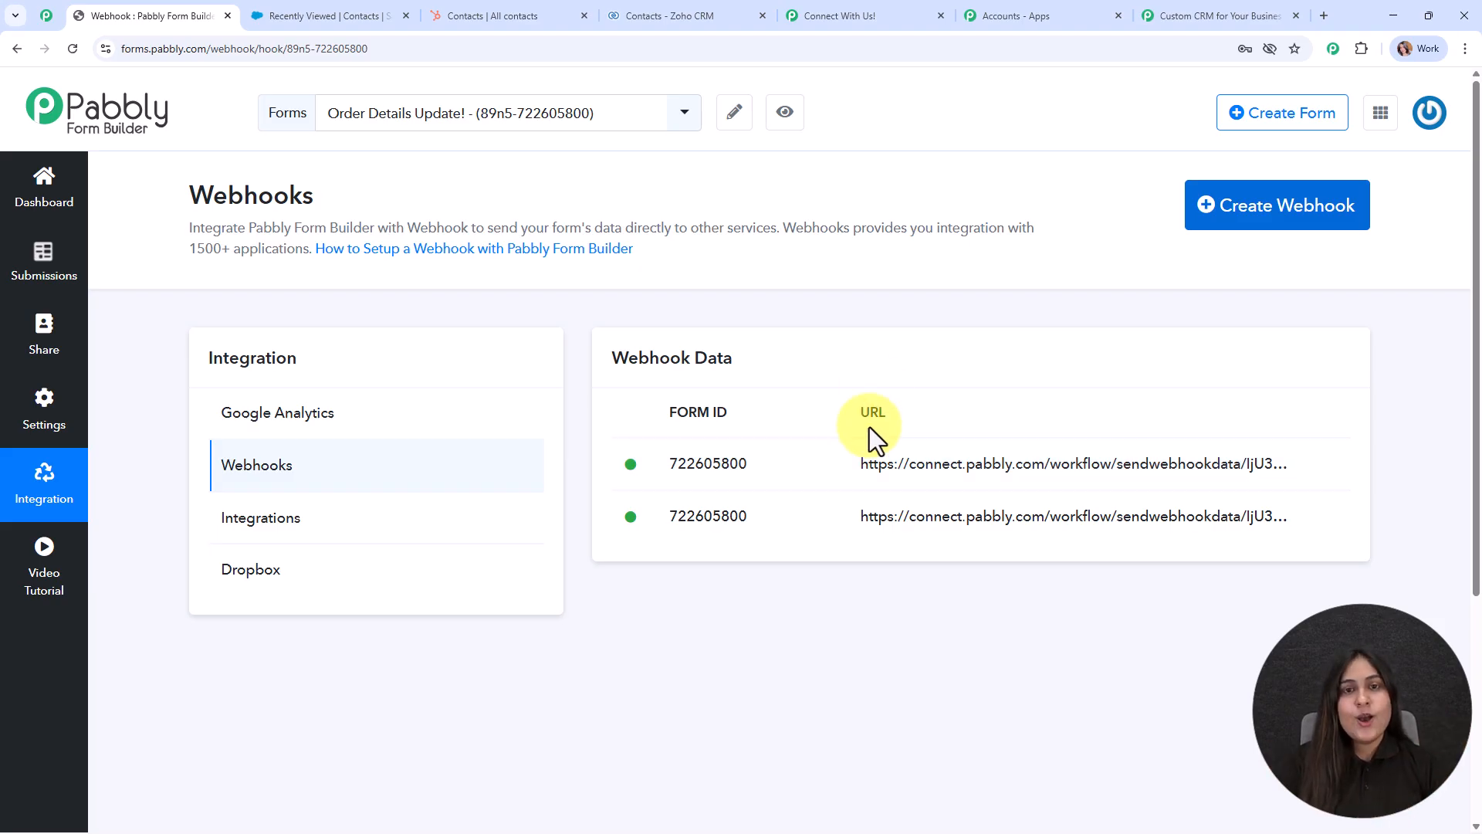
left_click(1280, 3)
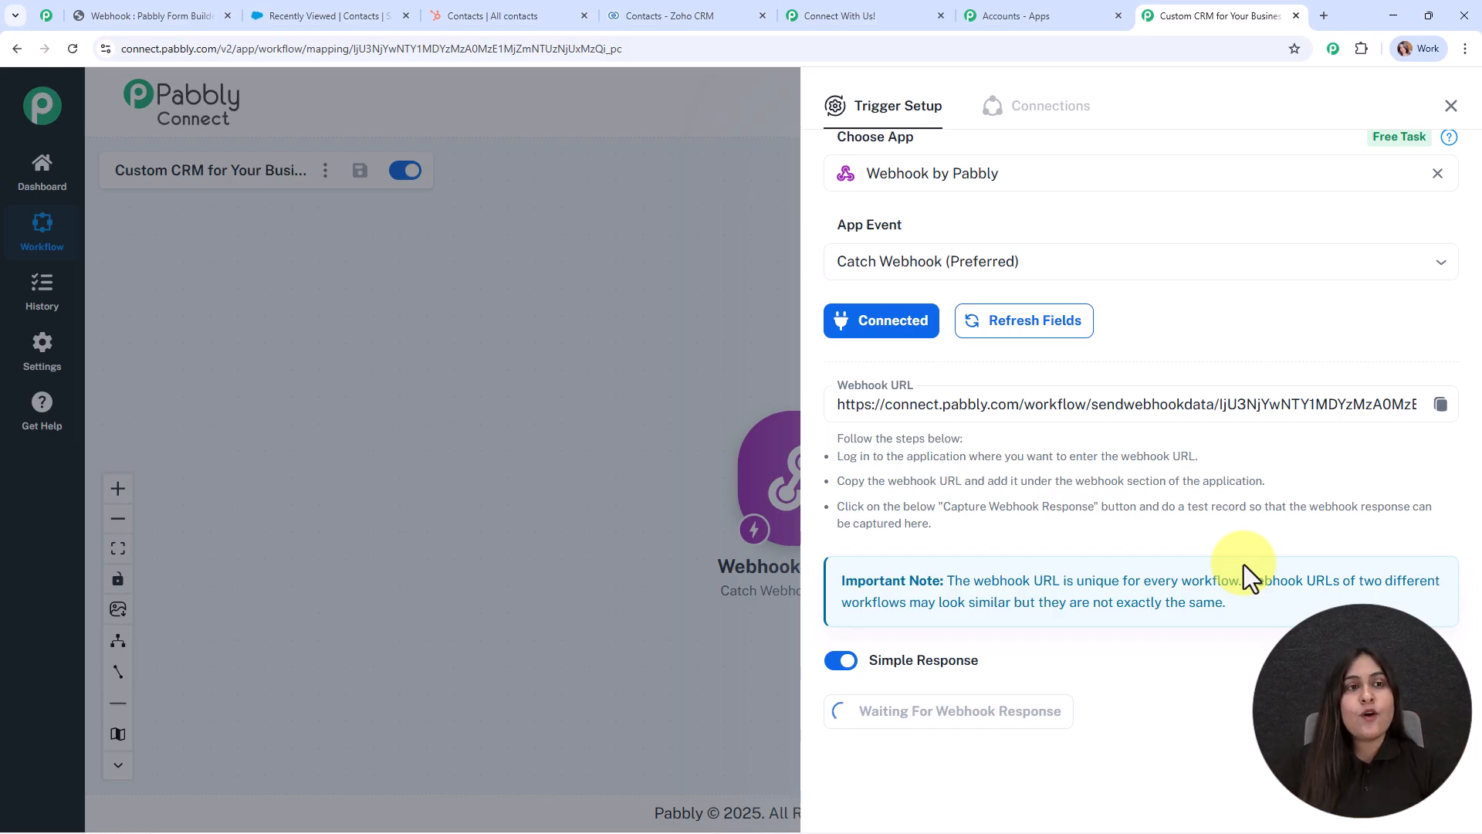
Bring up the Connect With Us! form and reload it blank.
left_click(887, 14)
left_click(71, 50)
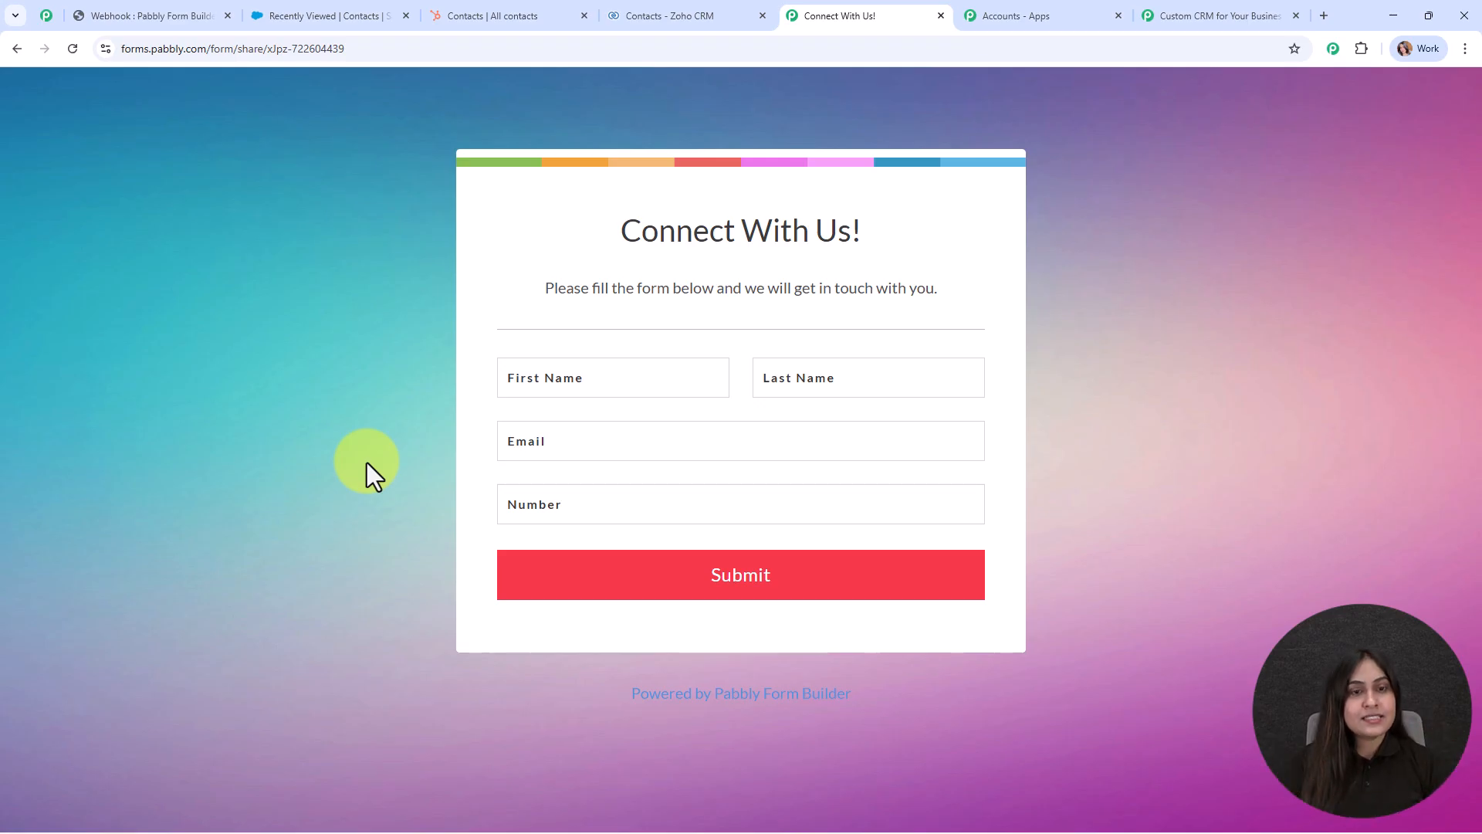
Submit a test entry with first name, last name, email and phone number, then return to Pabbly Connect.
left_click(503, 382)
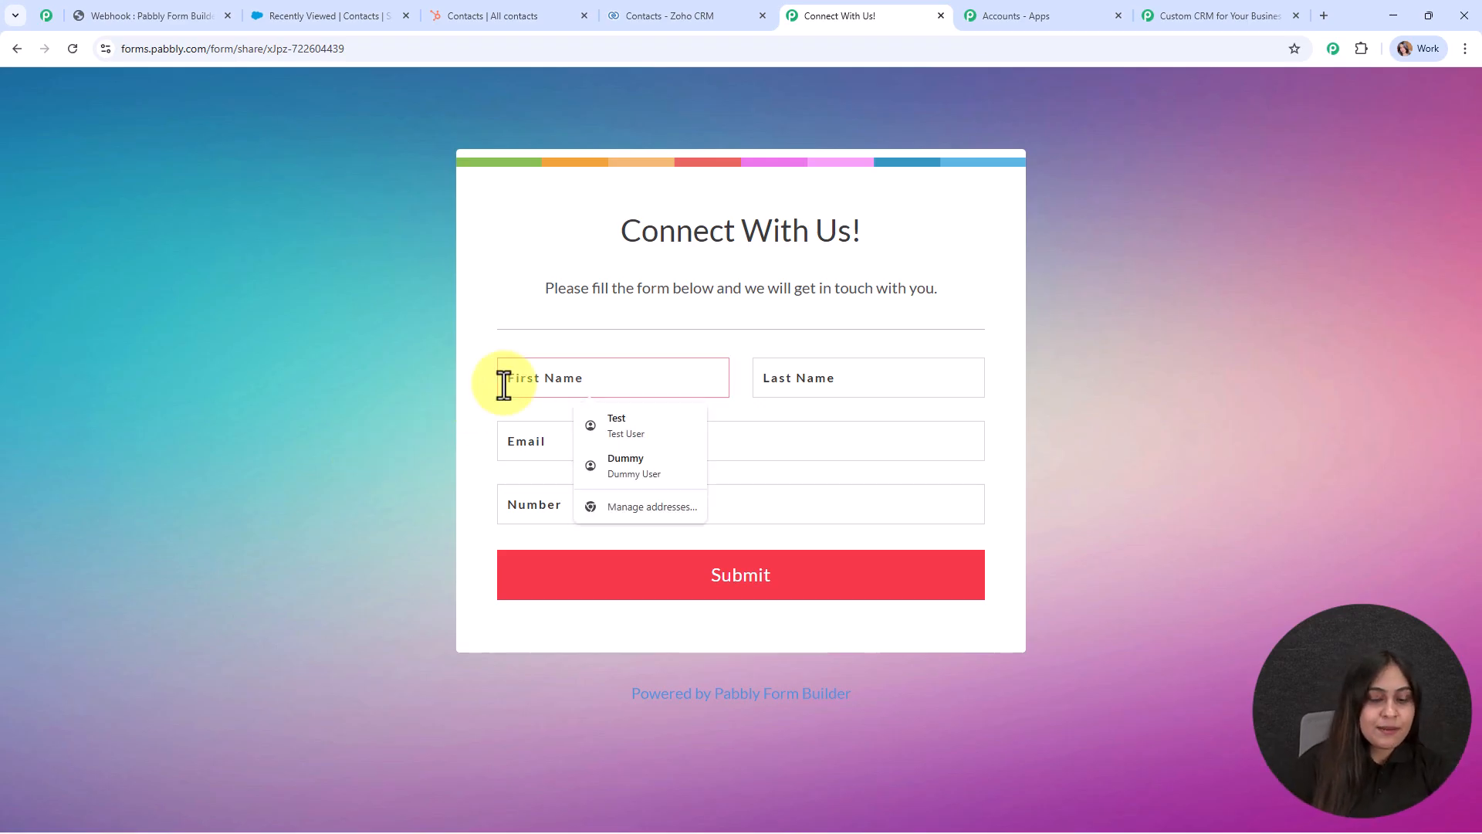
type("Dummy")
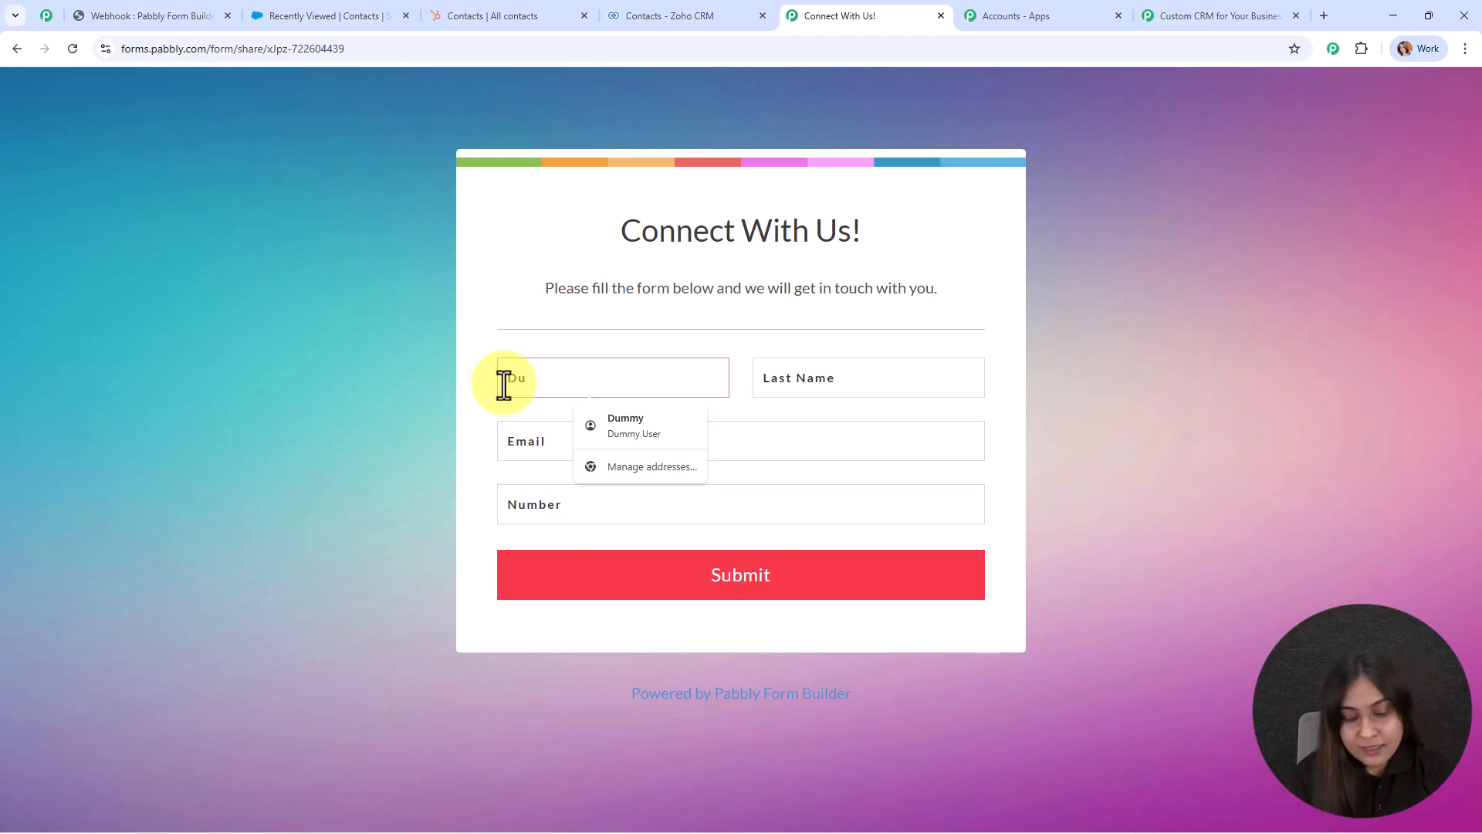
left_click(776, 373)
type("Lead")
left_click(700, 455)
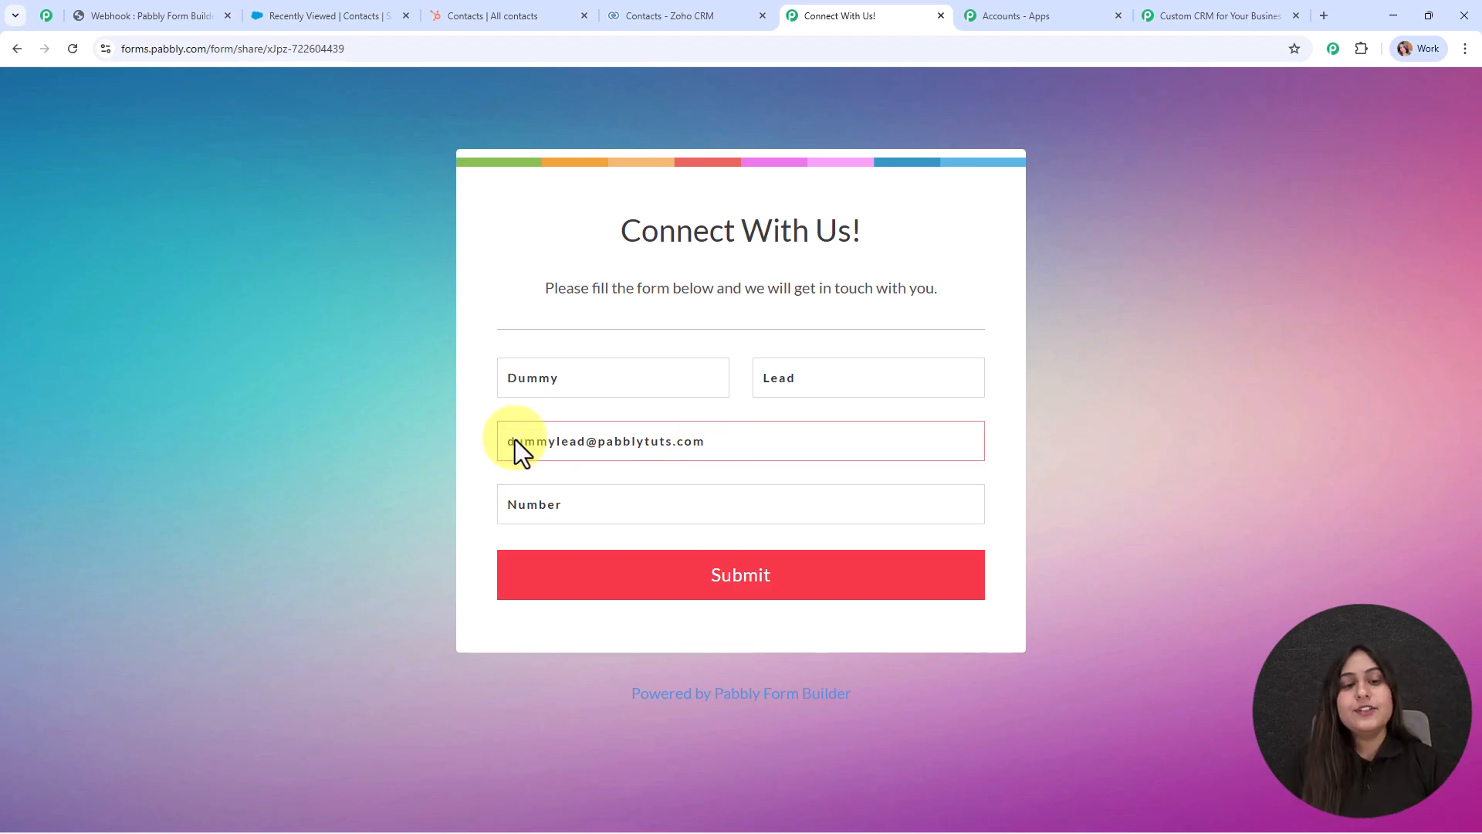
left_click(557, 520)
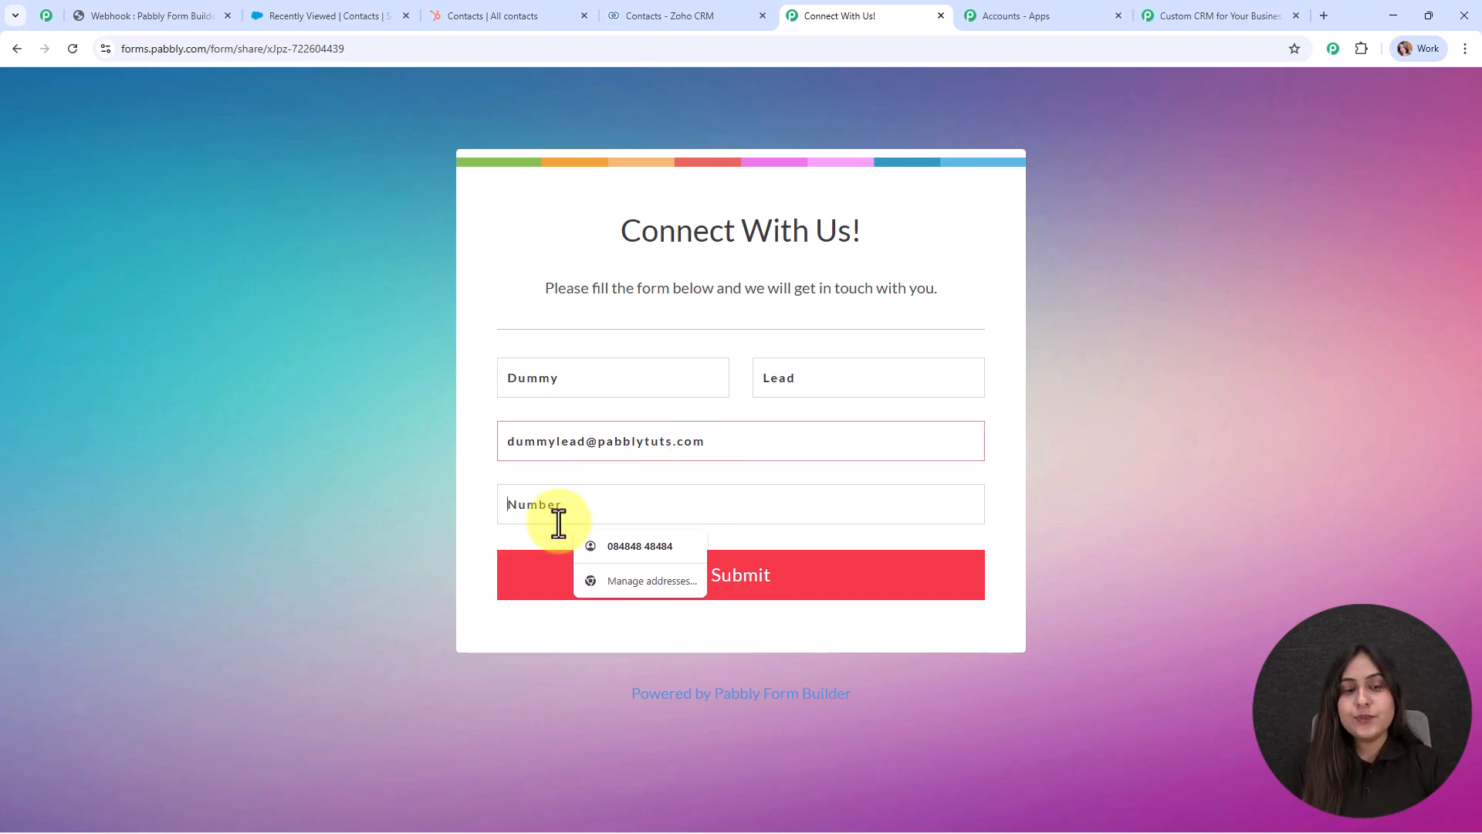
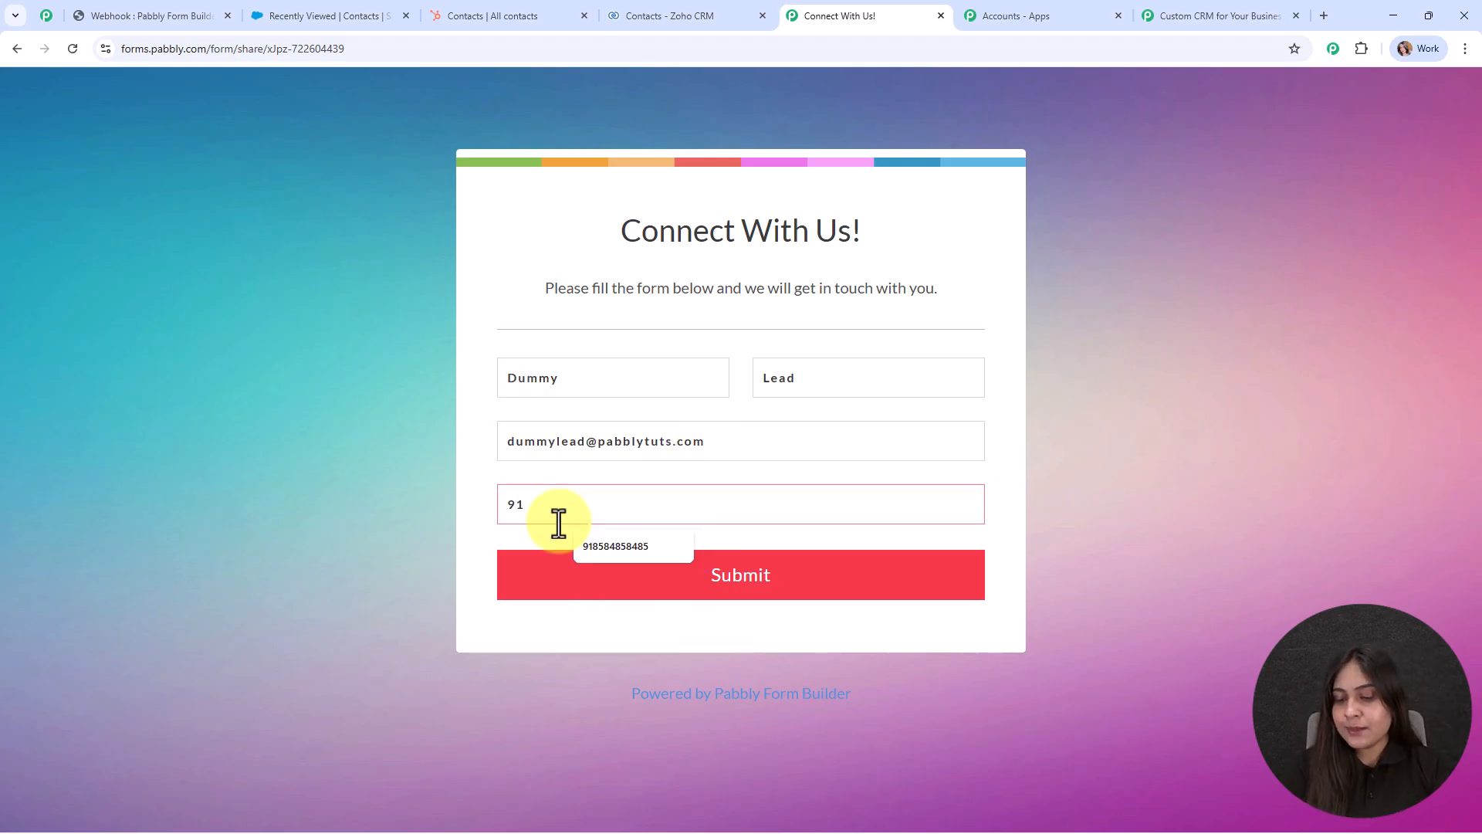
left_click(825, 579)
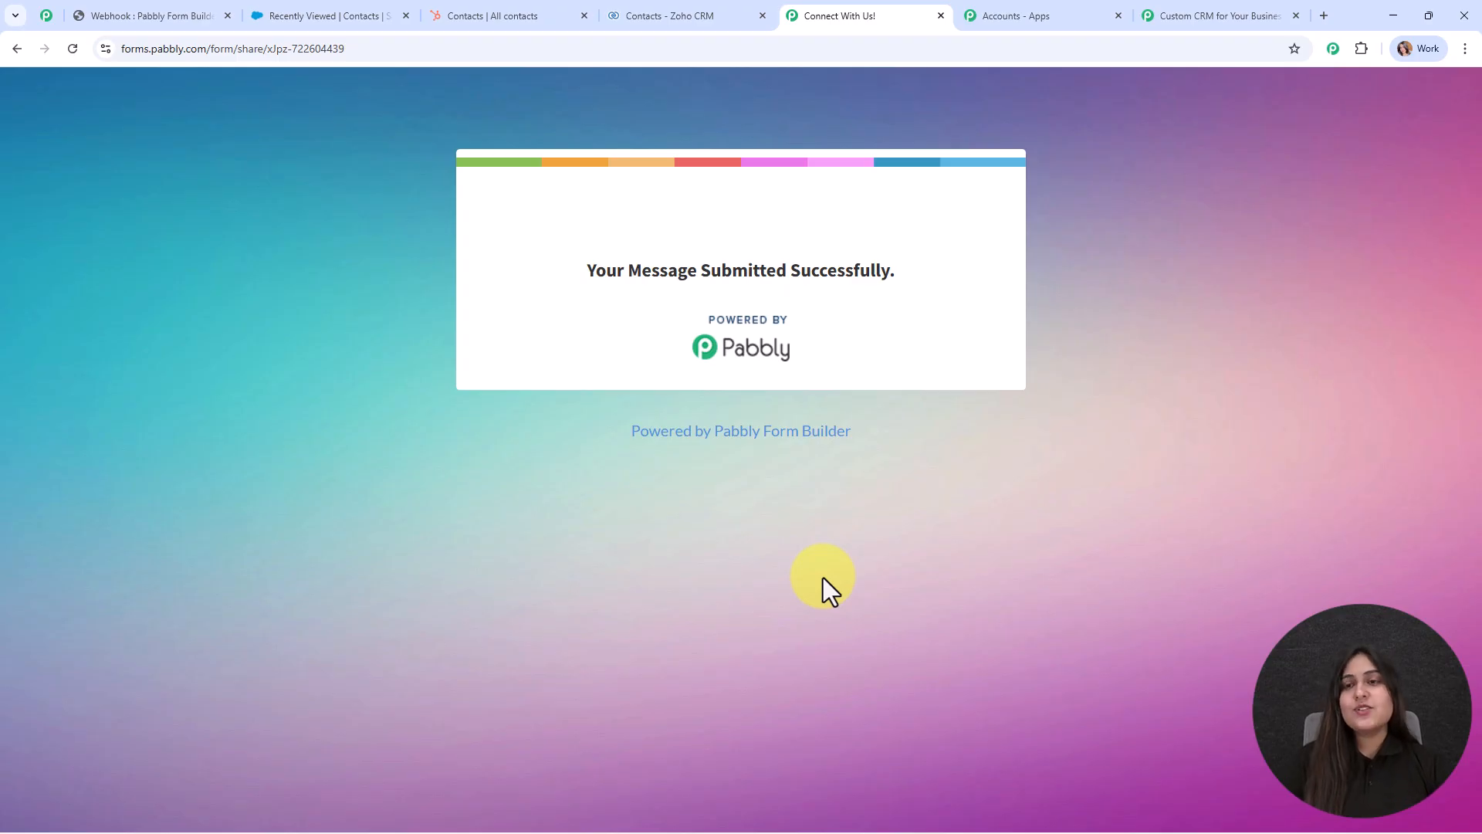
left_click(1217, 14)
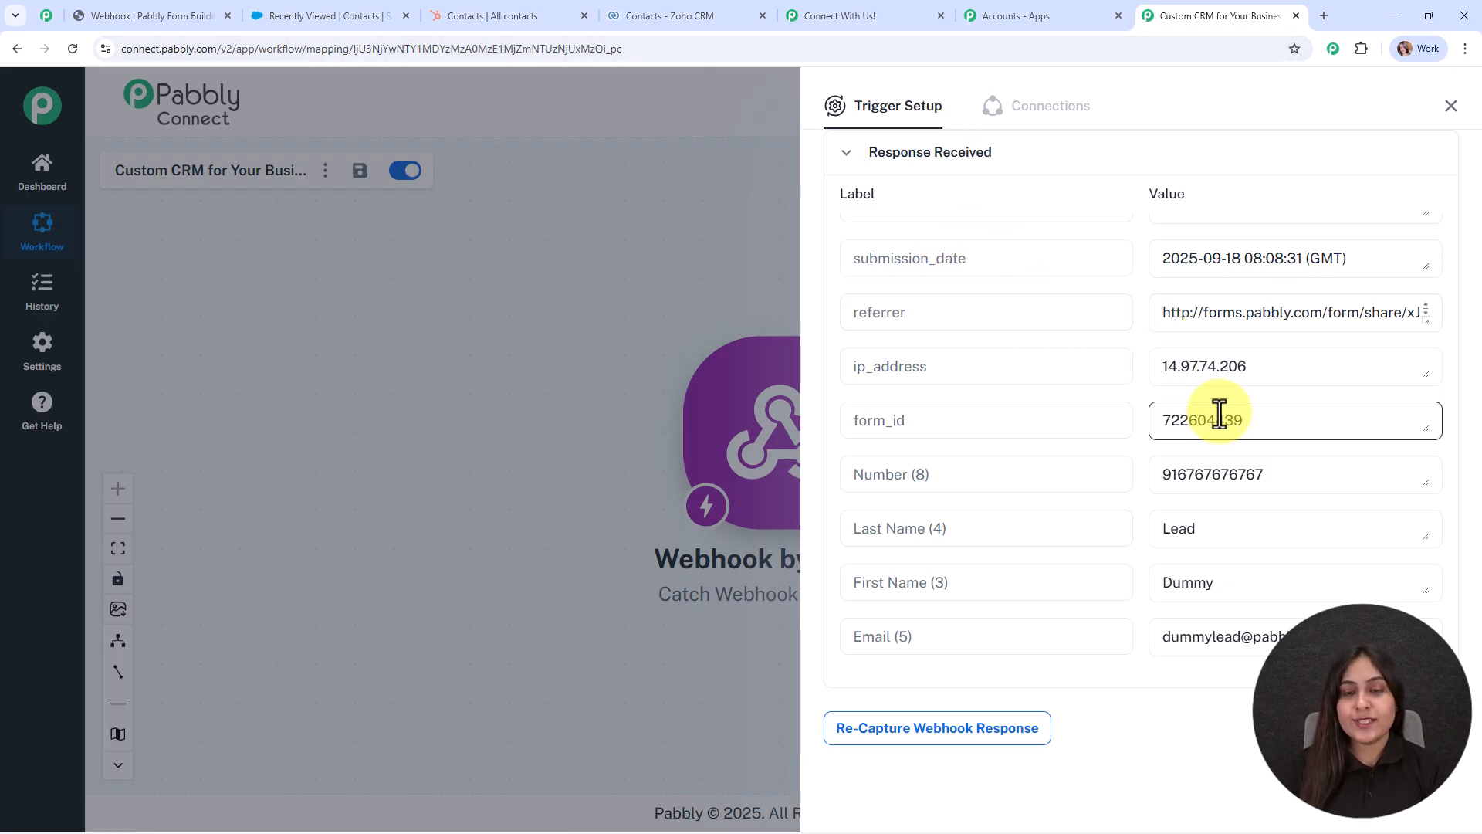
Review the captured first name, last name and email values, then place the Webhook node top-left.
scroll(1241, 424, "down", 1)
left_click_drag(1276, 446, 1086, 475)
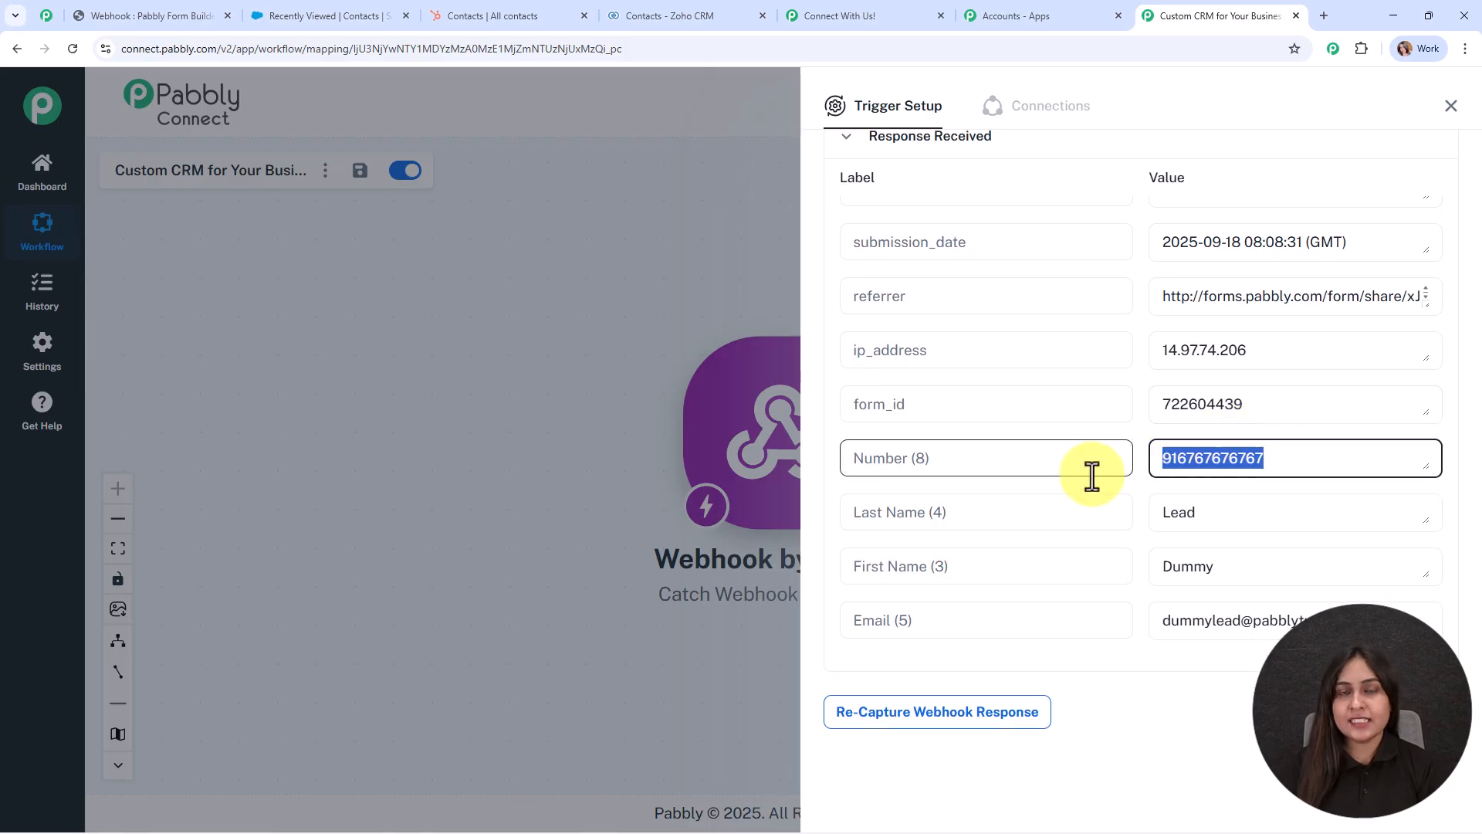
left_click_drag(1303, 509, 1113, 521)
left_click_drag(1254, 557, 1077, 591)
left_click(1374, 591)
left_click_drag(1386, 617, 1108, 627)
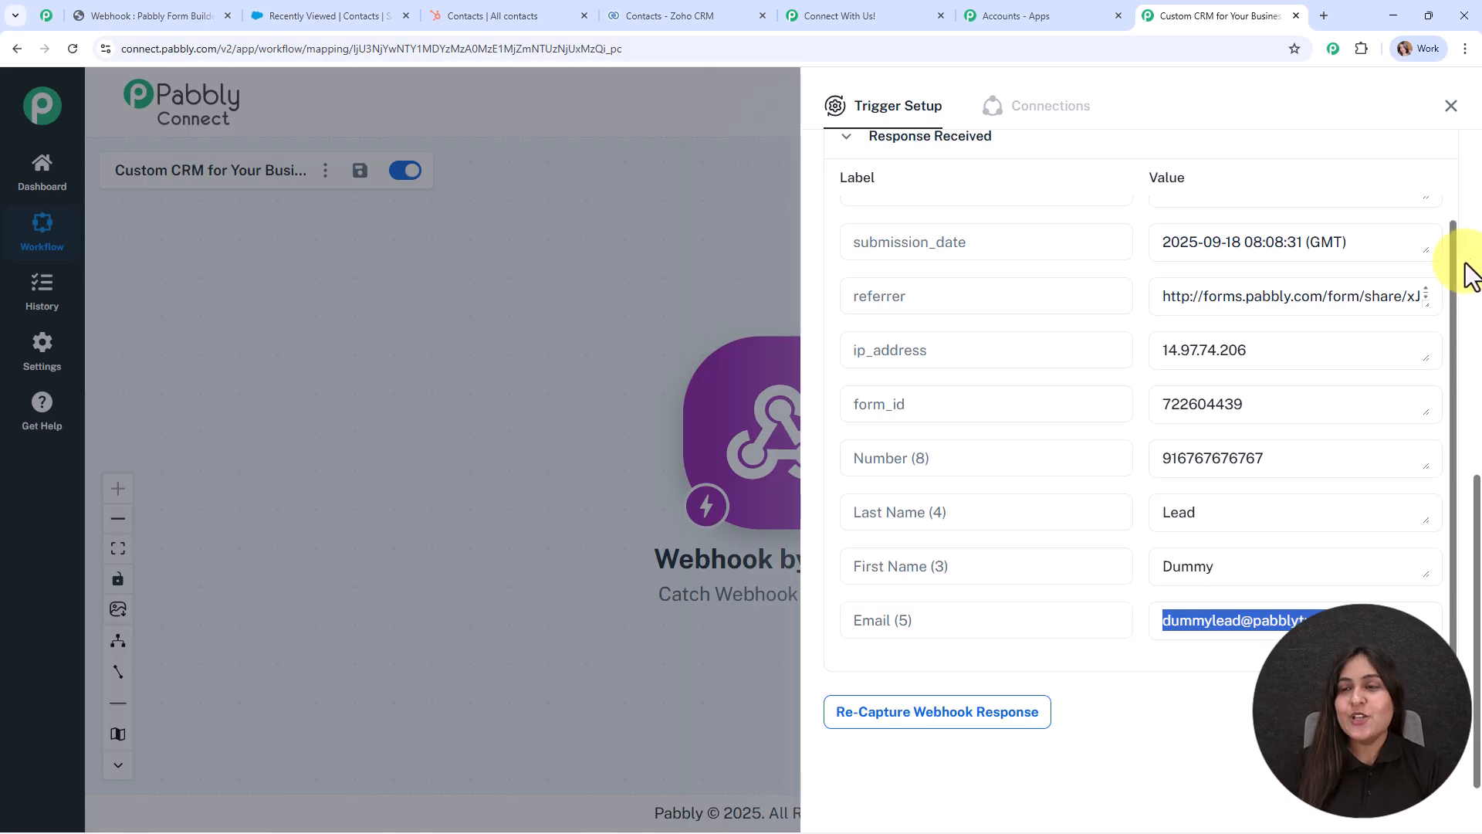
left_click(1453, 106)
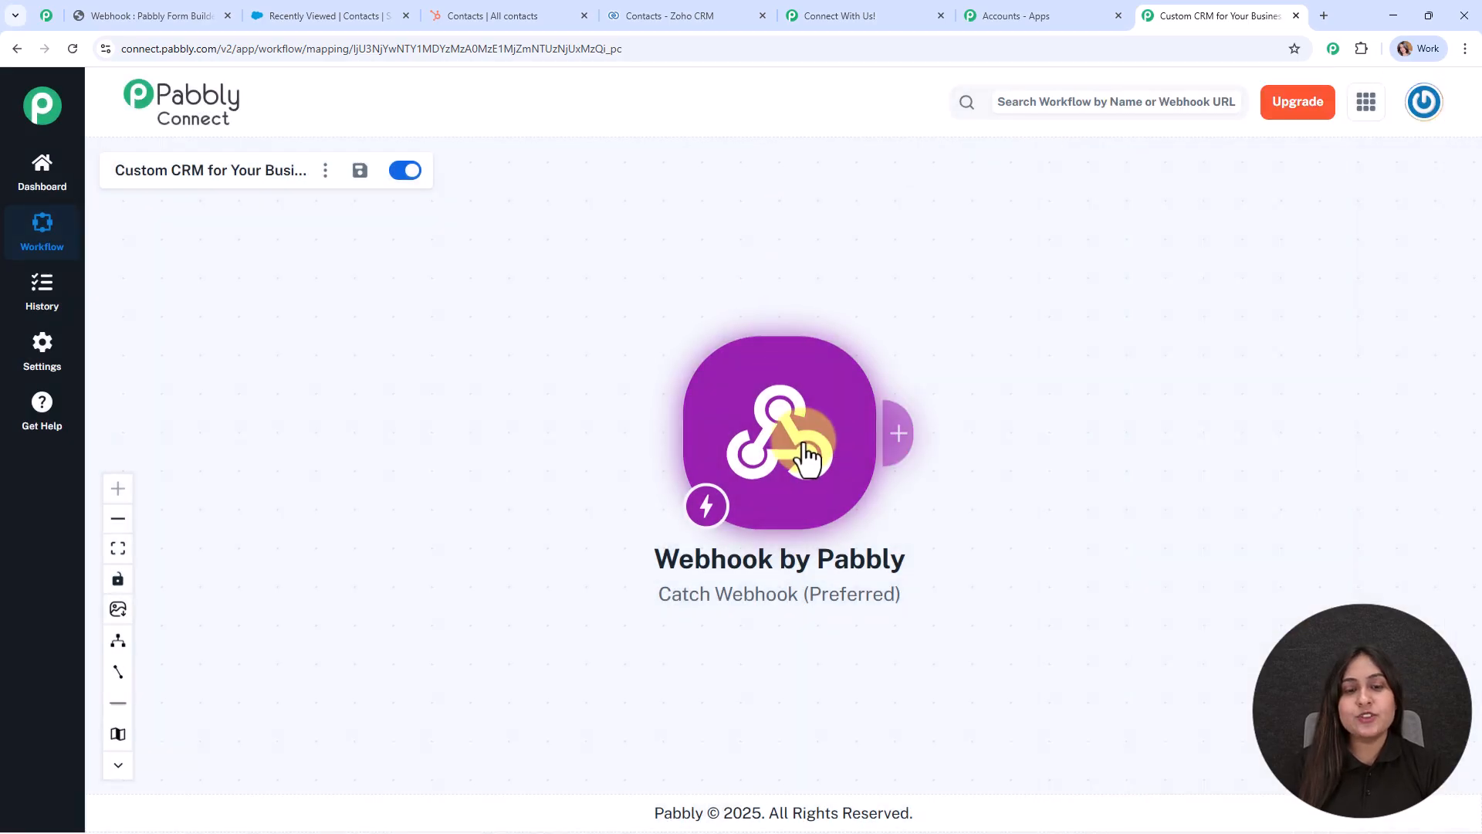
left_click_drag(804, 429, 413, 382)
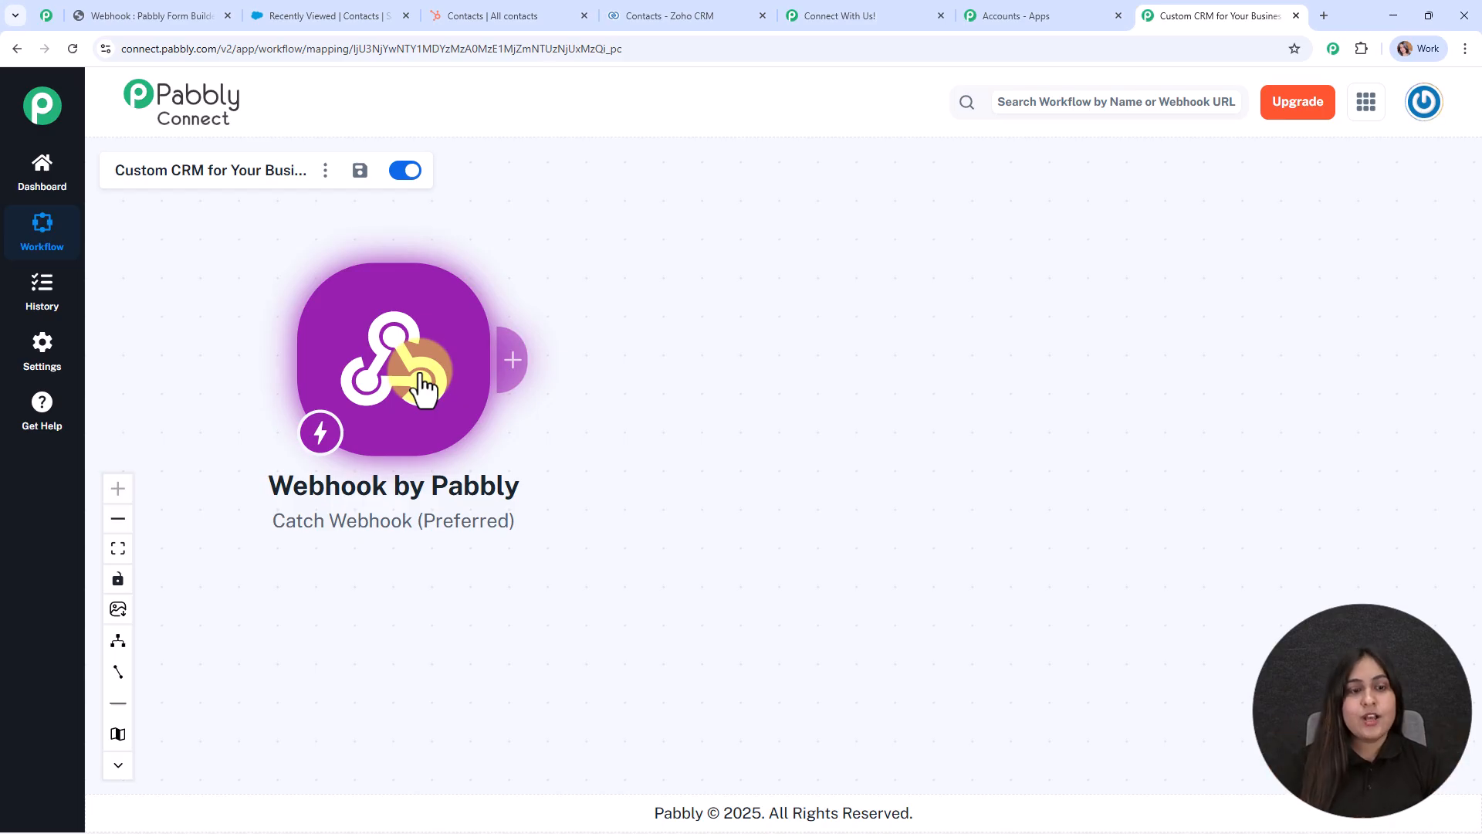
Add a Salesforce action with the Create Contact event after the webhook.
left_click(507, 371)
type("sales")
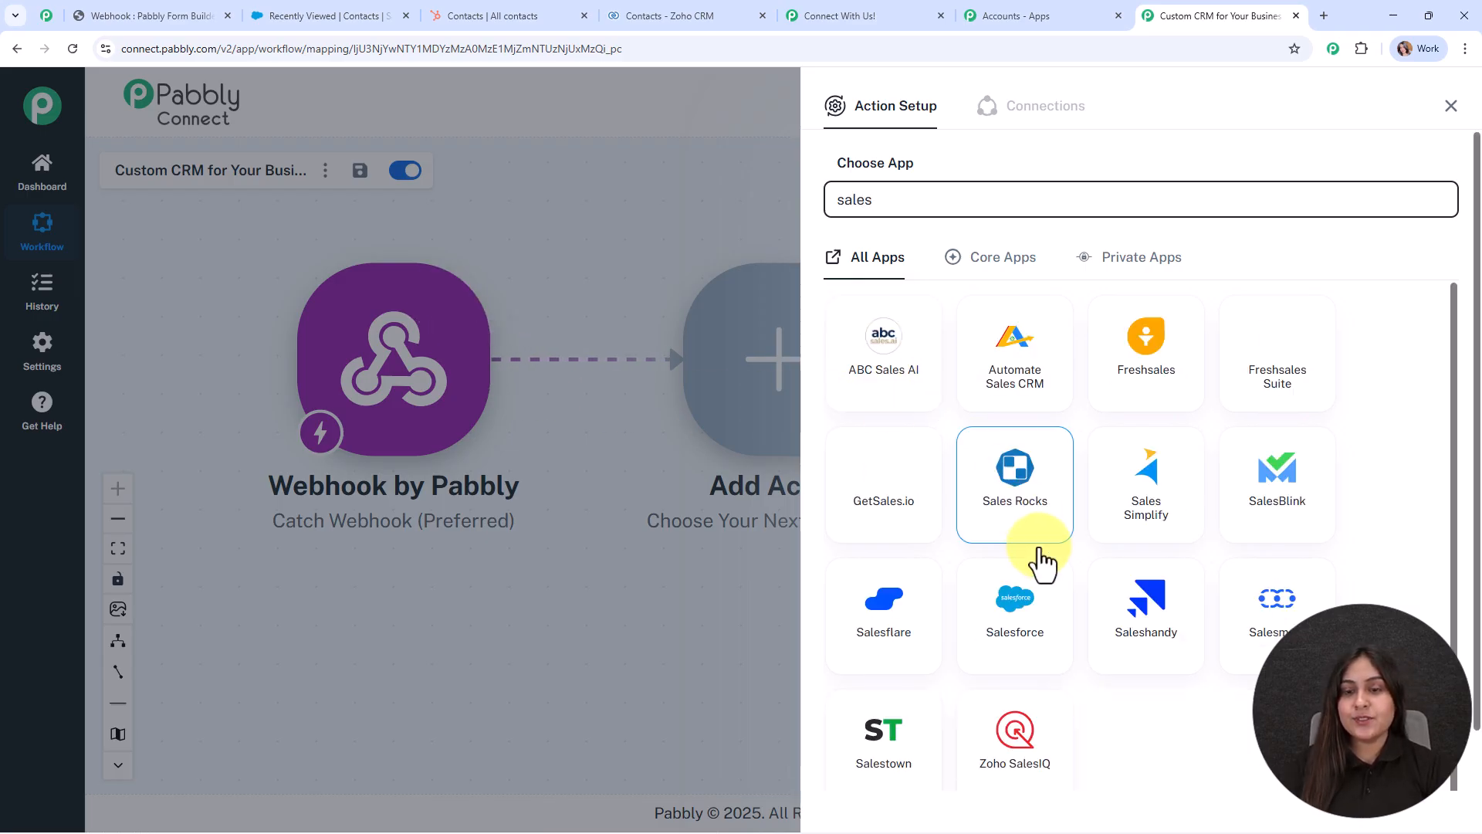
left_click(1015, 602)
left_click(919, 288)
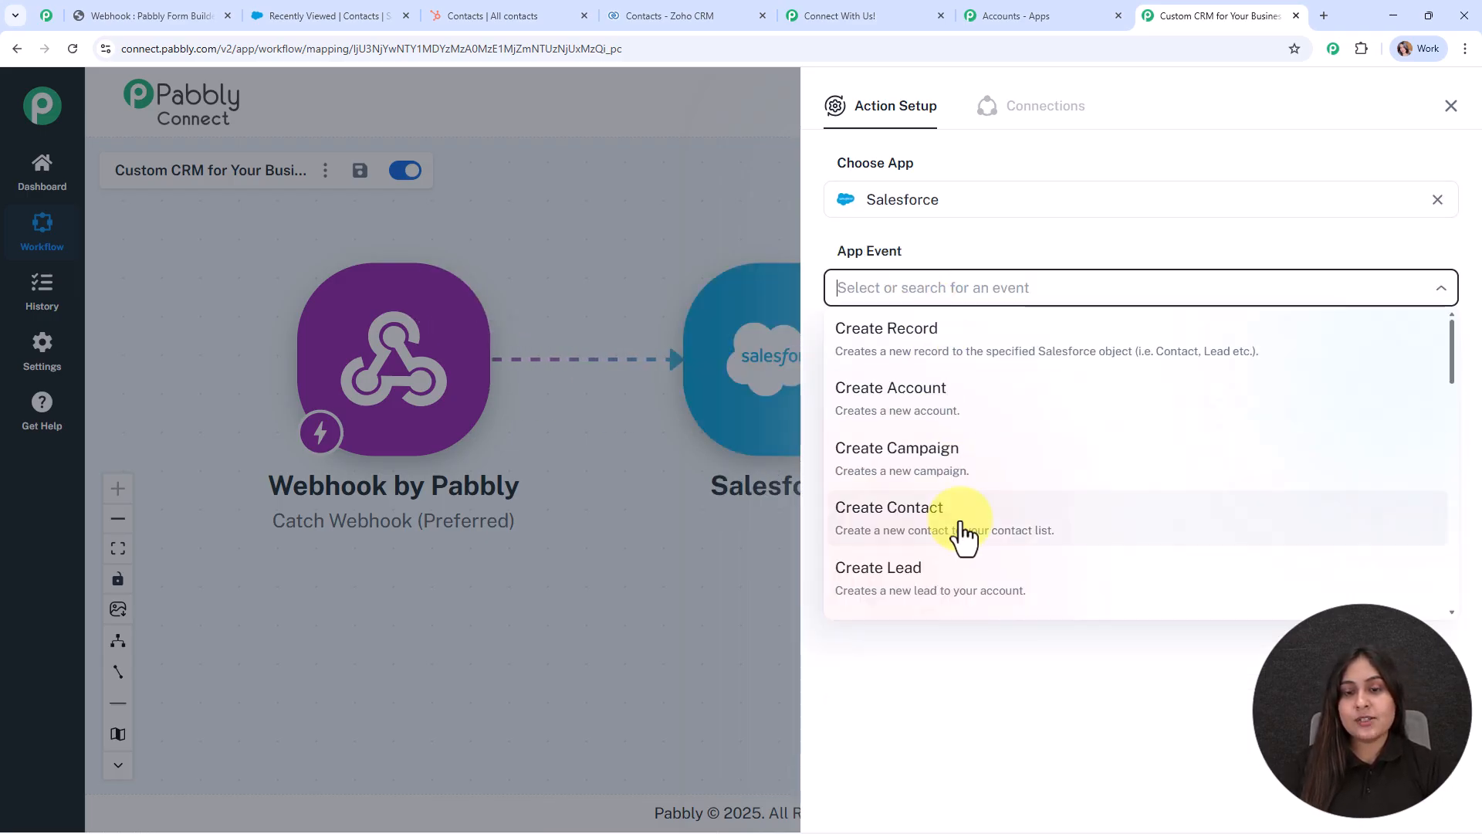
left_click(926, 514)
left_click(868, 347)
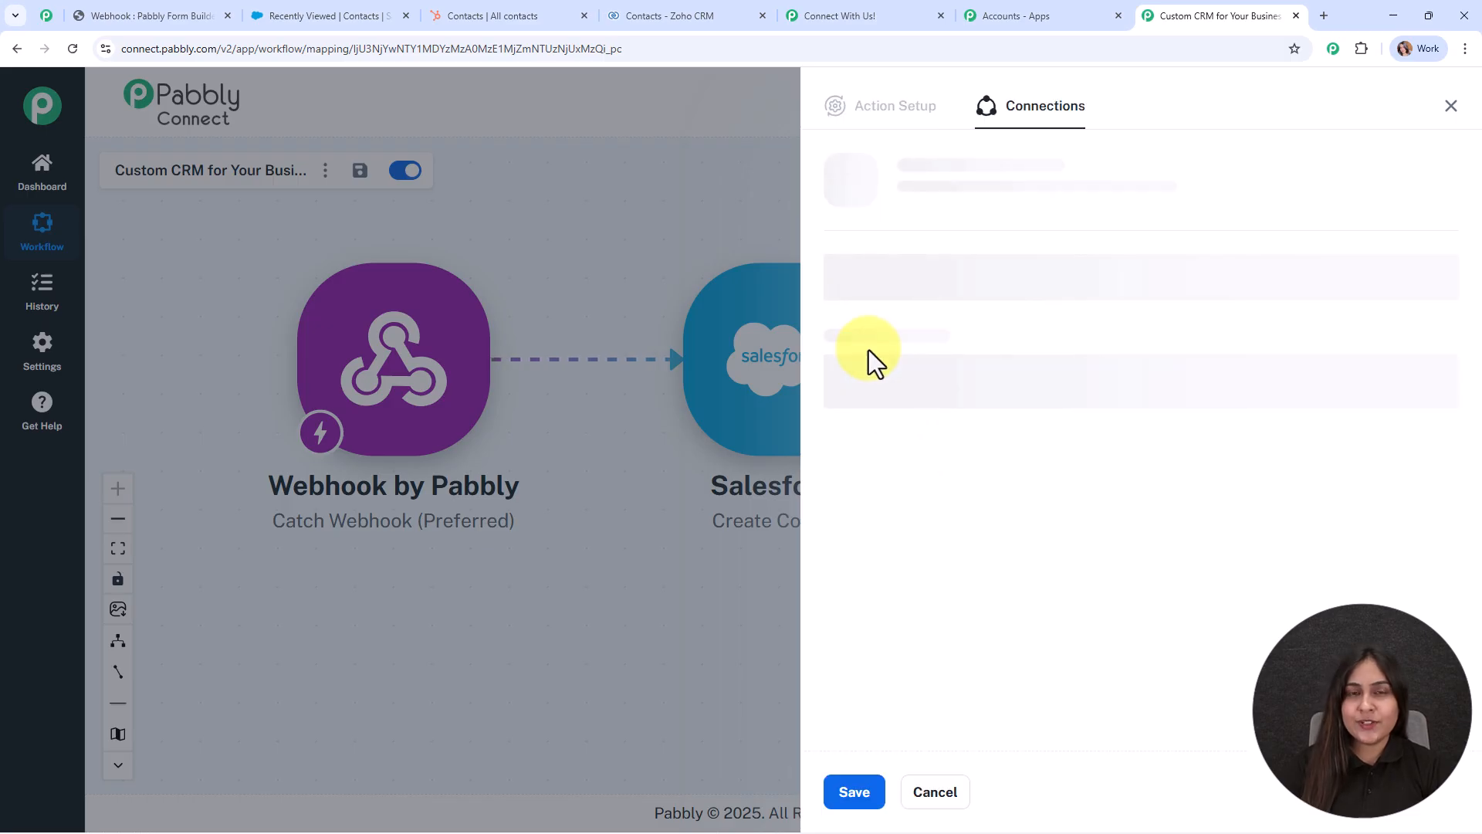
Add a new Salesforce connection and allow Pabbly Connect access to the account.
left_click(845, 248)
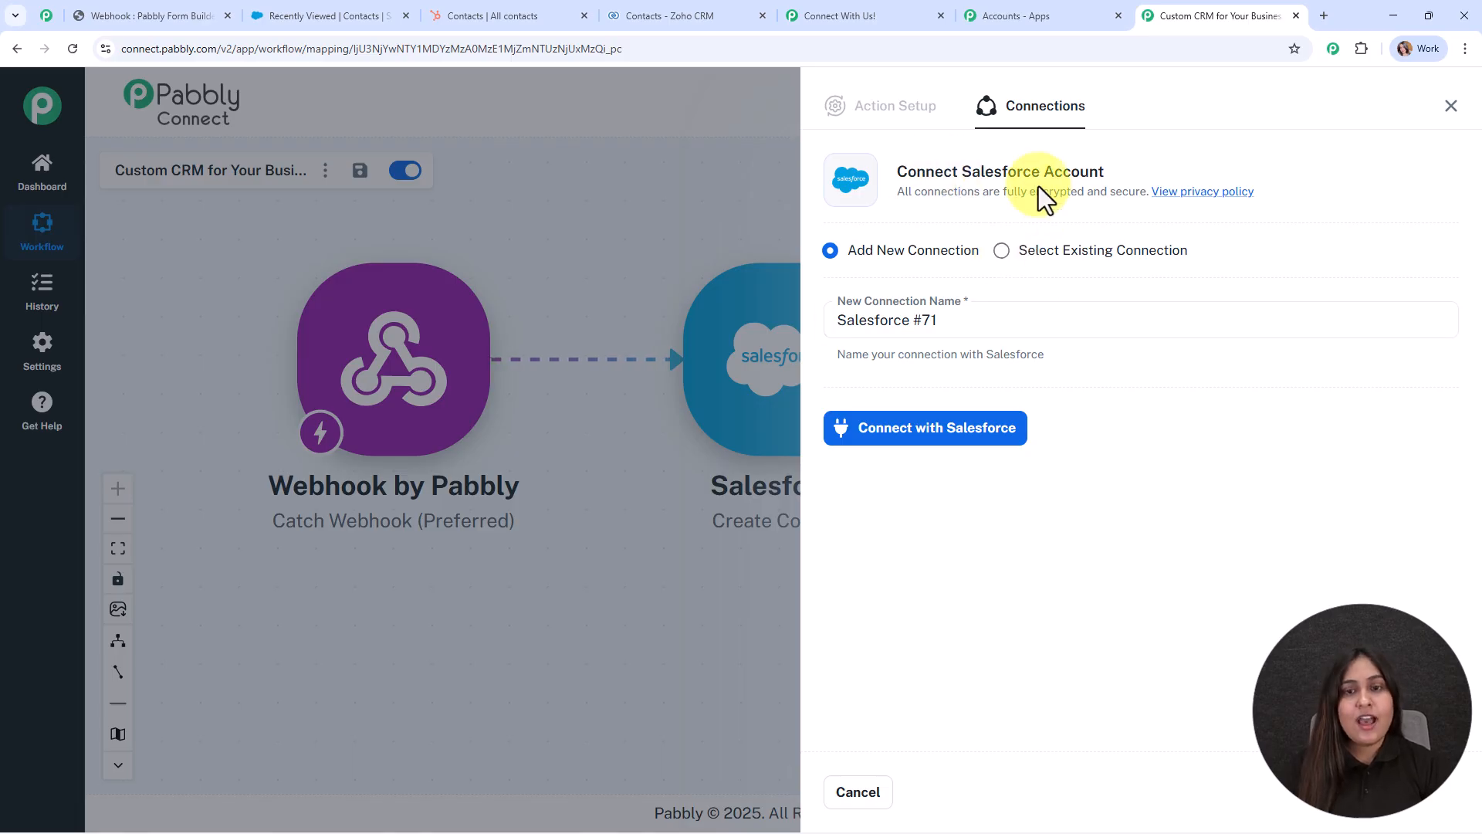
left_click(968, 421)
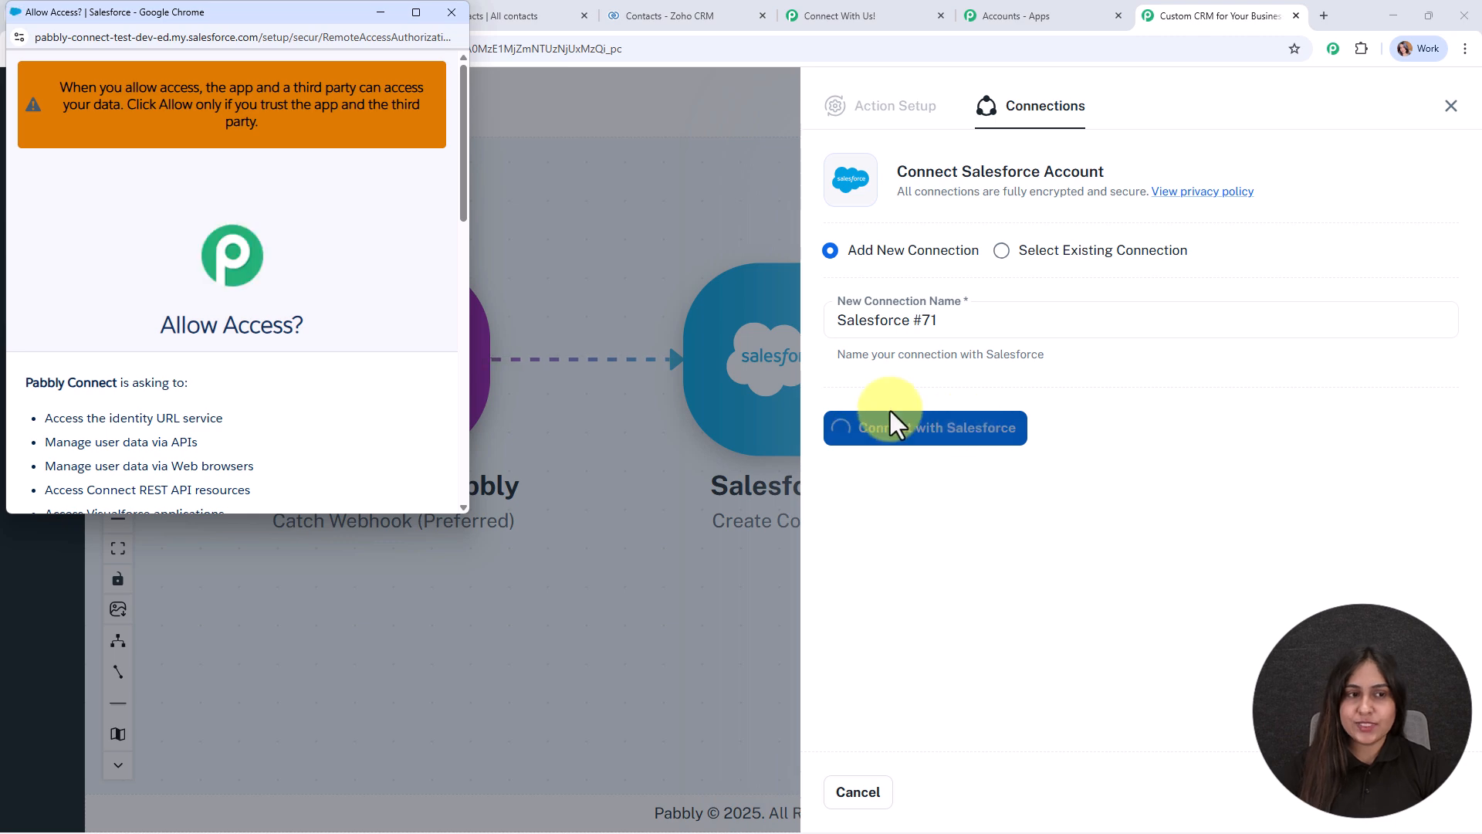
scroll(400, 299, "down", 10)
left_click(393, 315)
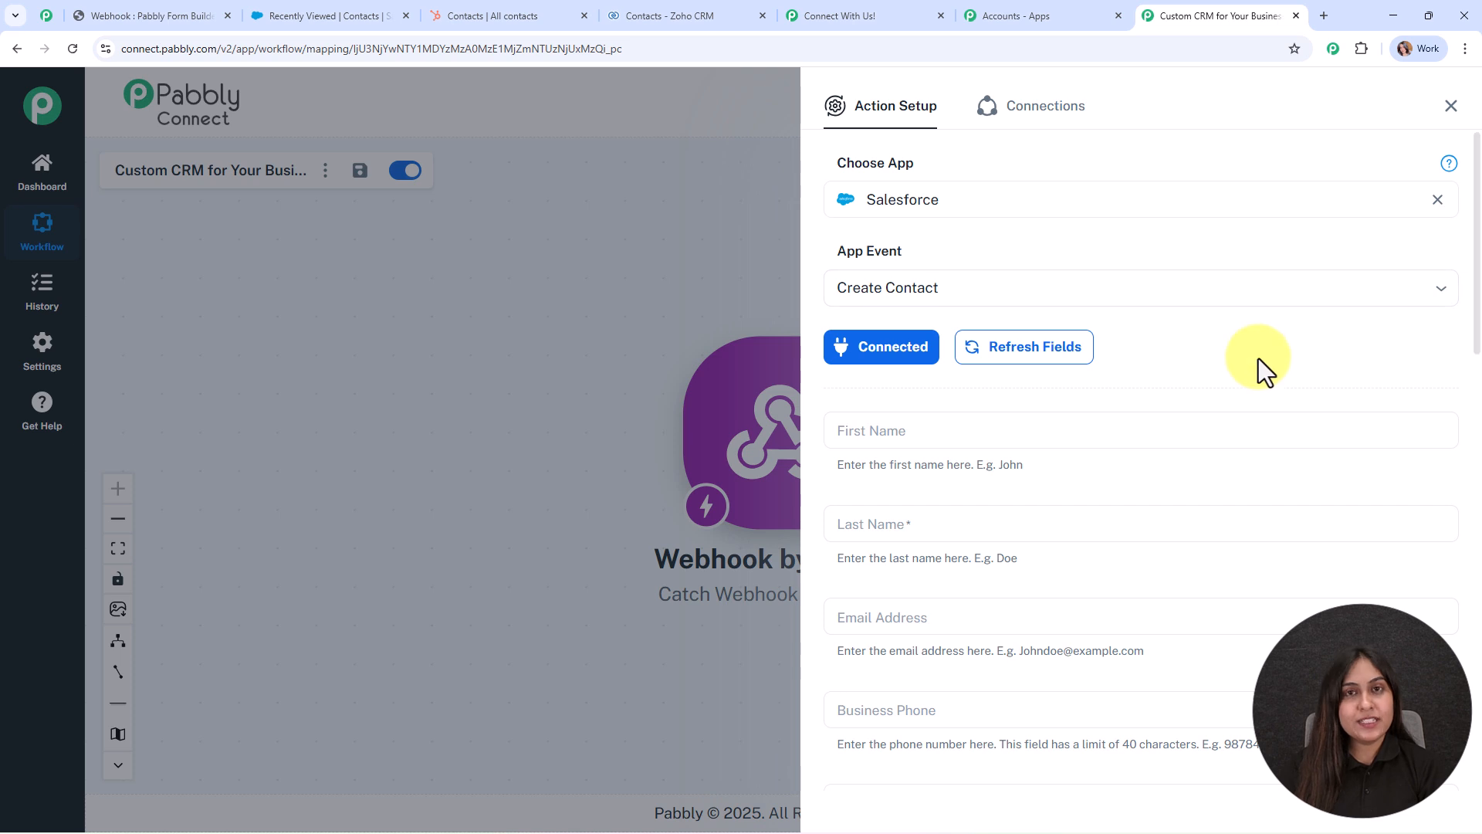
Map the webhook's First Name, Last Name and Email into the Salesforce contact fields.
scroll(1258, 358, "down", 2)
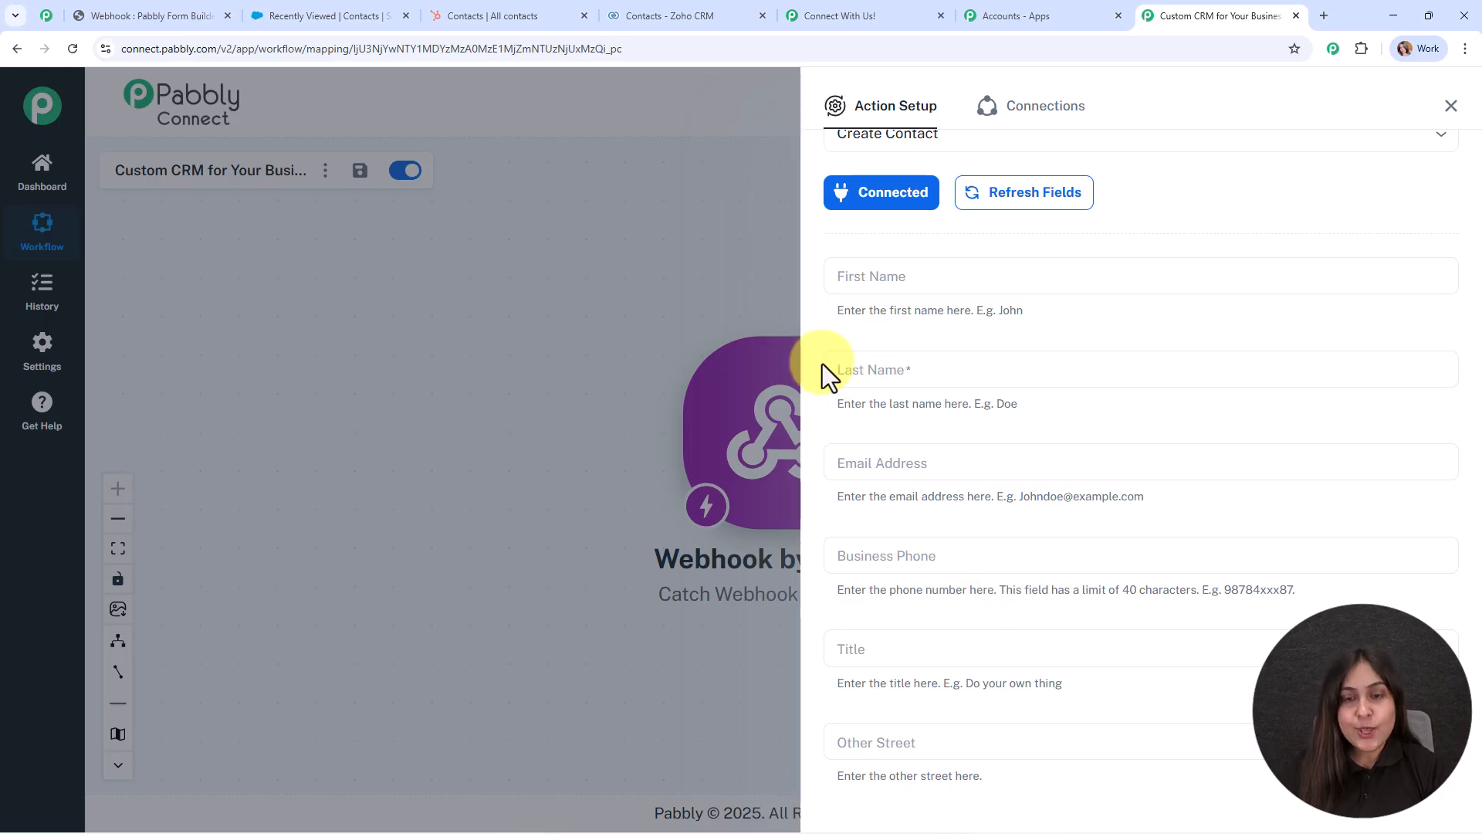
left_click(859, 286)
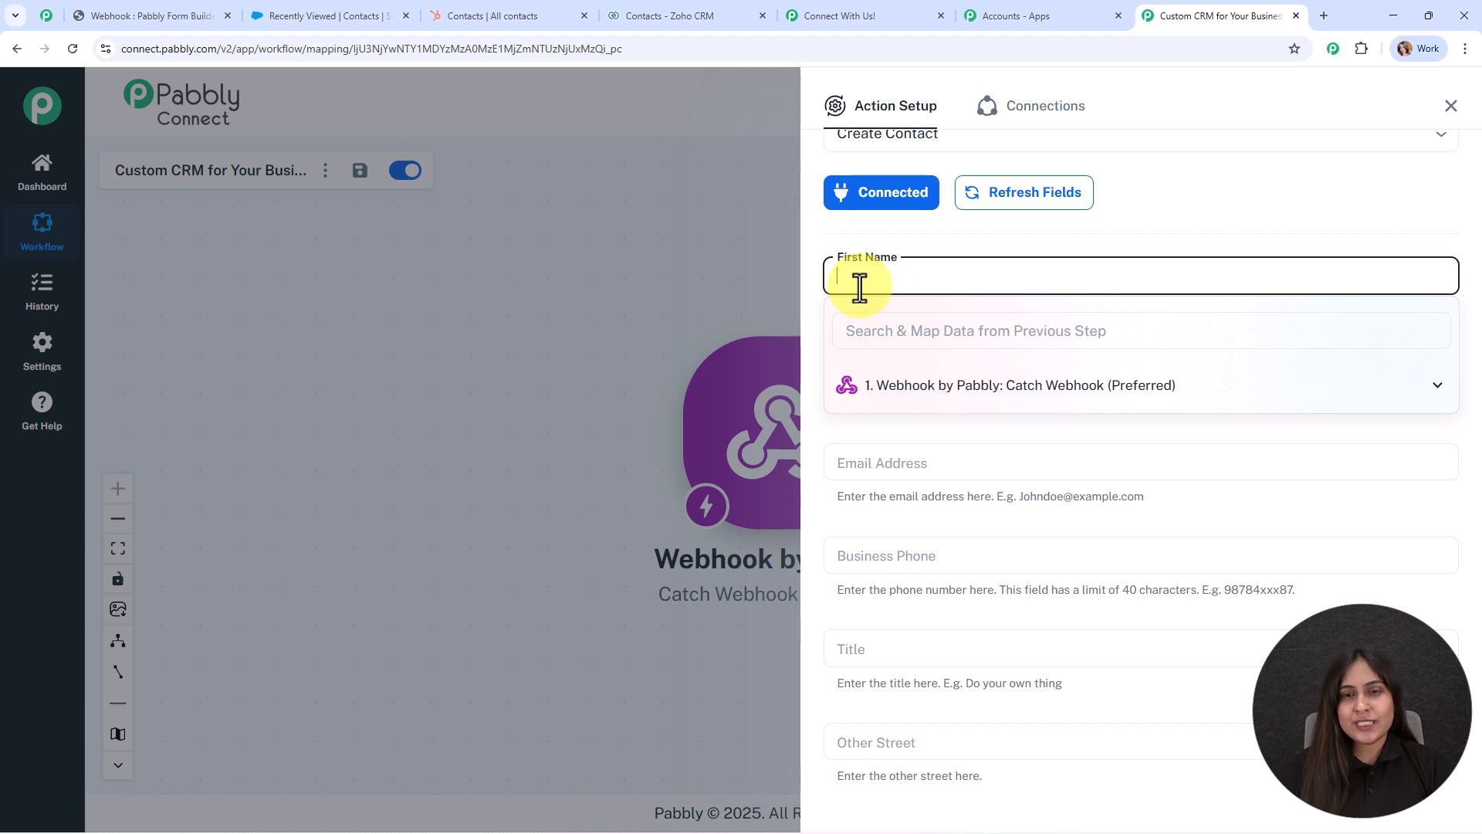
left_click(948, 392)
scroll(988, 552, "down", 2)
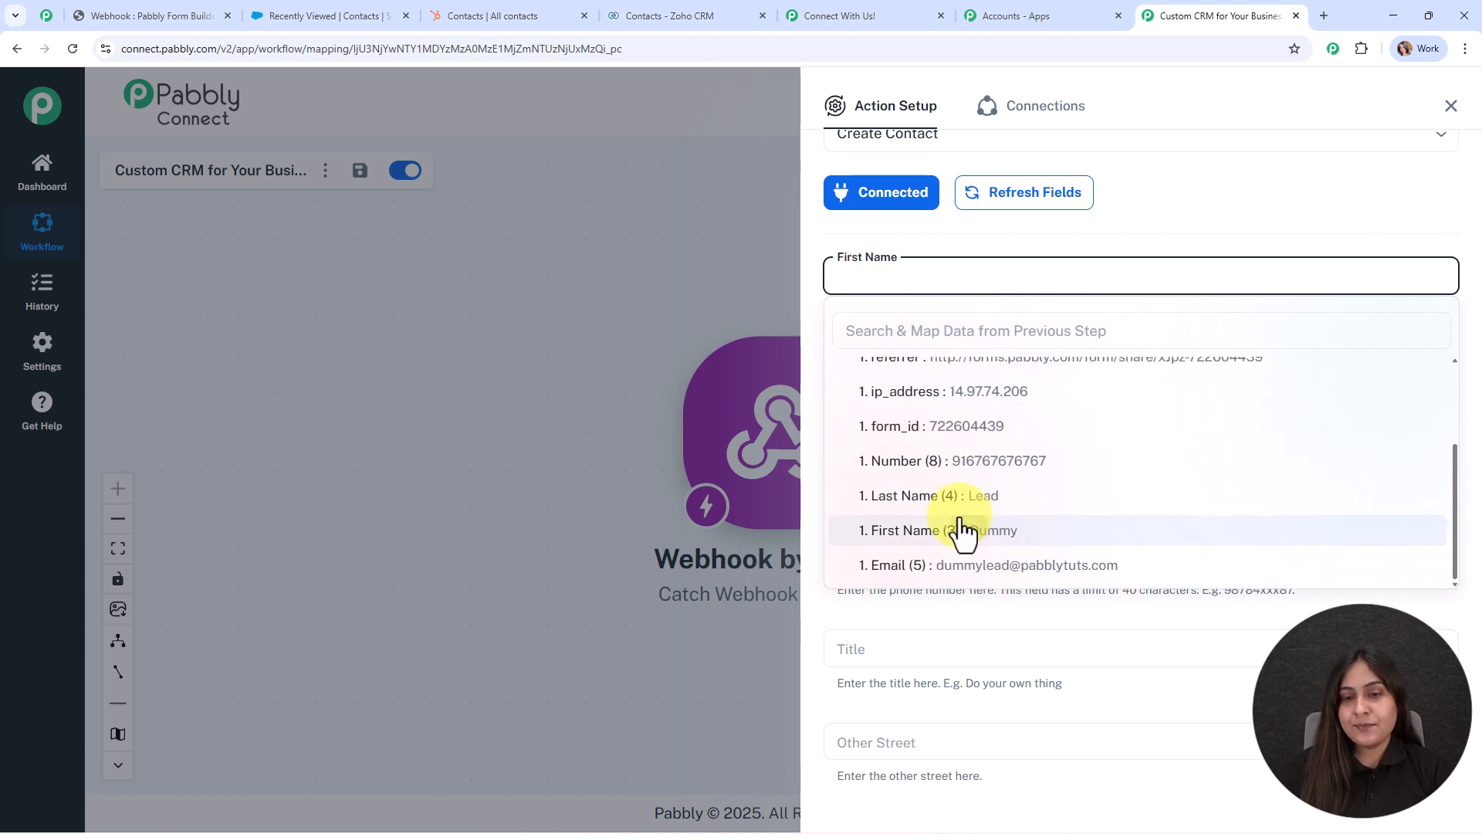
left_click(974, 540)
left_click(892, 380)
left_click(954, 474)
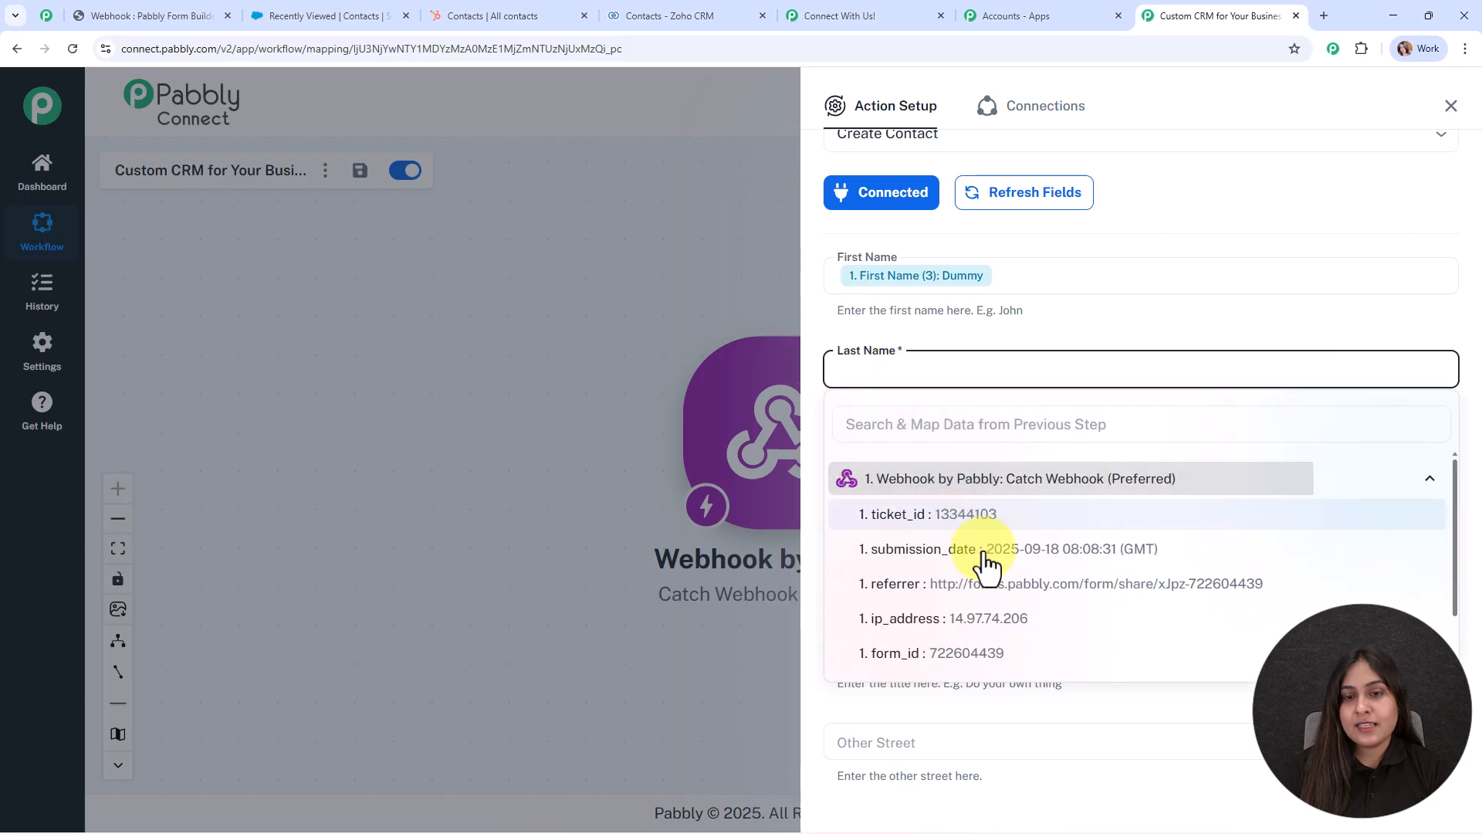
scroll(978, 532, "down", 2)
left_click(971, 562)
scroll(957, 432, "down", 2)
left_click(908, 312)
left_click(944, 420)
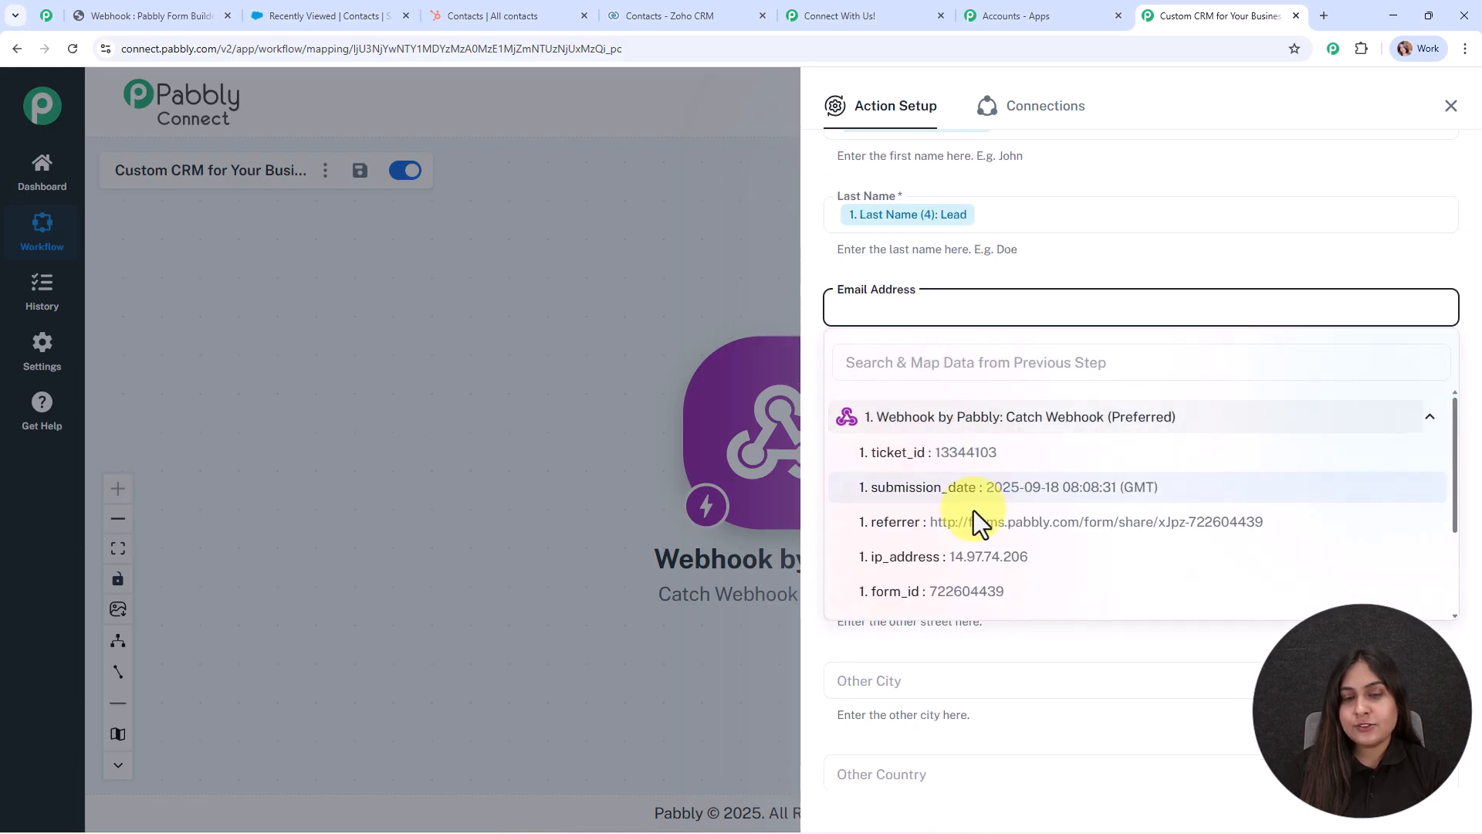
Map the form's phone number into Business Phone and Number into Mobile Phone.
scroll(985, 550, "down", 2)
left_click(981, 557)
scroll(941, 432, "down", 2)
left_click(877, 250)
left_click(917, 365)
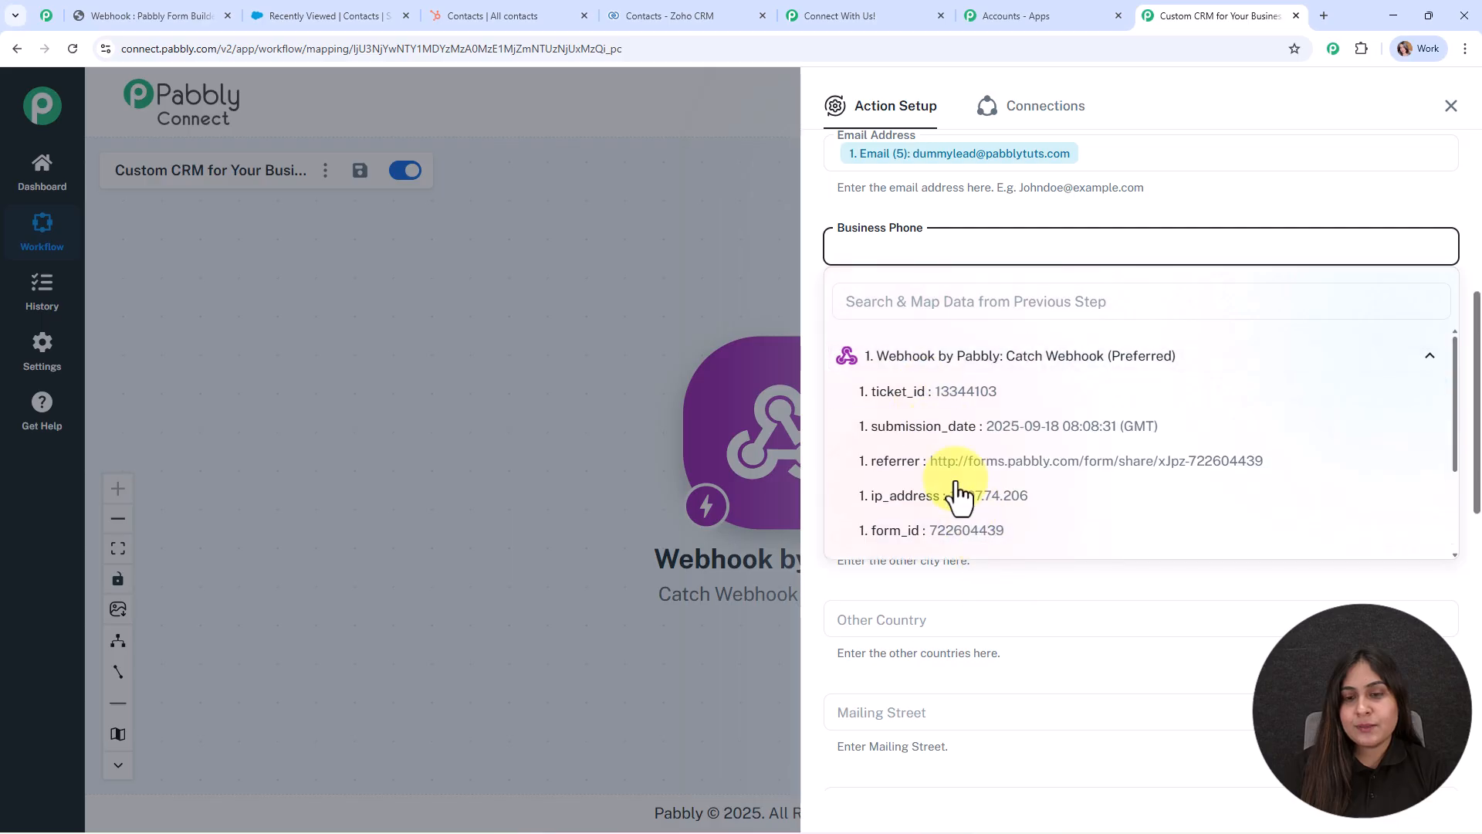
scroll(955, 492, "down", 2)
left_click(962, 443)
scroll(993, 231, "down", 2)
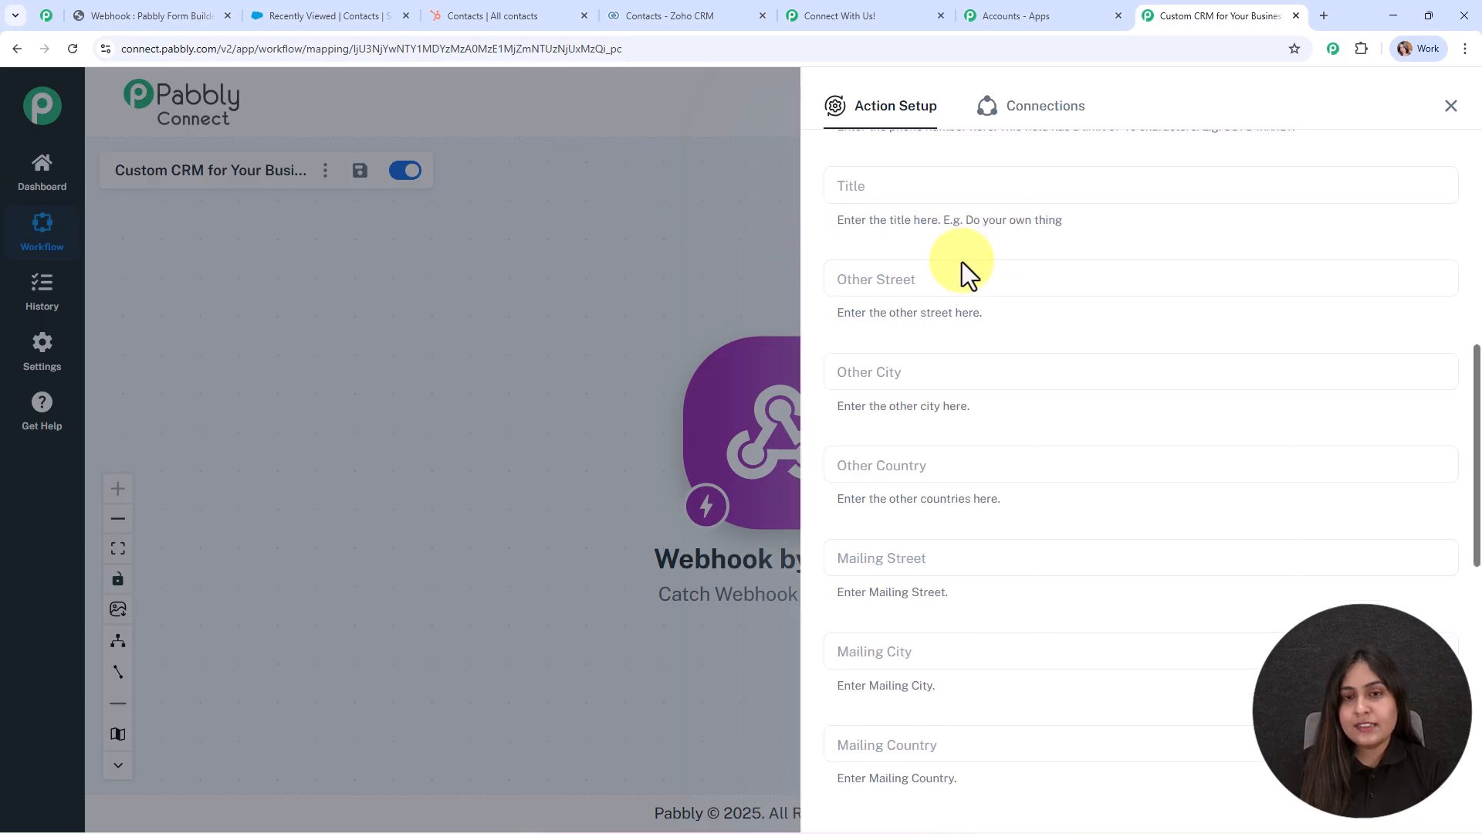
scroll(1055, 556, "down", 5)
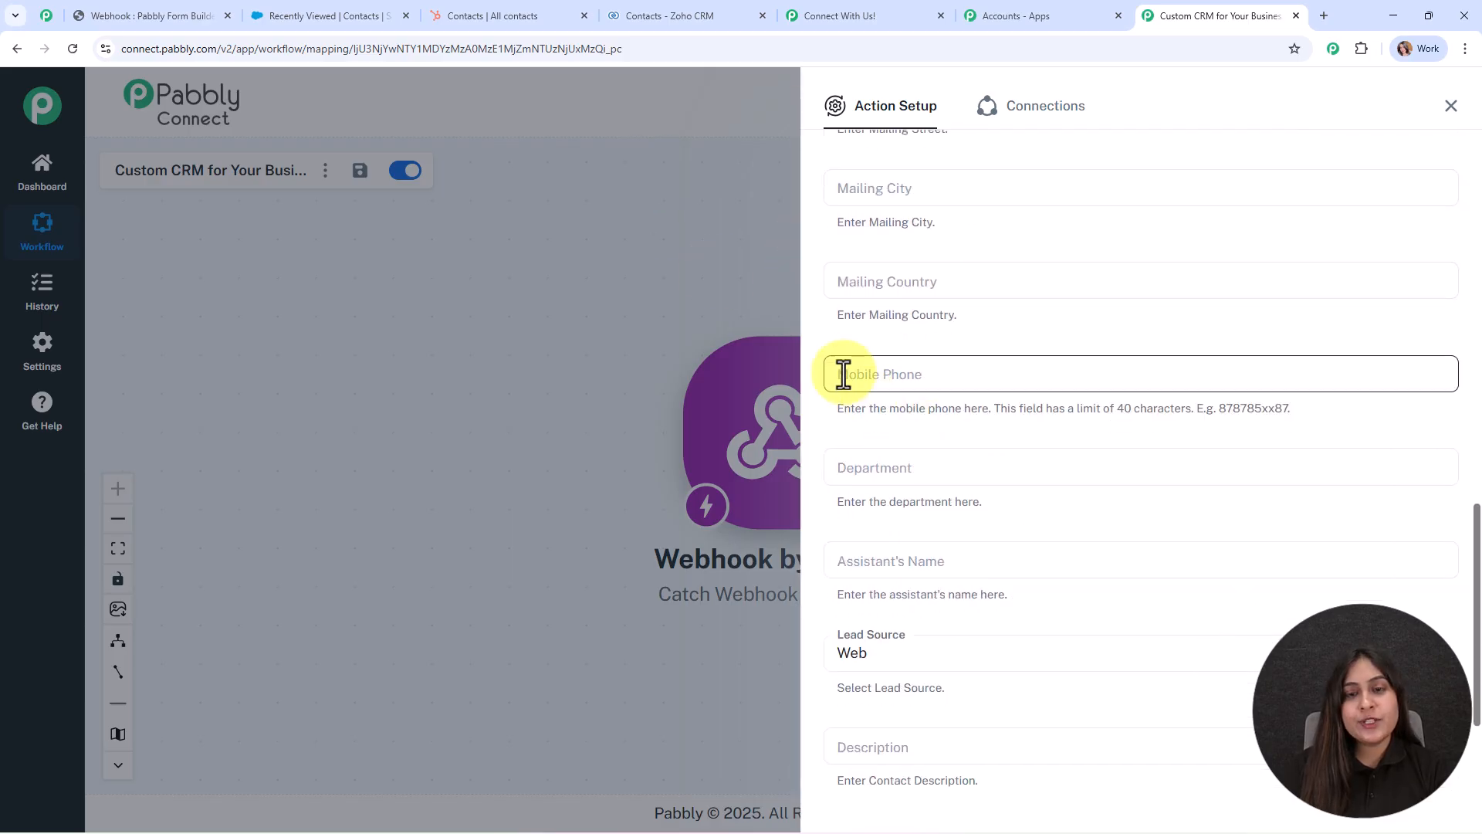
left_click(843, 375)
left_click(885, 485)
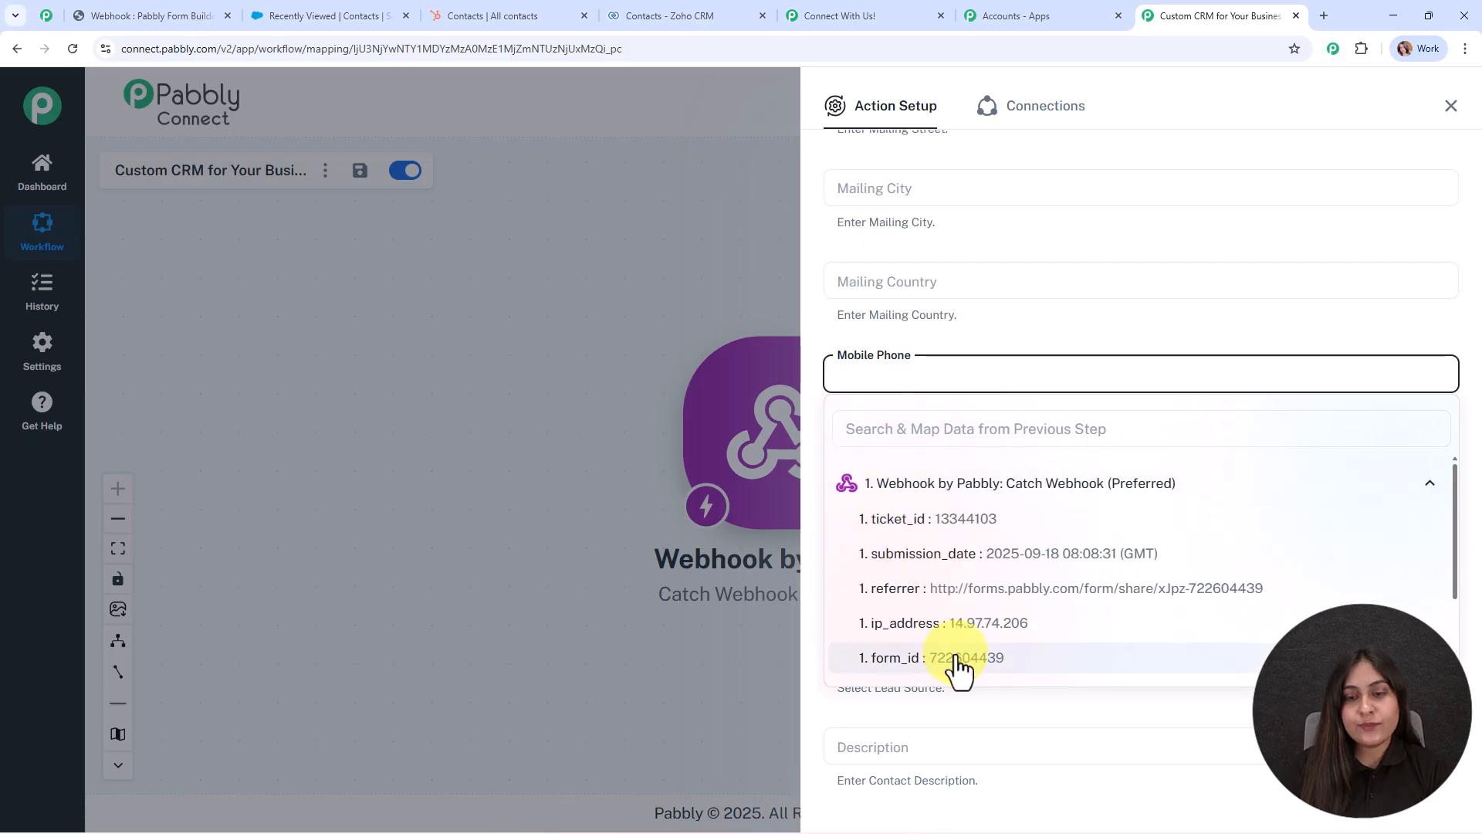
scroll(957, 665, "down", 3)
left_click(957, 559)
left_click(651, 301)
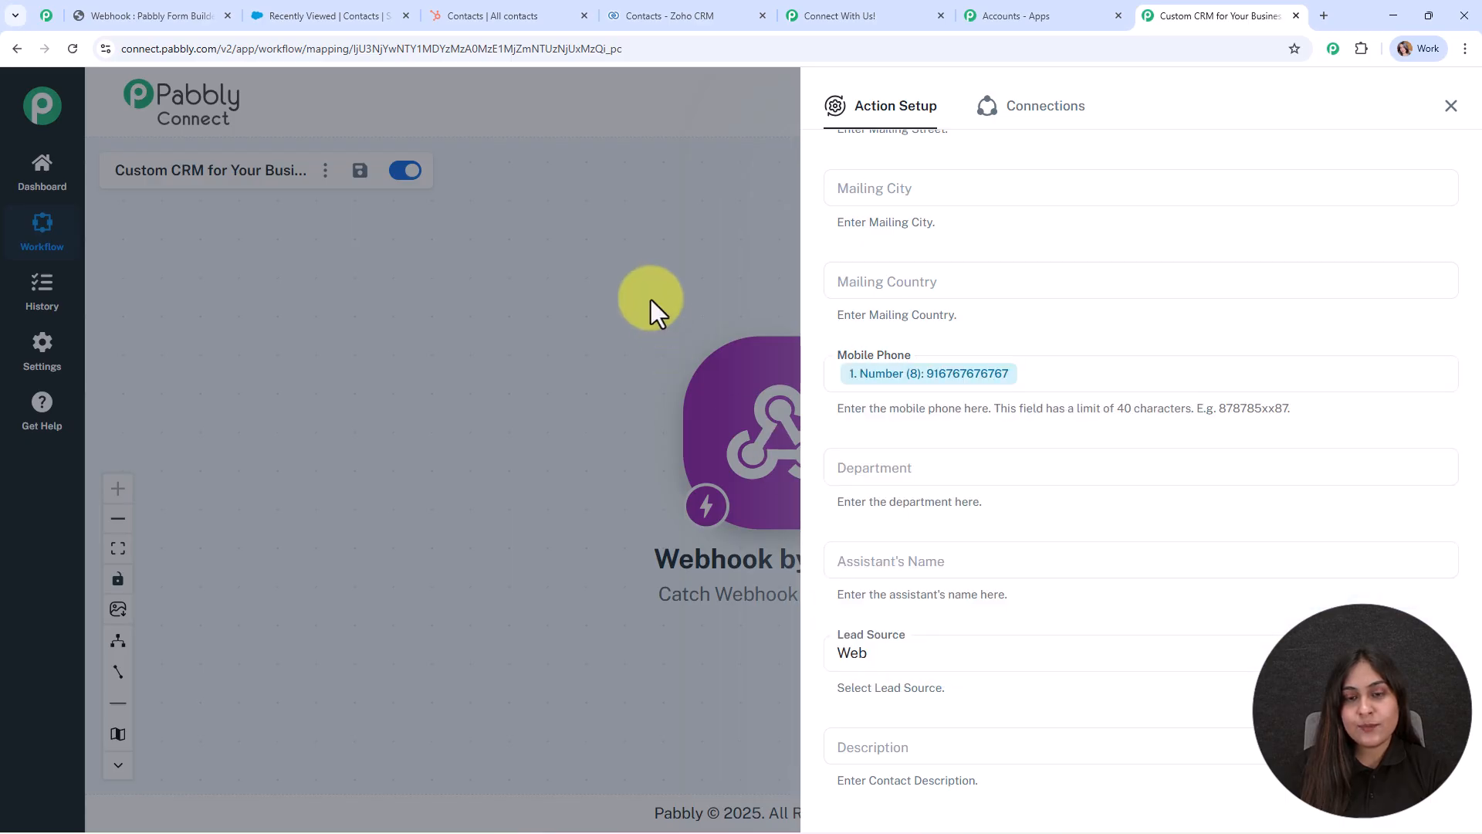
Keep Lead Source as Web and save the action with a test request.
scroll(1045, 502, "down", 2)
left_click(955, 479)
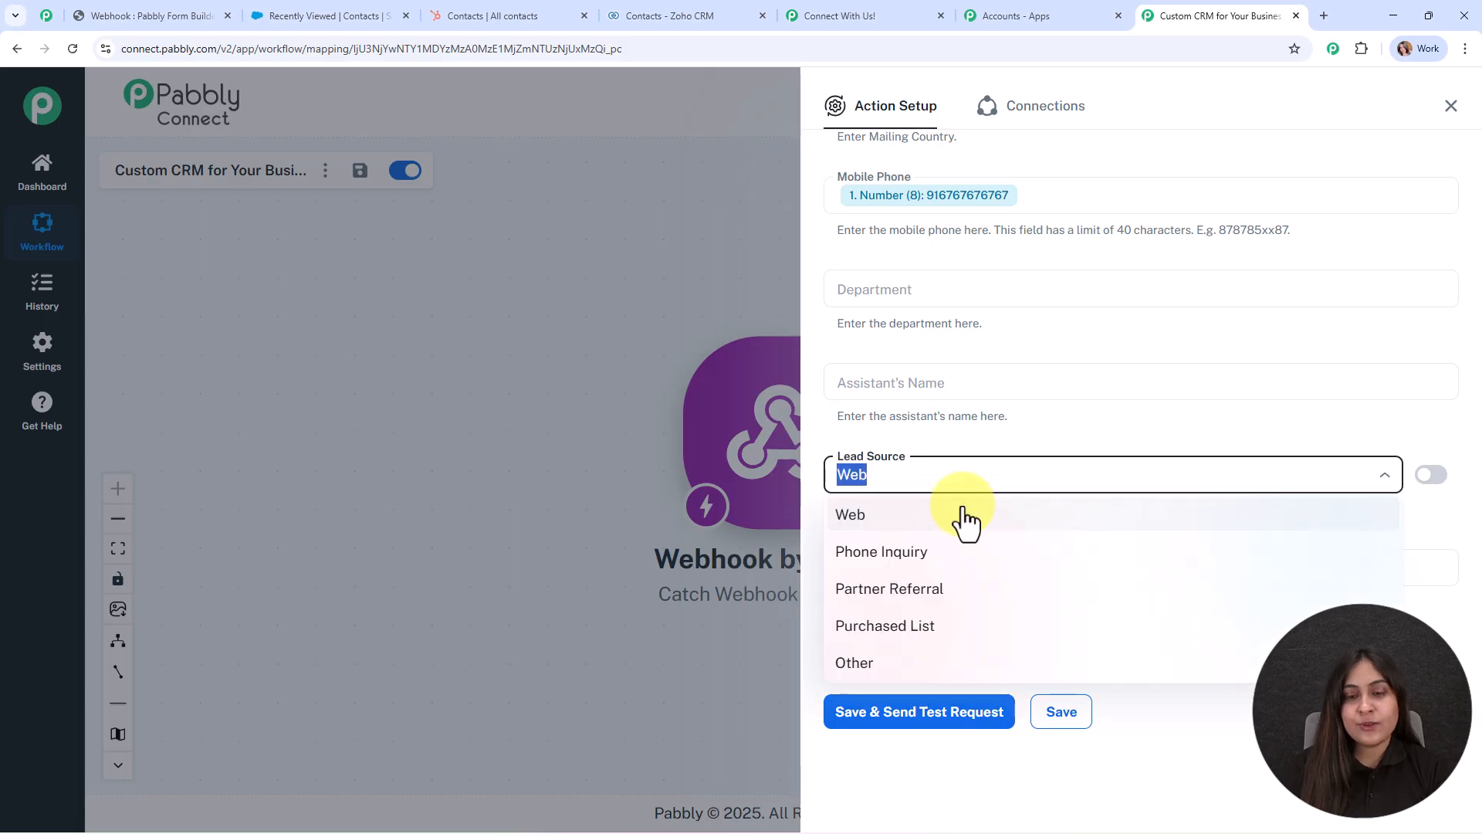
left_click(964, 519)
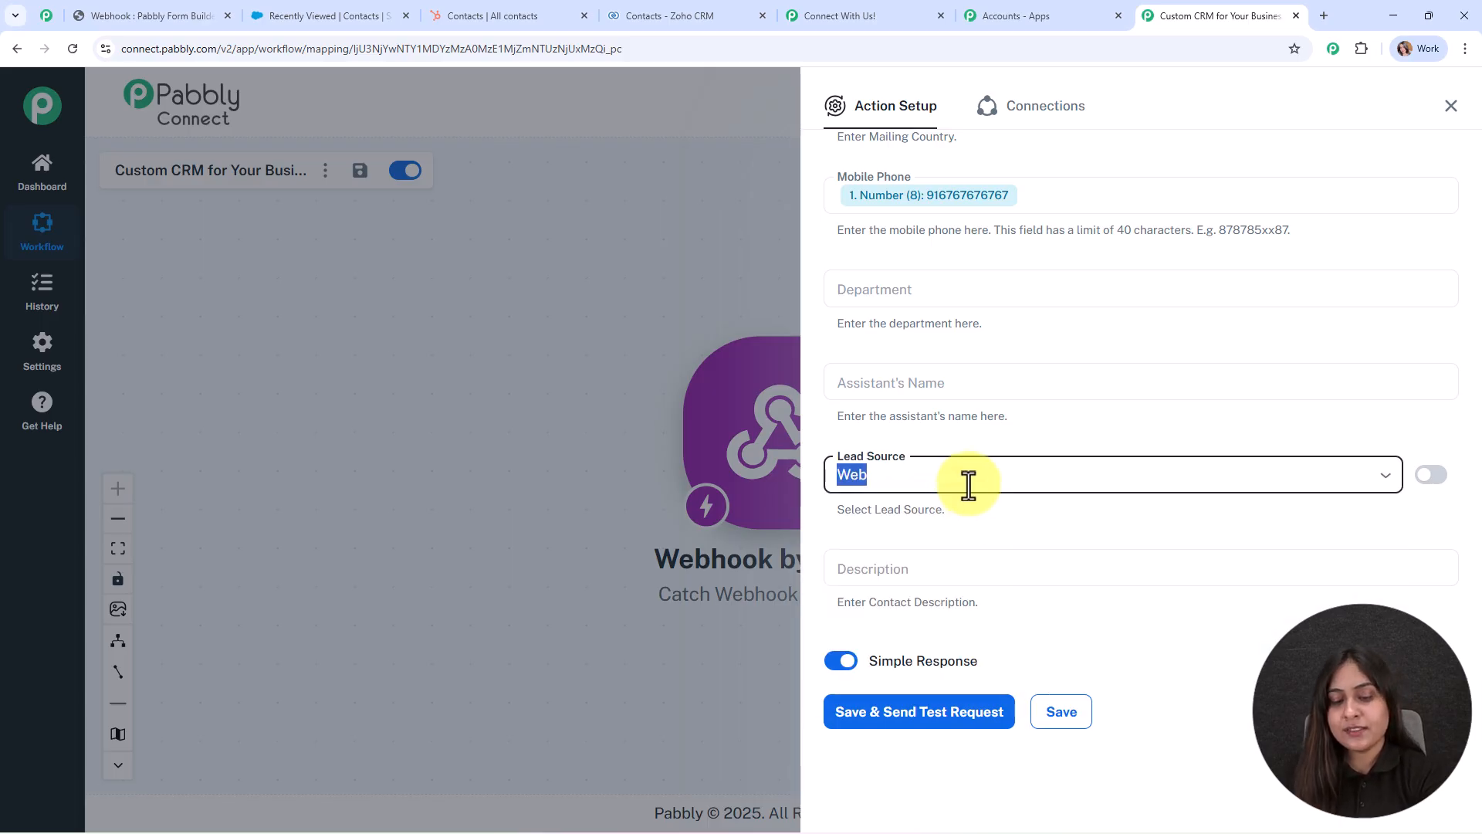
left_click(891, 714)
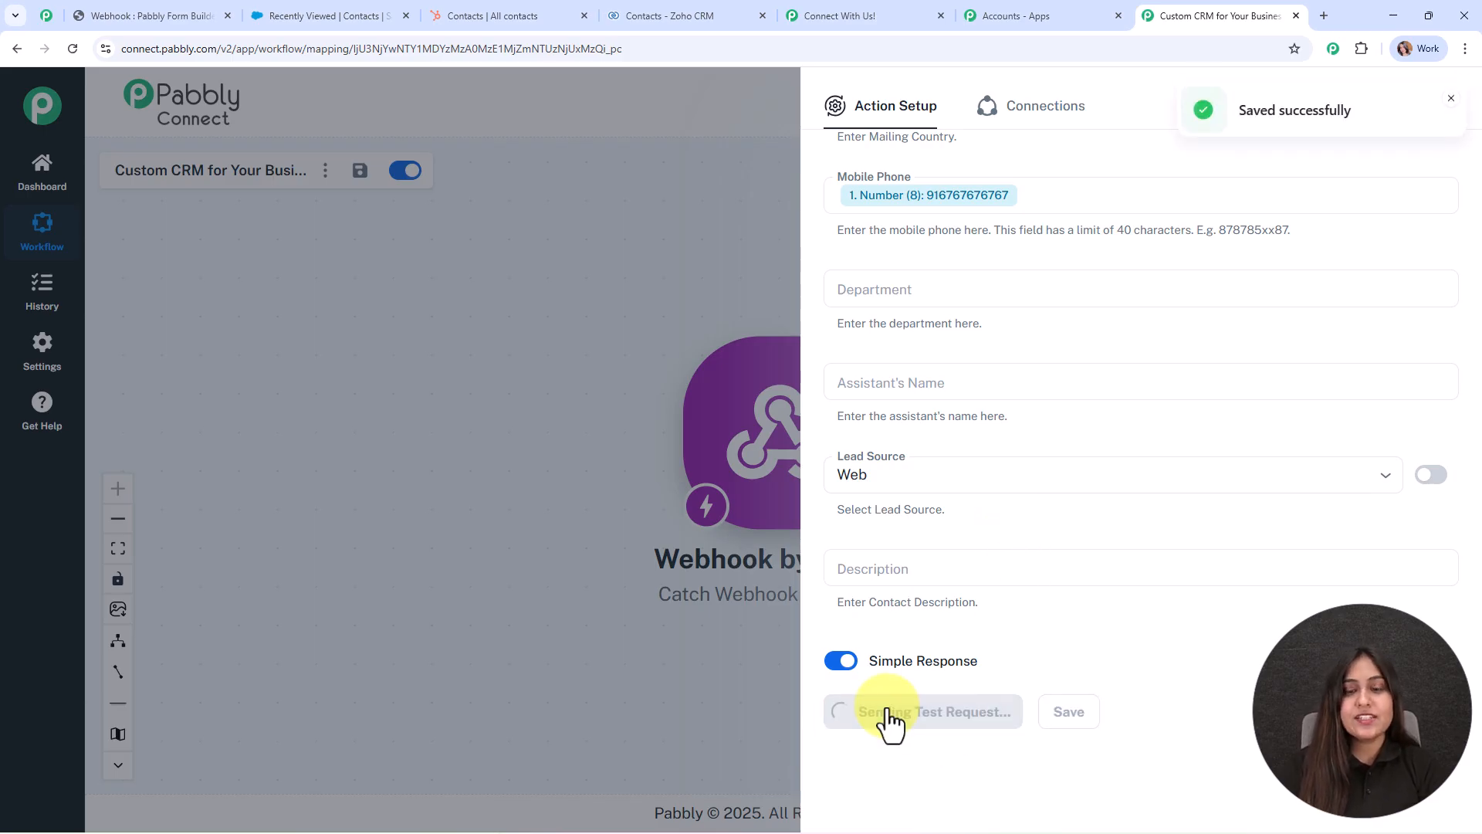
Check the successful test response, then rearrange the webhook and Salesforce nodes on the canvas.
scroll(1312, 463, "down", 3)
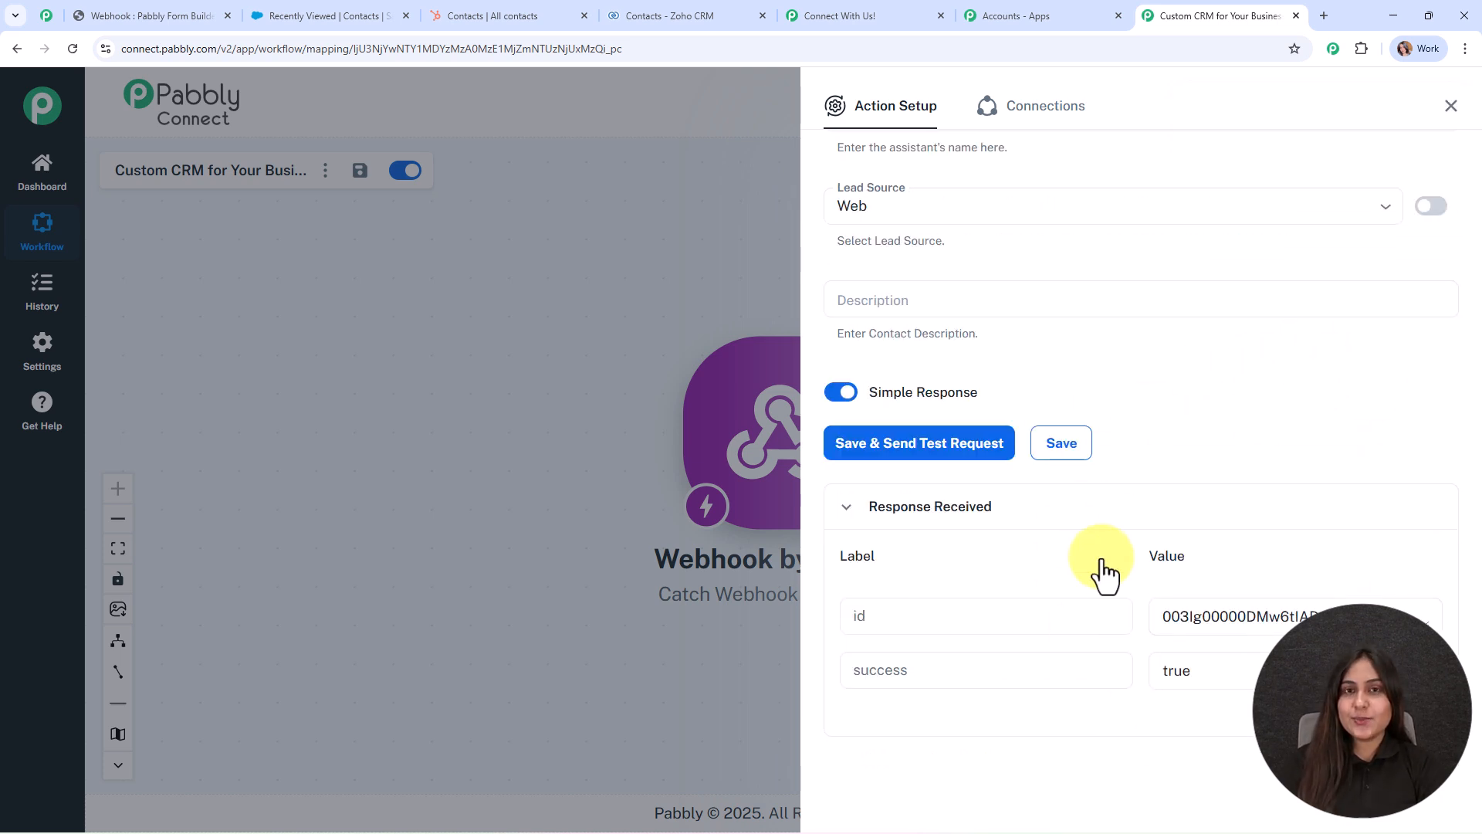
left_click(1450, 109)
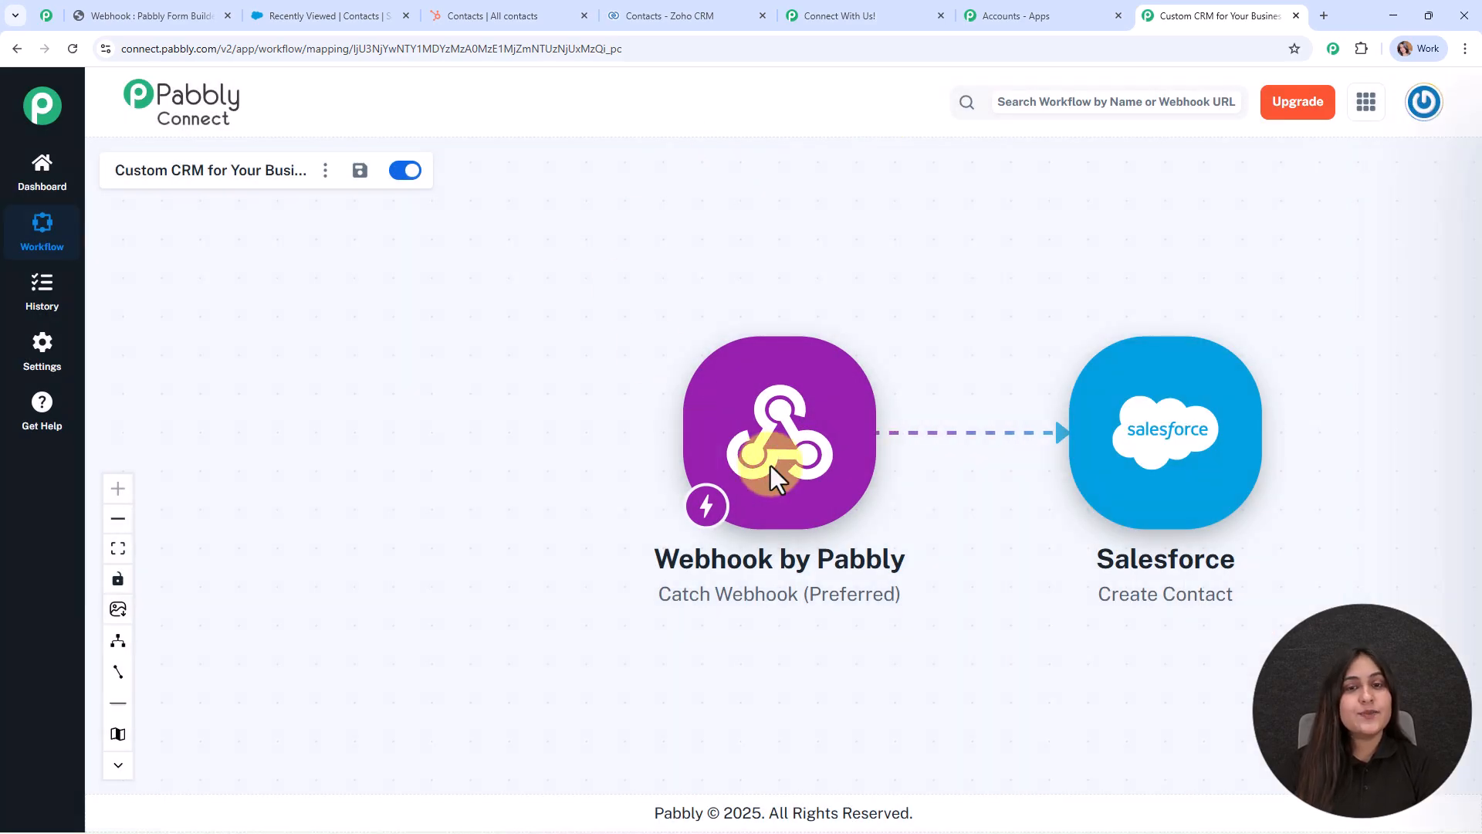
left_click_drag(775, 386, 367, 312)
left_click_drag(1164, 432, 841, 534)
left_click(334, 12)
Reload the Salesforce contacts list to confirm the test lead, then return to Pabbly Connect.
left_click(74, 47)
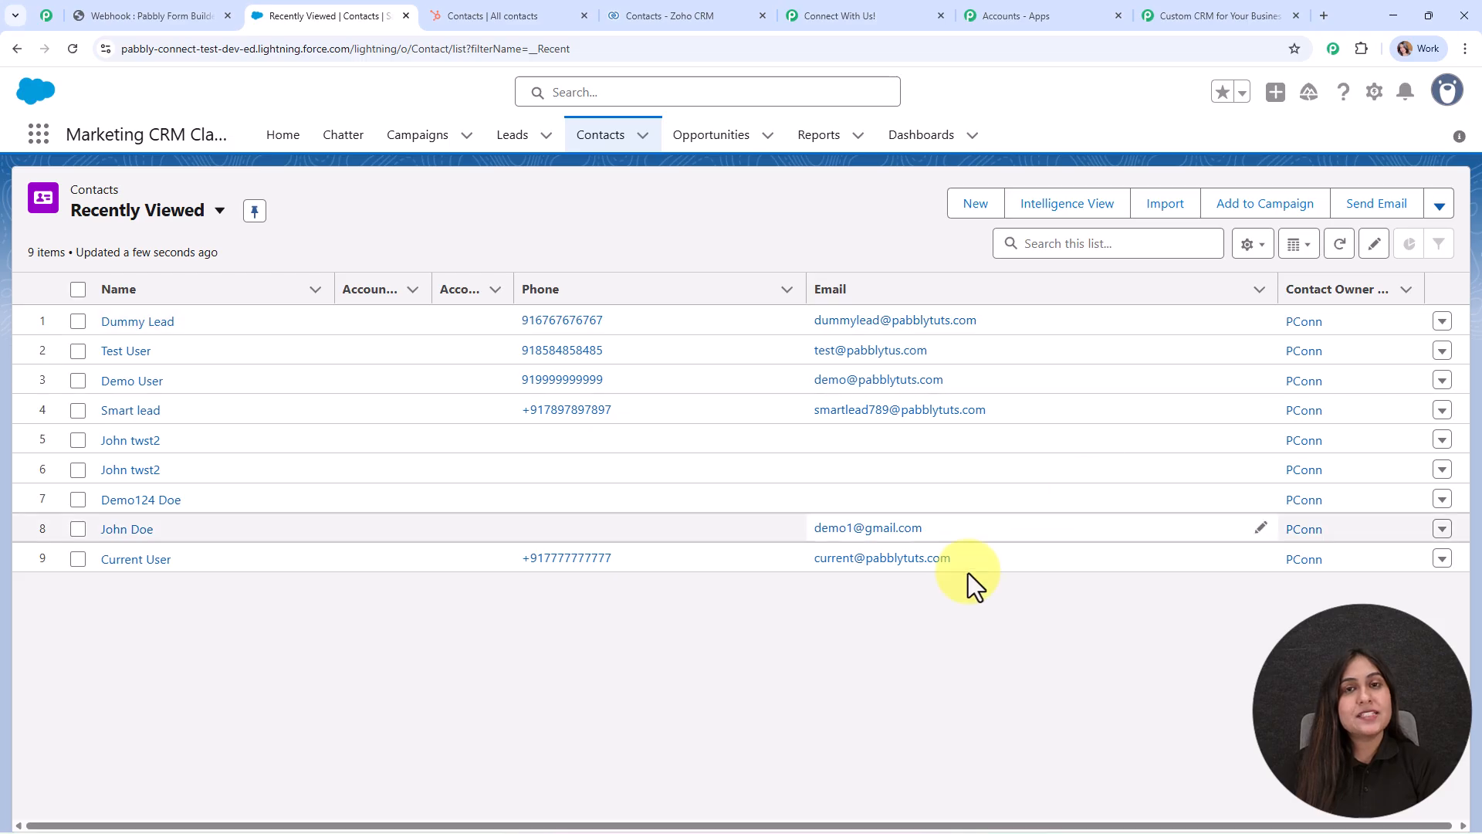
left_click(1249, 15)
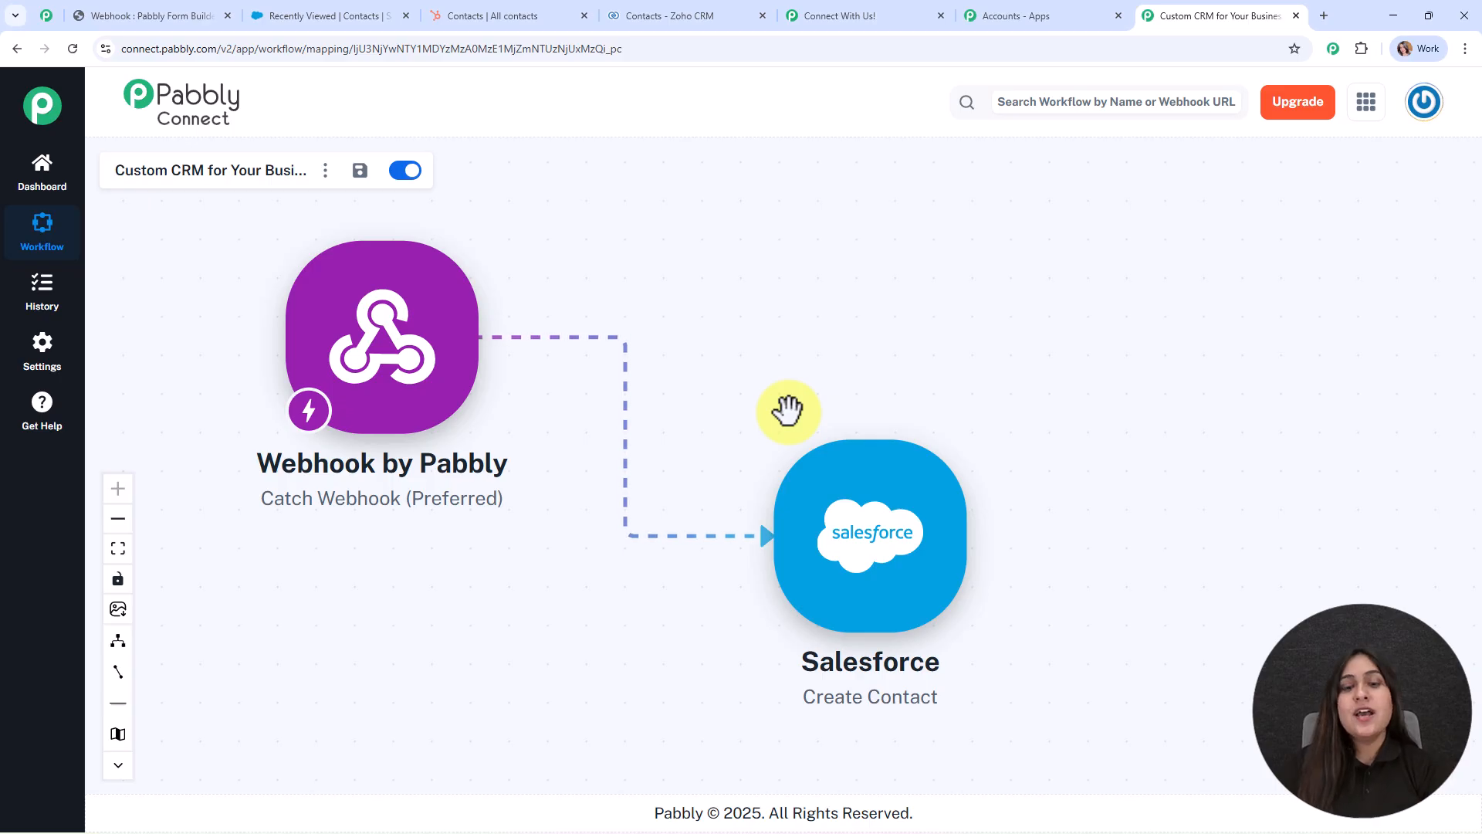
Add a HubSpot CRM action with the Create a Contact event after Salesforce.
left_click(986, 536)
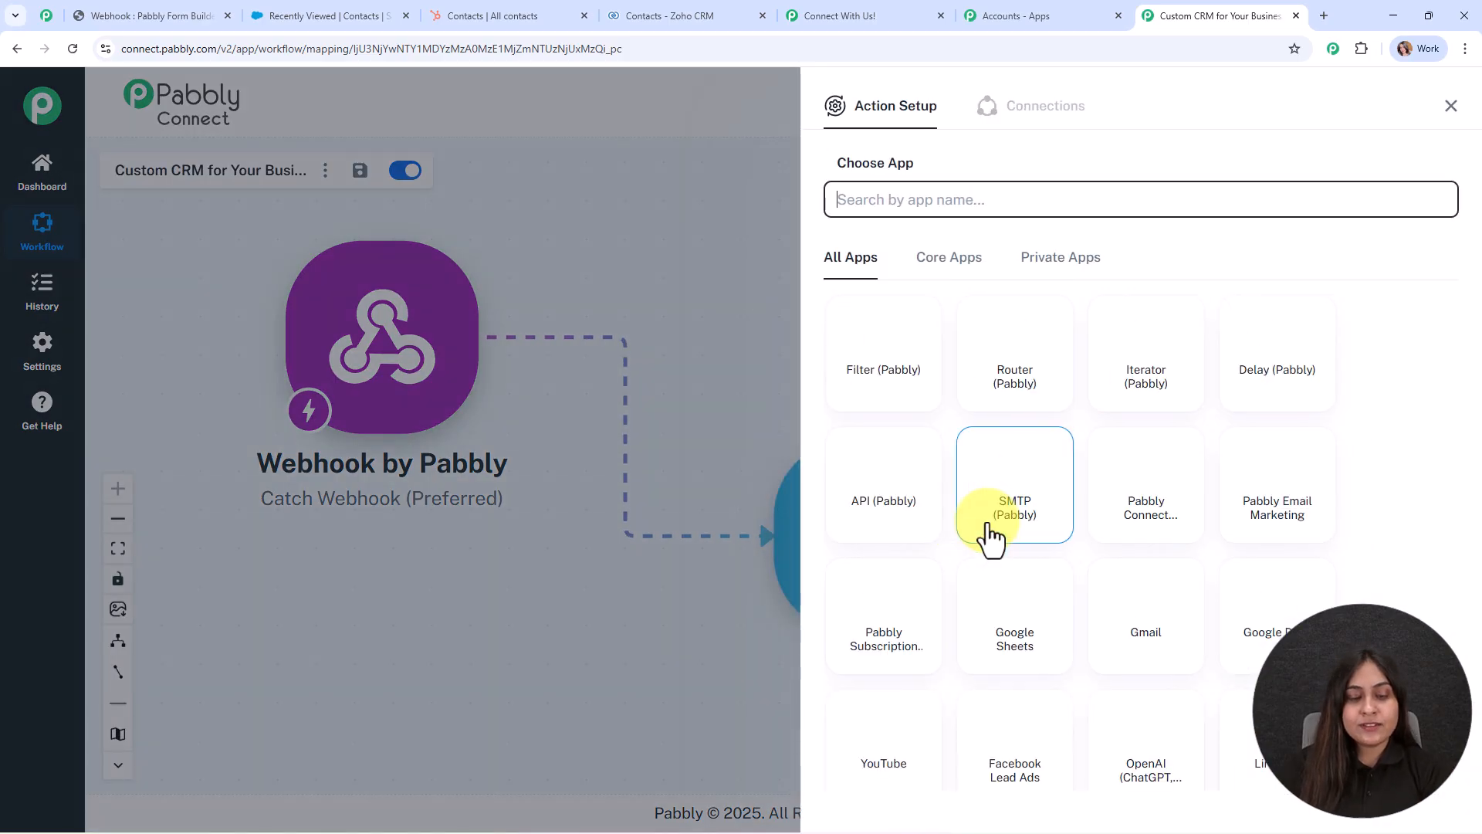
type("hub")
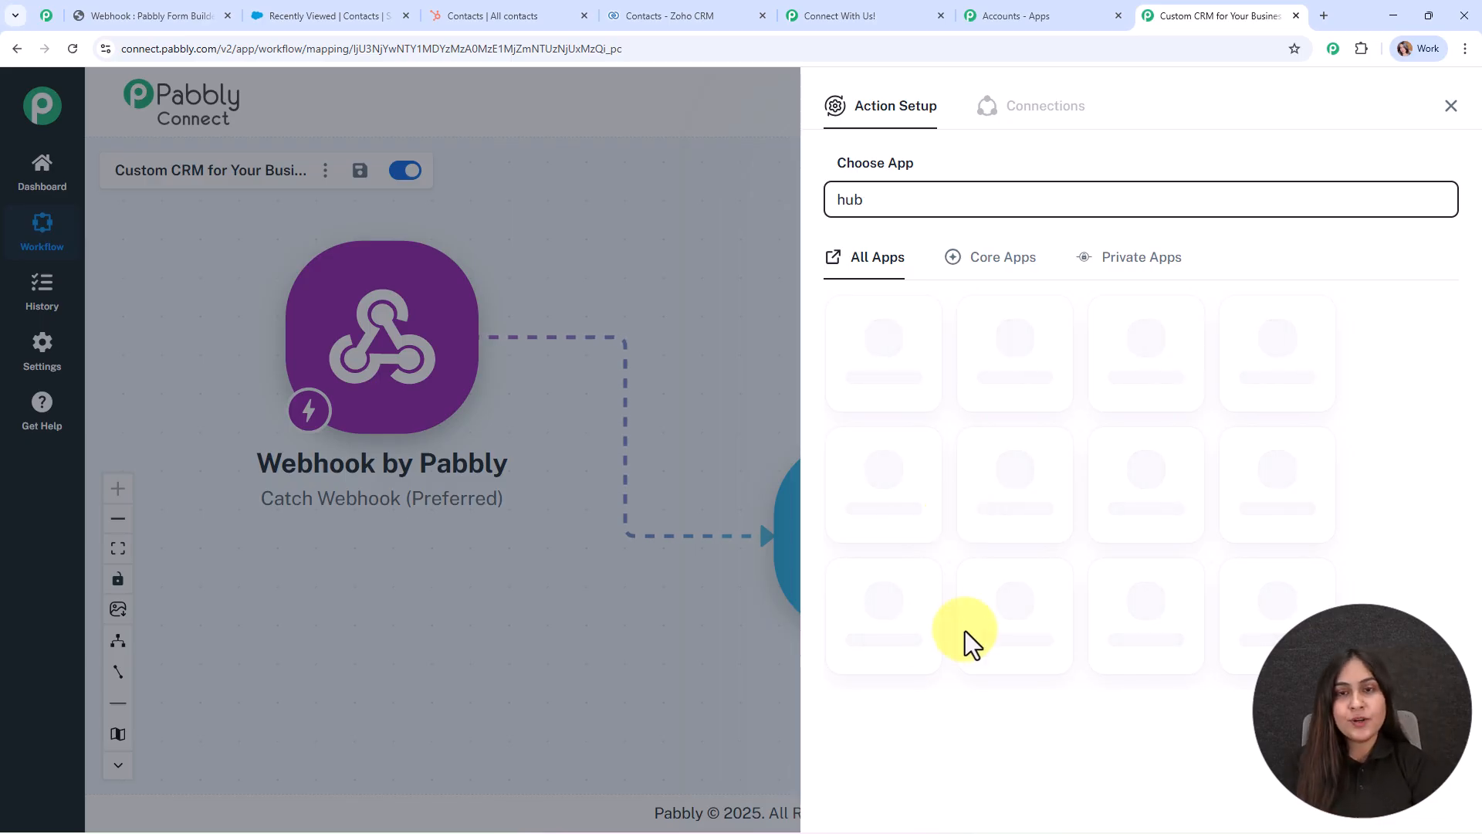
left_click(884, 616)
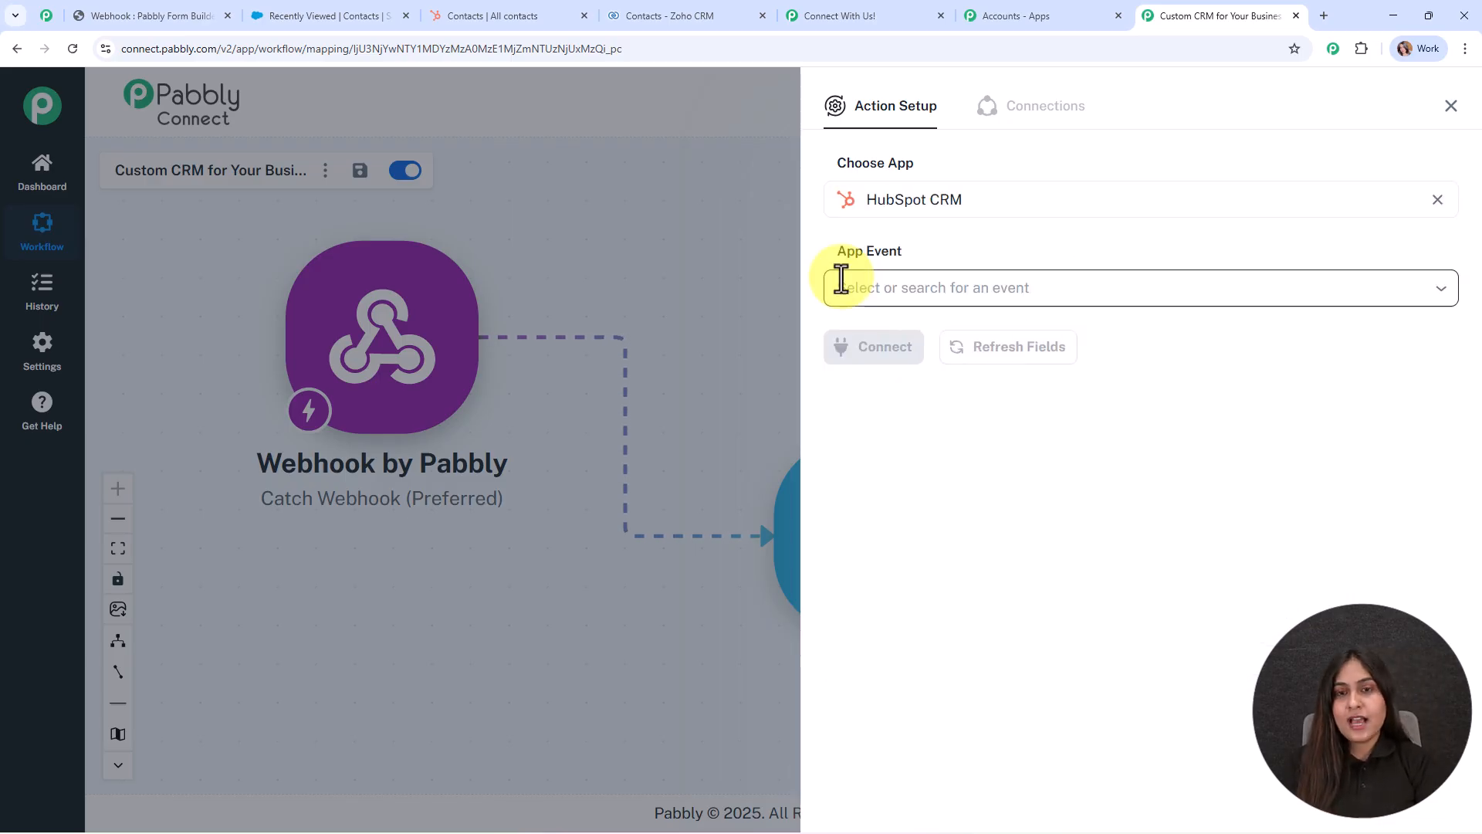
left_click(919, 297)
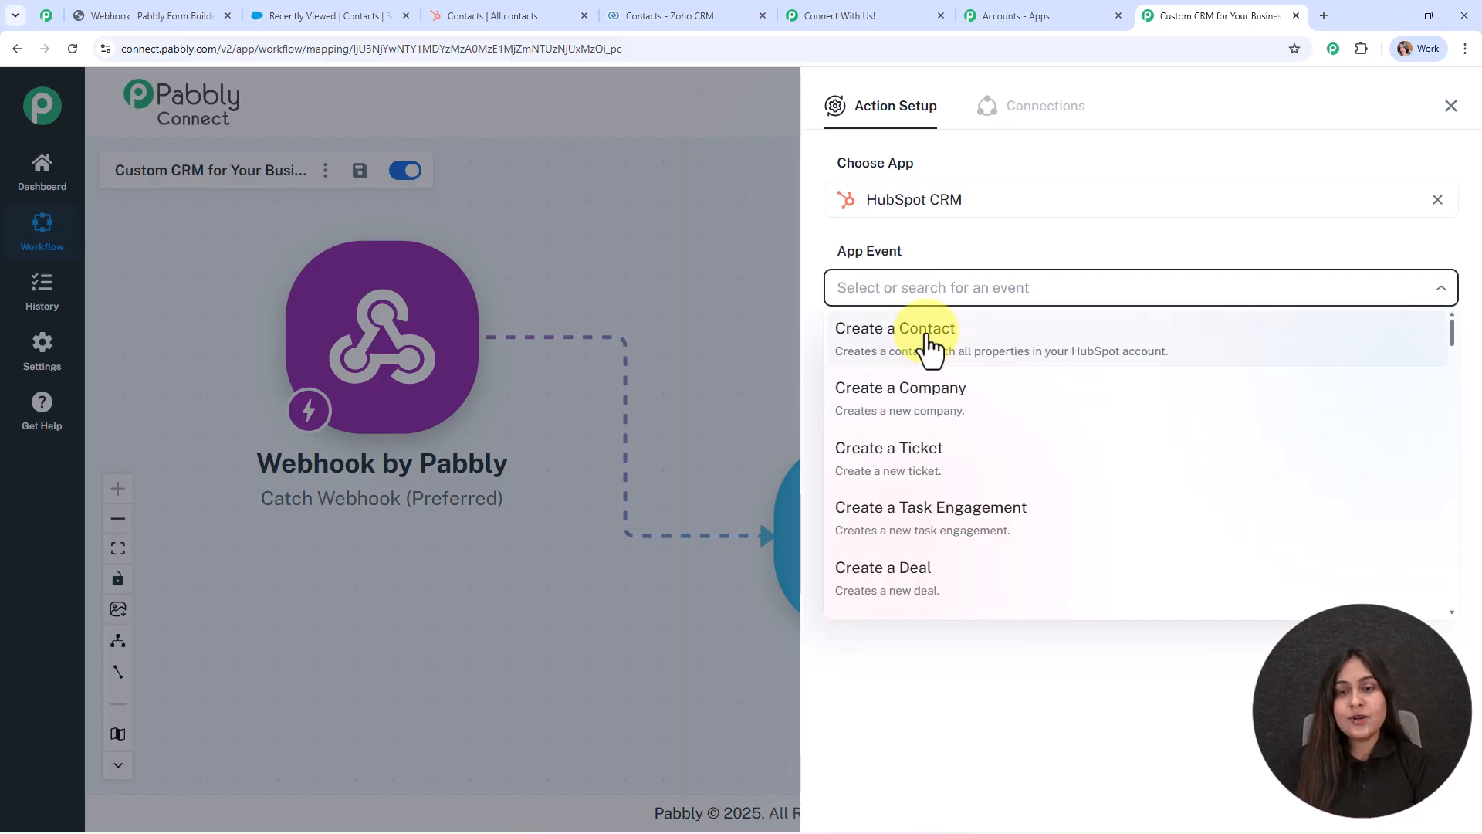
left_click(923, 351)
left_click(878, 352)
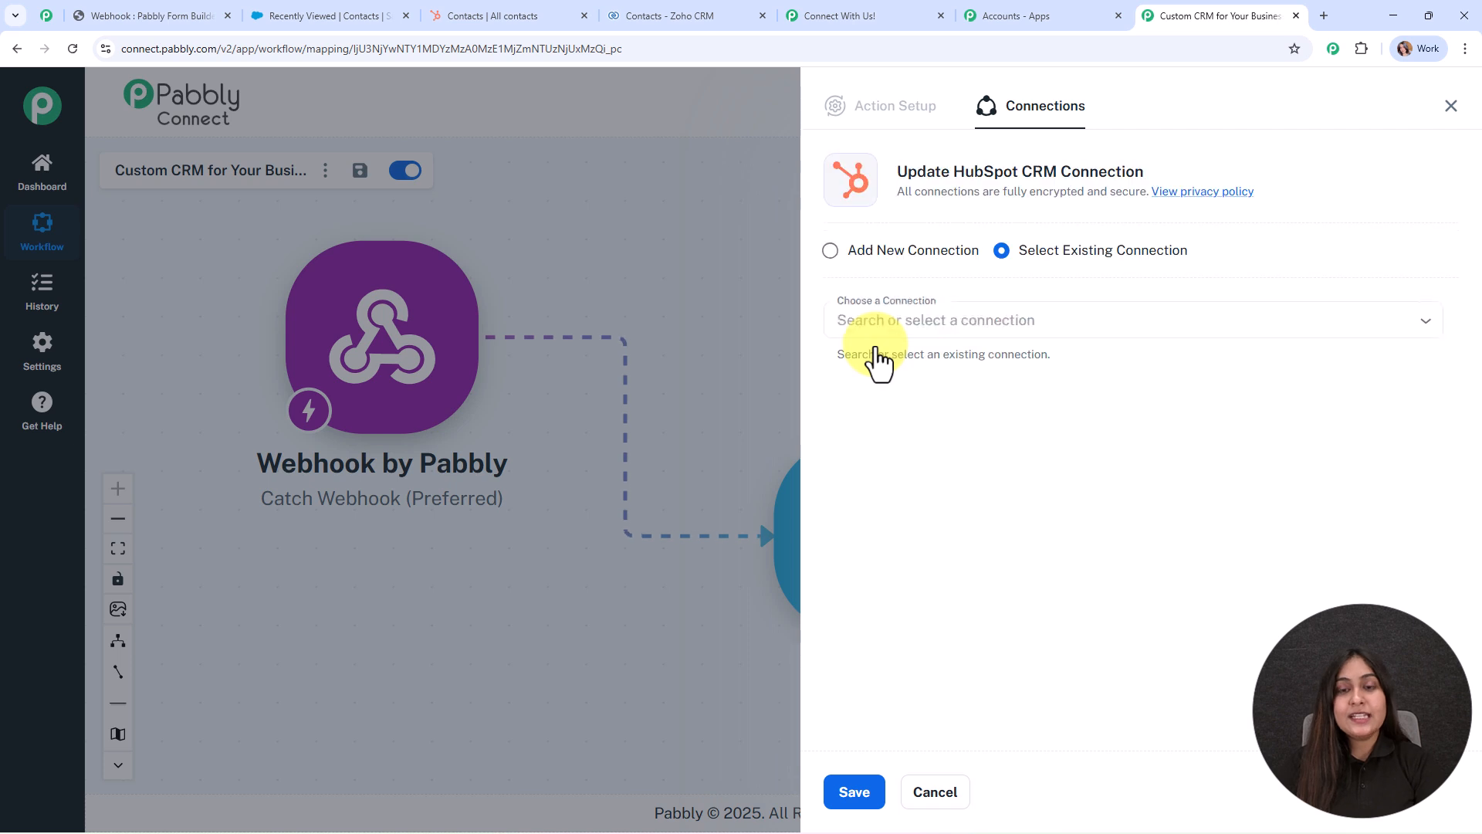
Add a new HubSpot CRM connection and authorise the chosen HubSpot account.
left_click(867, 252)
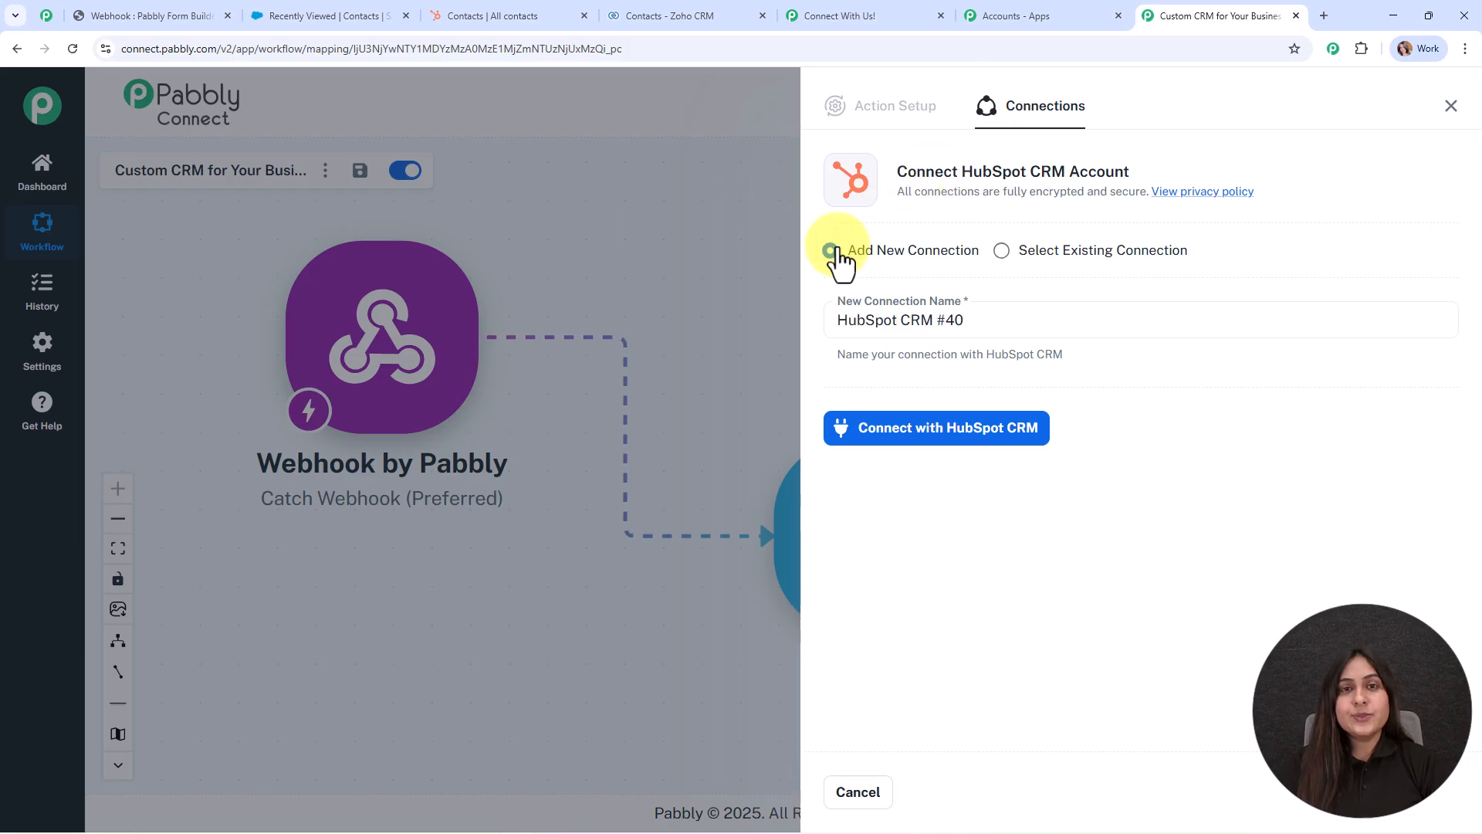
left_click(994, 439)
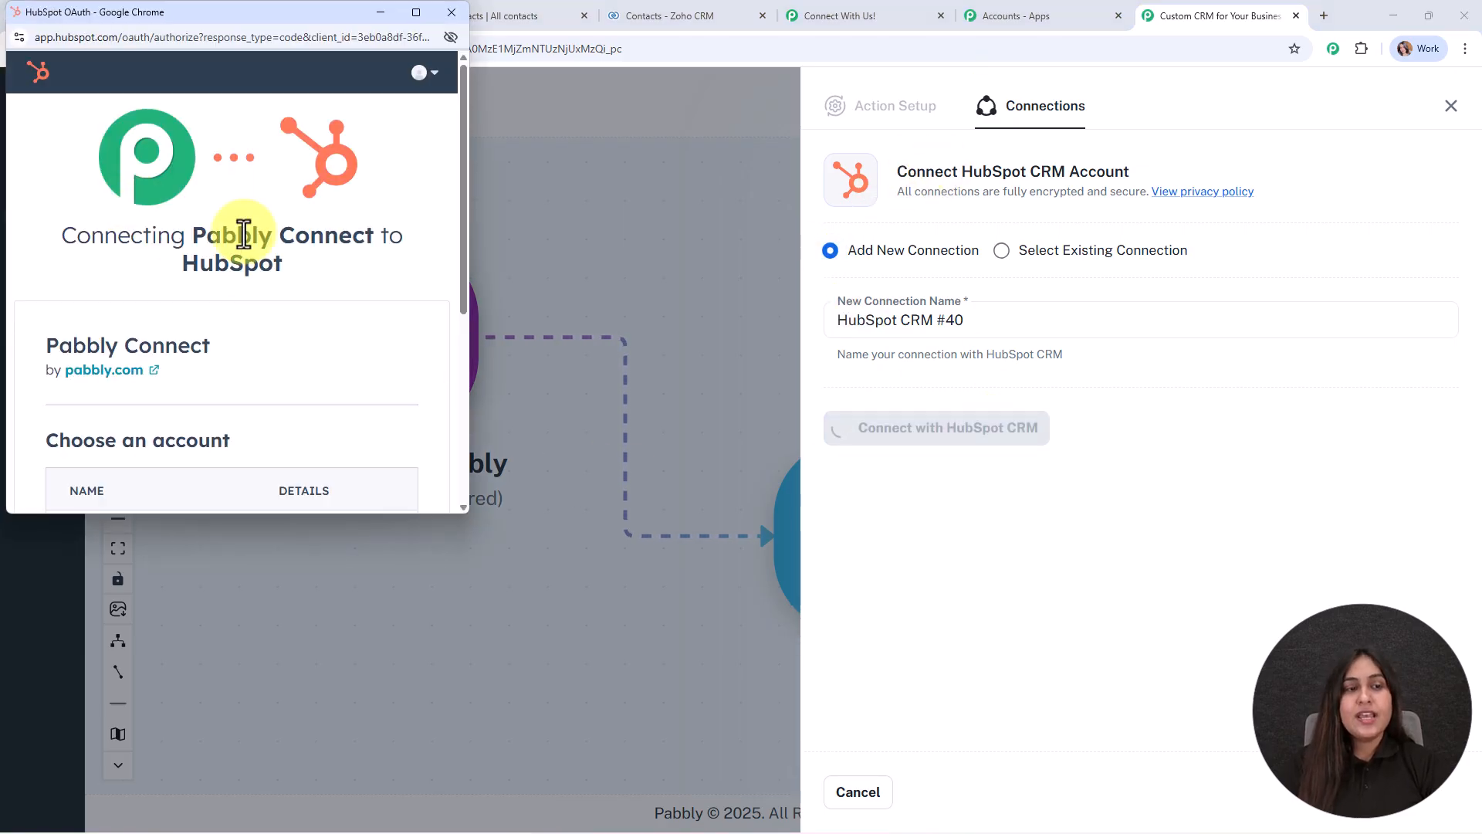
scroll(340, 313, "down", 4)
left_click(94, 352)
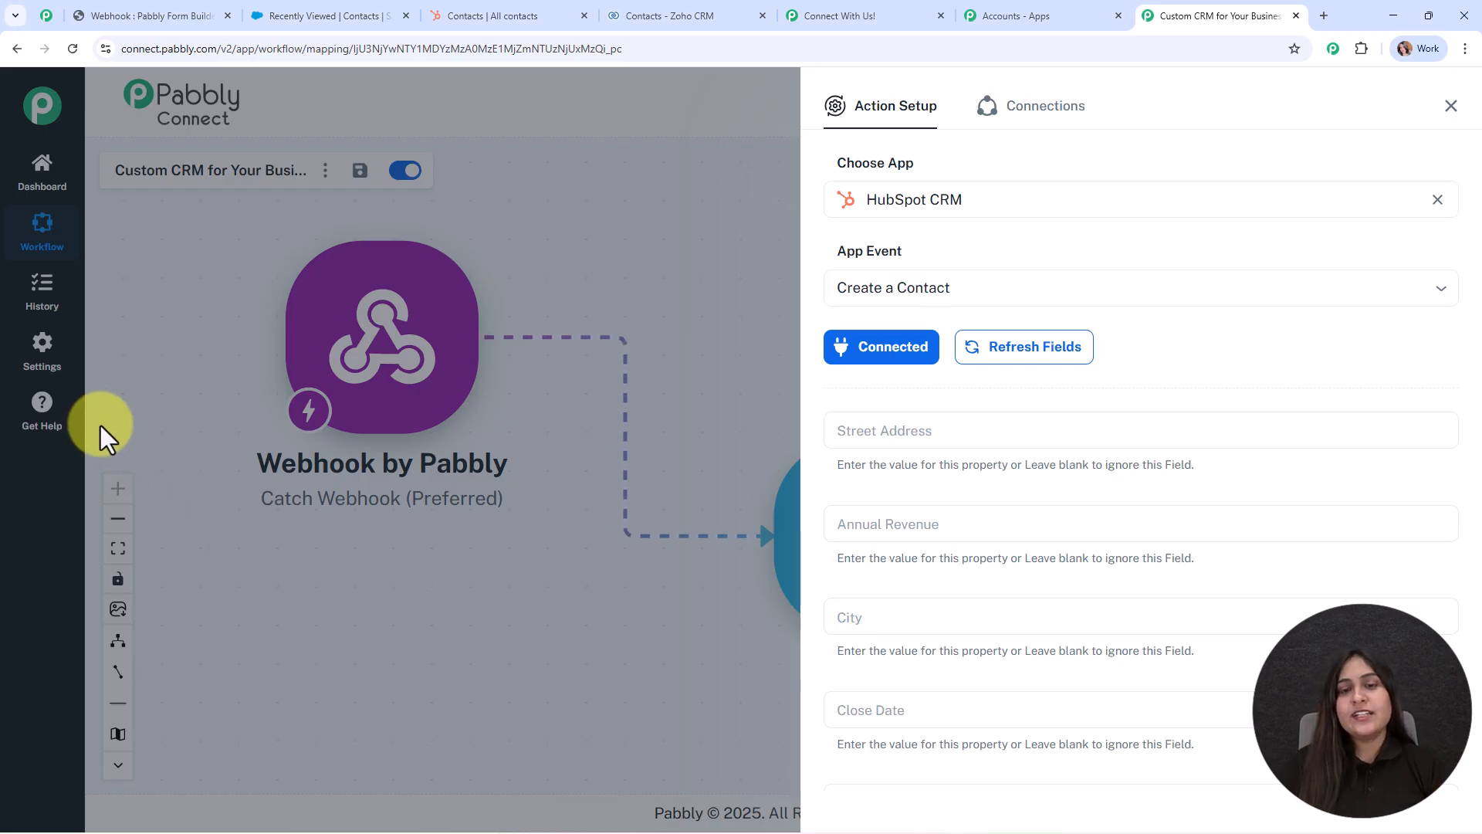
Map the webhook's email into HubSpot's Email field and set up the First Name mapping.
scroll(1296, 347, "down", 1)
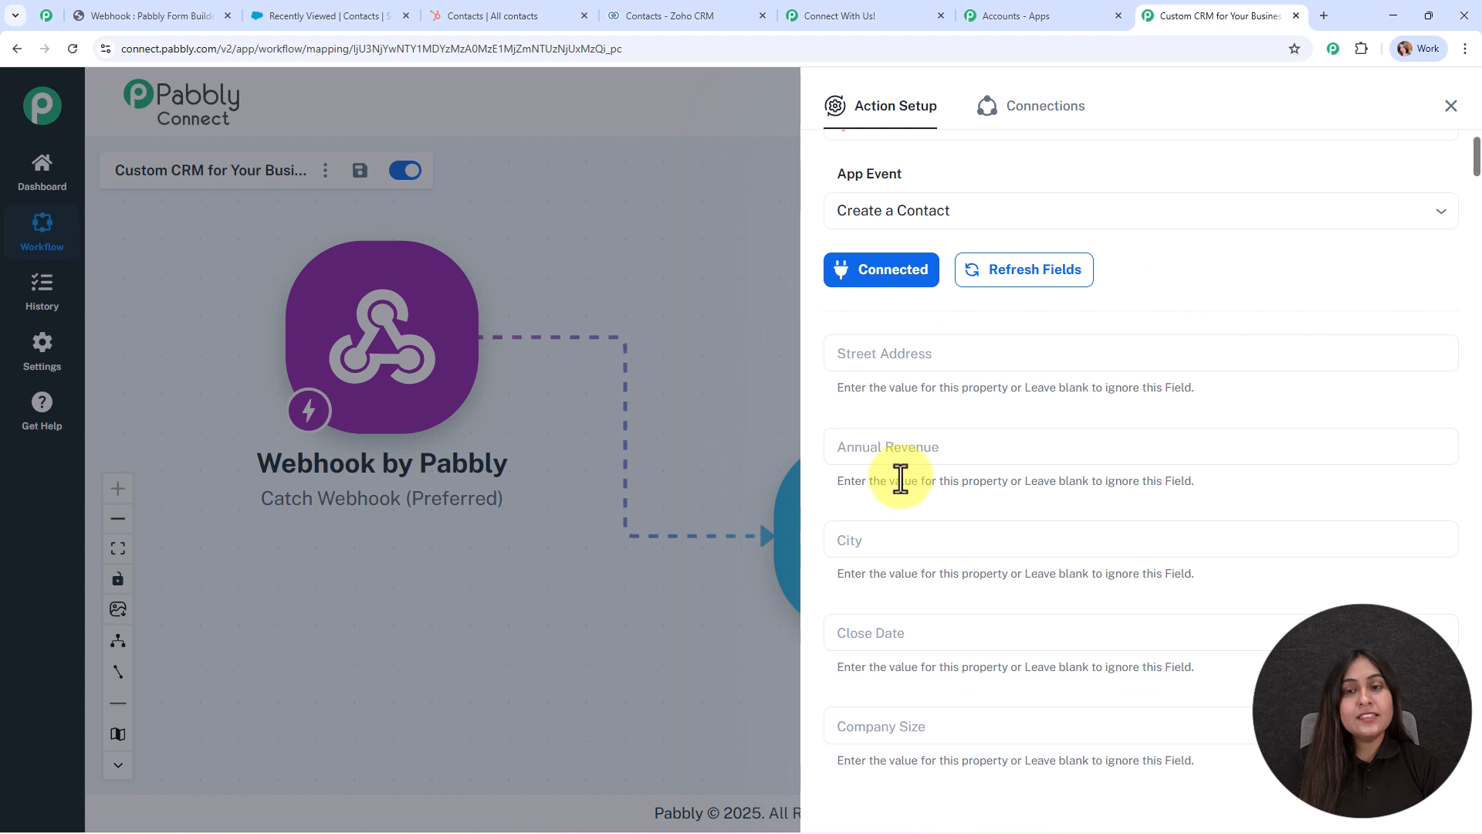
scroll(1129, 383, "down", 4)
scroll(1129, 383, "down", 8)
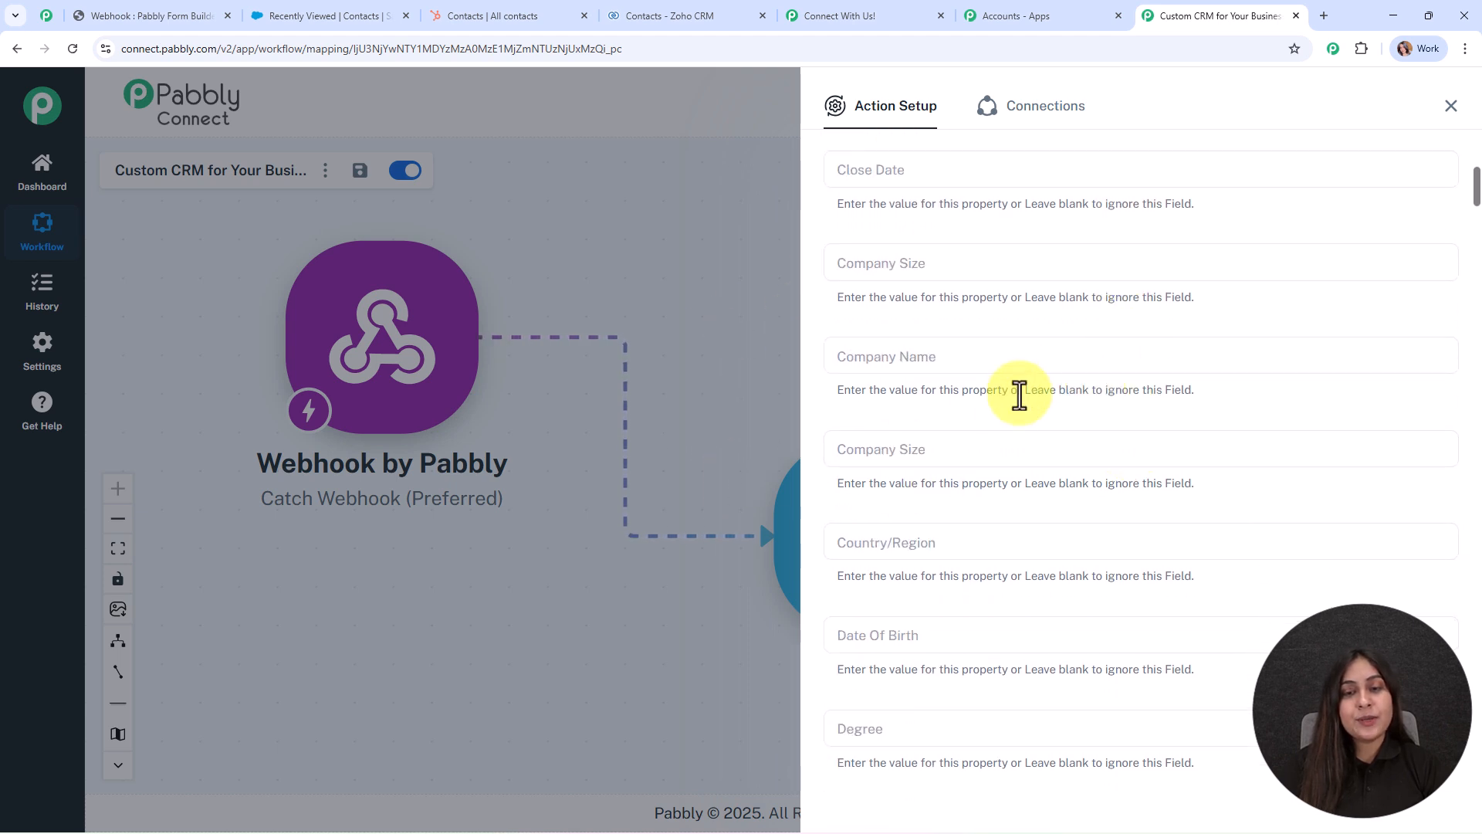
scroll(1019, 439, "down", 1)
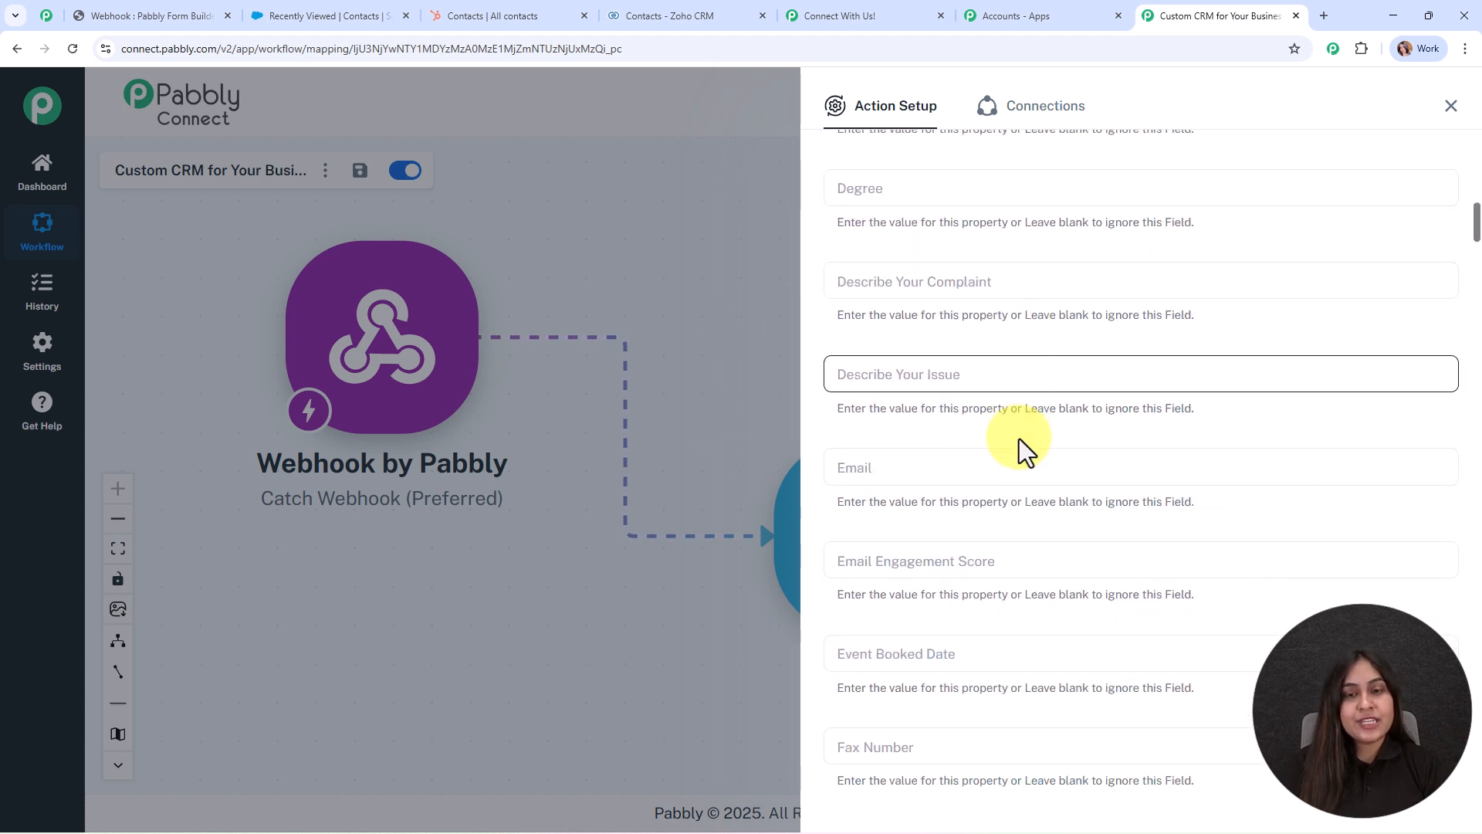
left_click(929, 465)
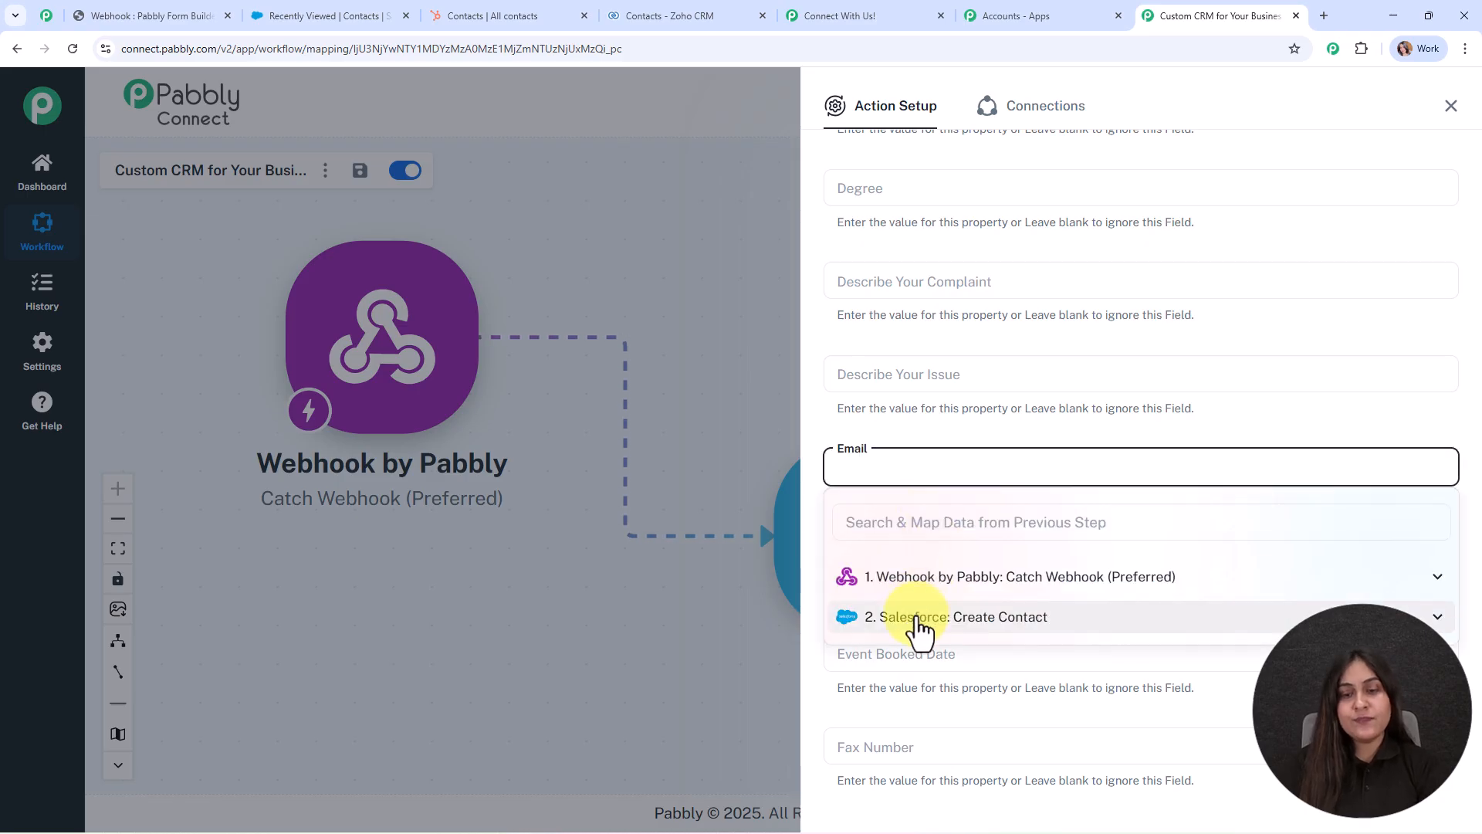
left_click(919, 580)
scroll(965, 653, "down", 2)
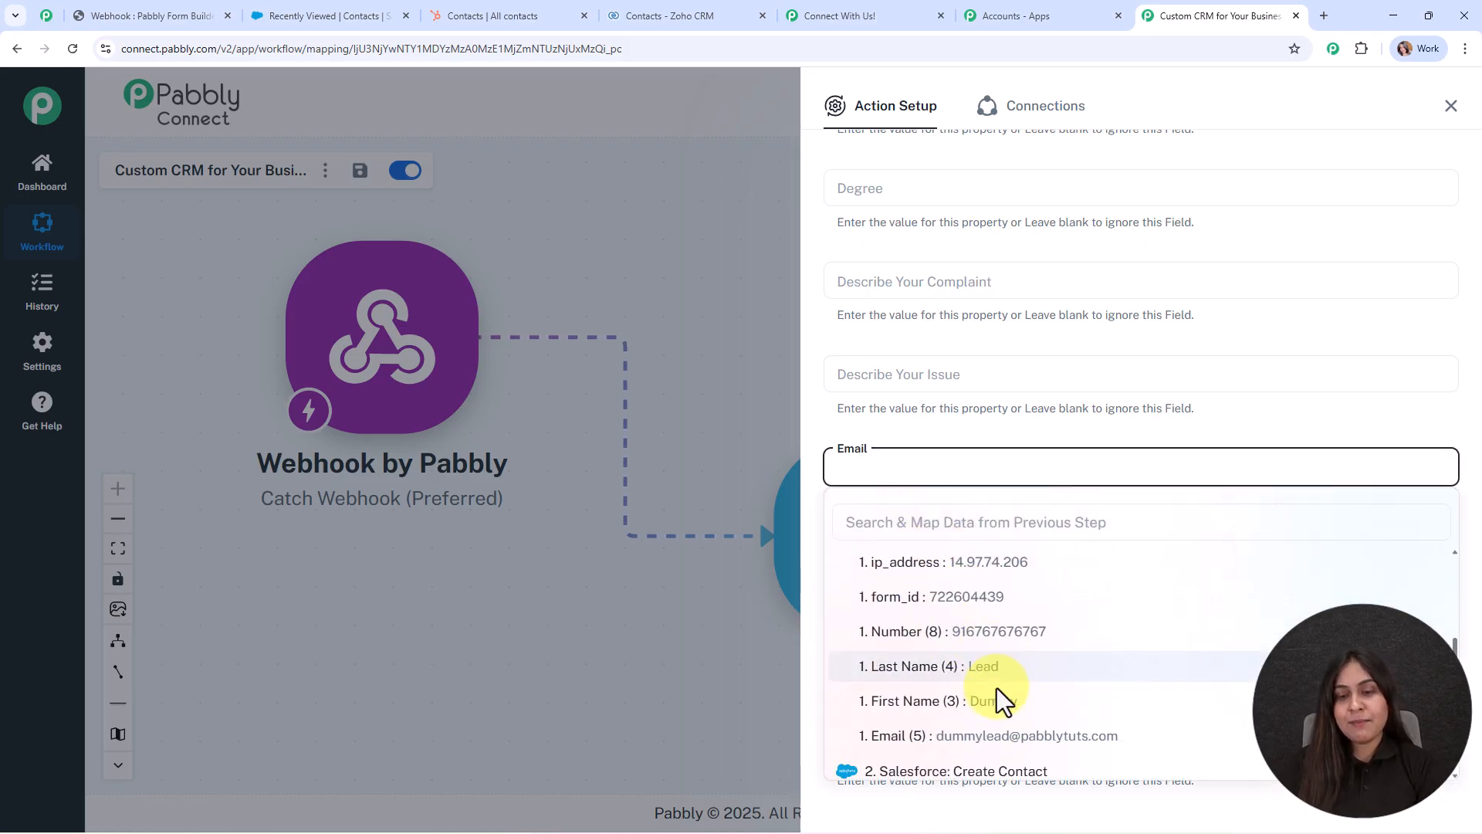
left_click(995, 745)
scroll(1048, 420, "down", 7)
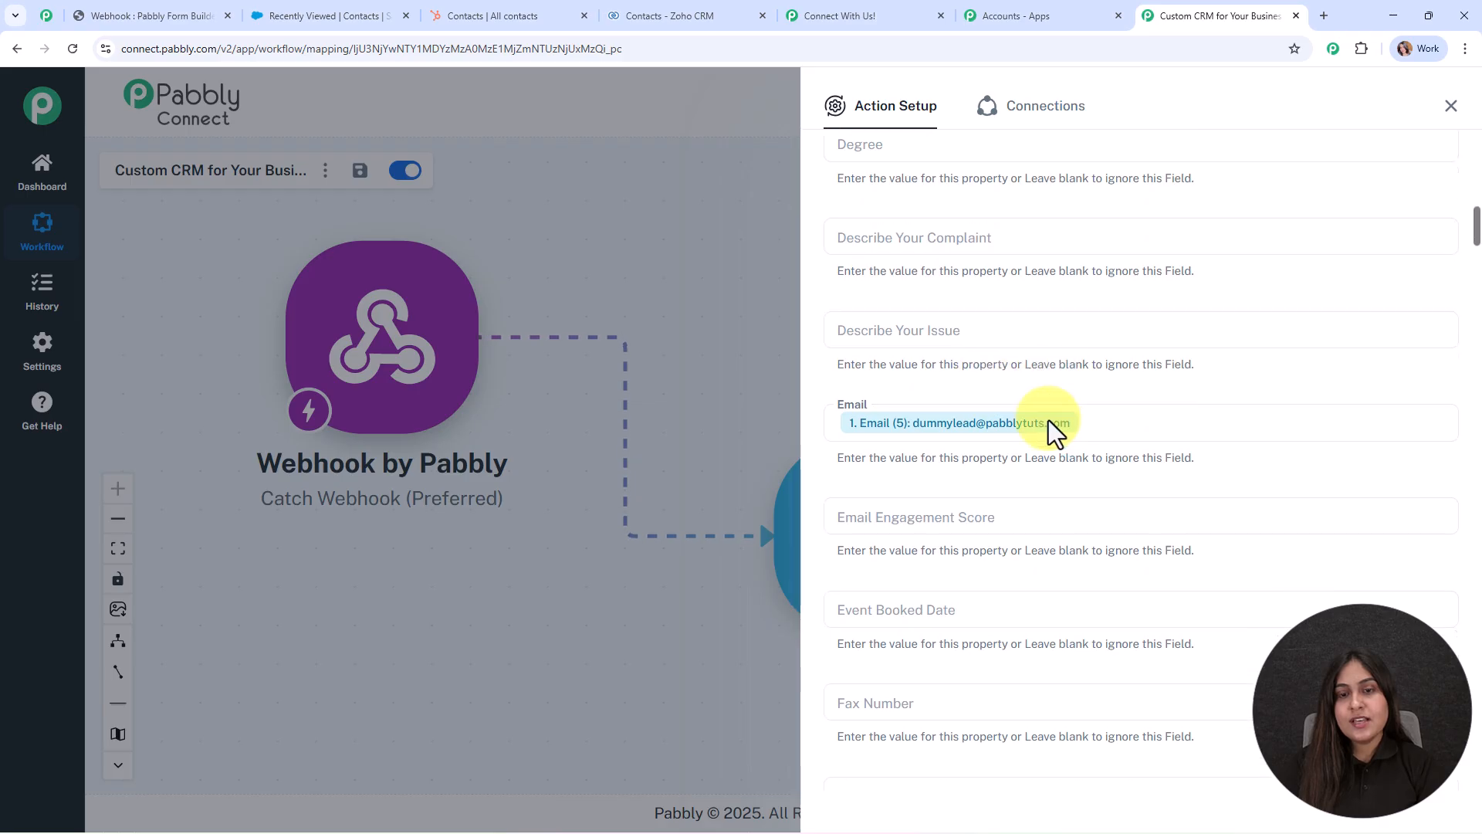
left_click(887, 395)
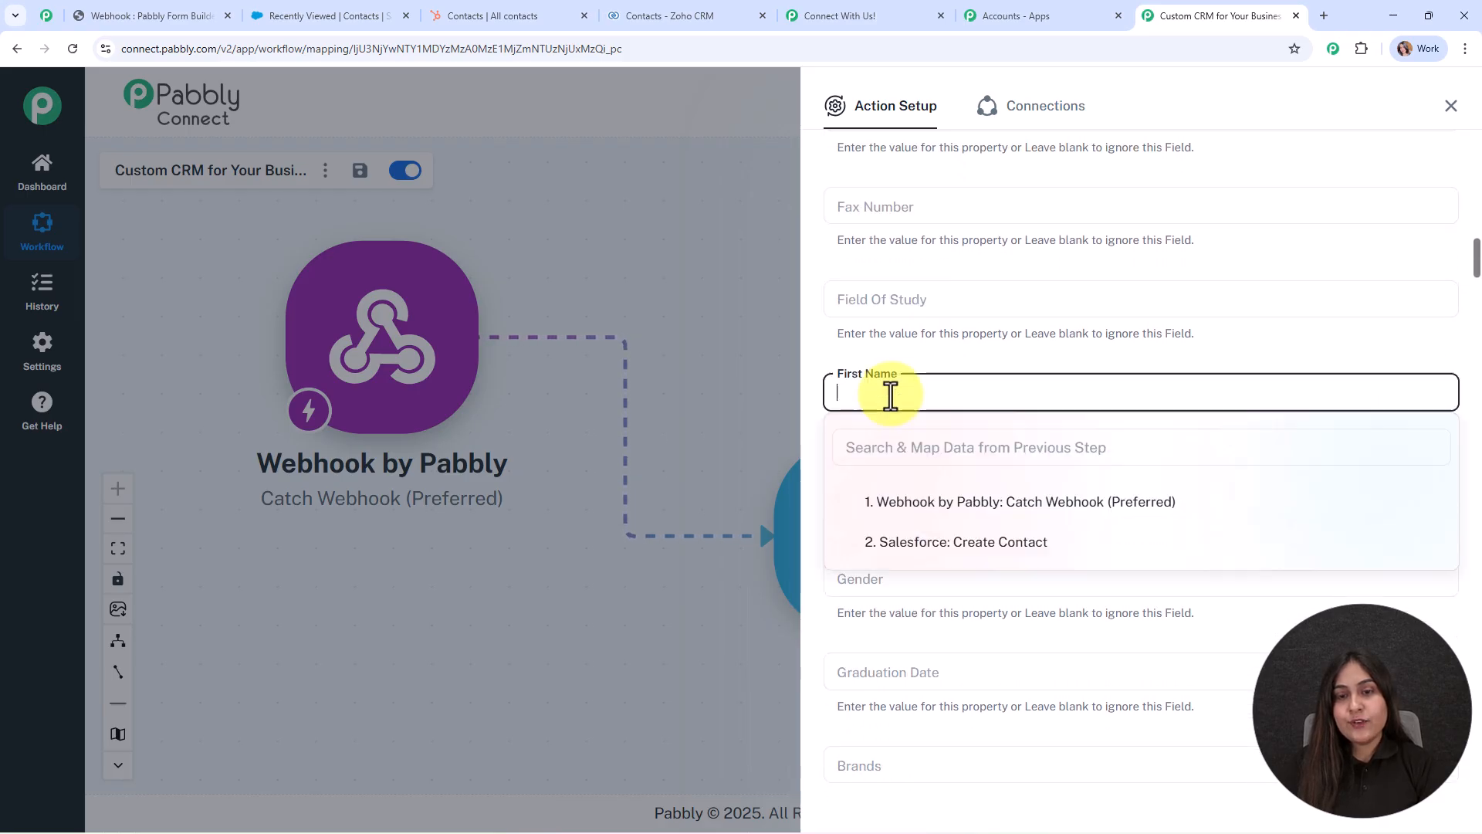
left_click(943, 502)
scroll(996, 656, "down", 3)
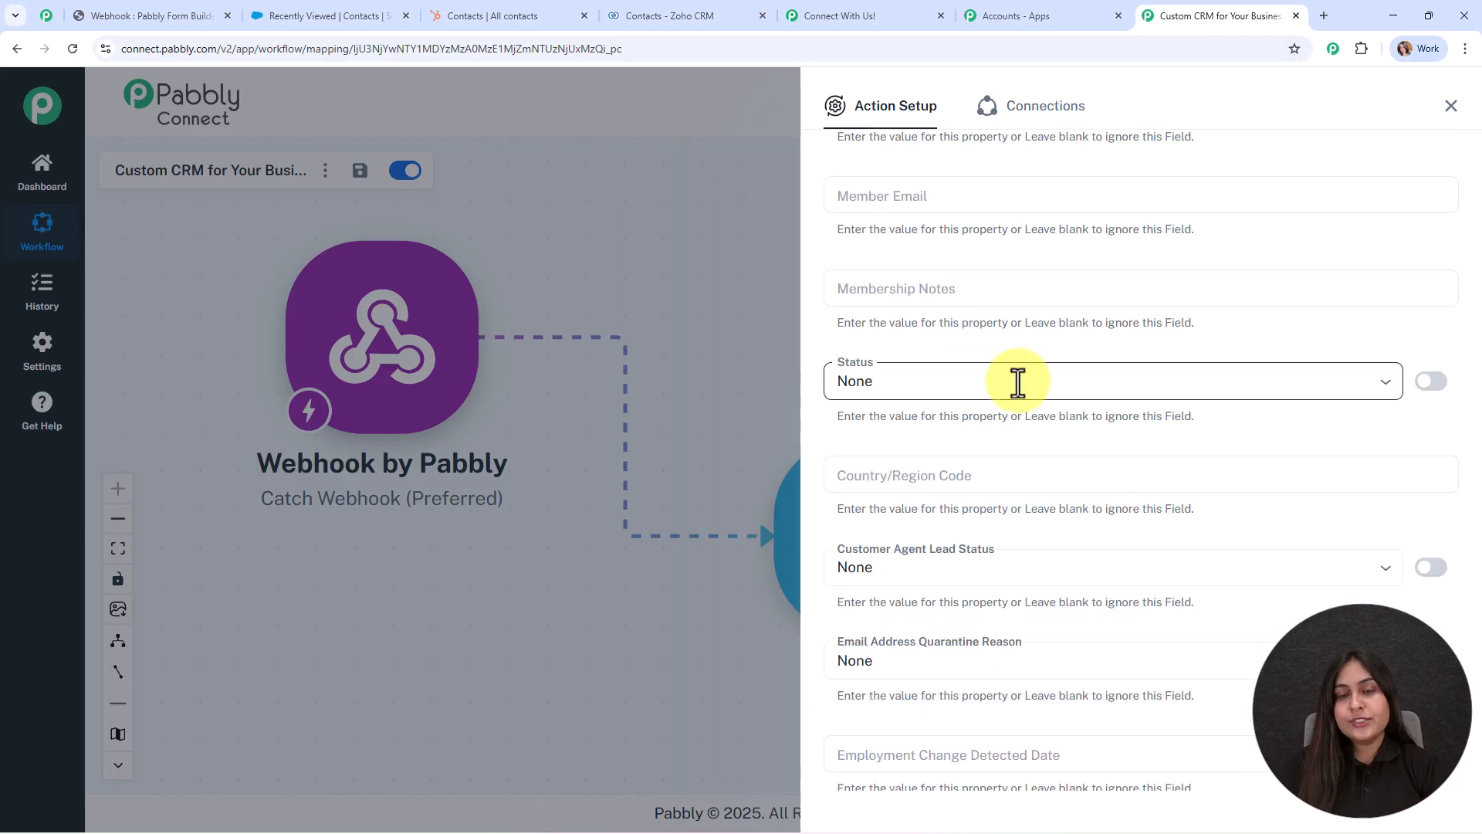
Set HubSpot contact Status to Active and Lead Status to New.
left_click(1017, 381)
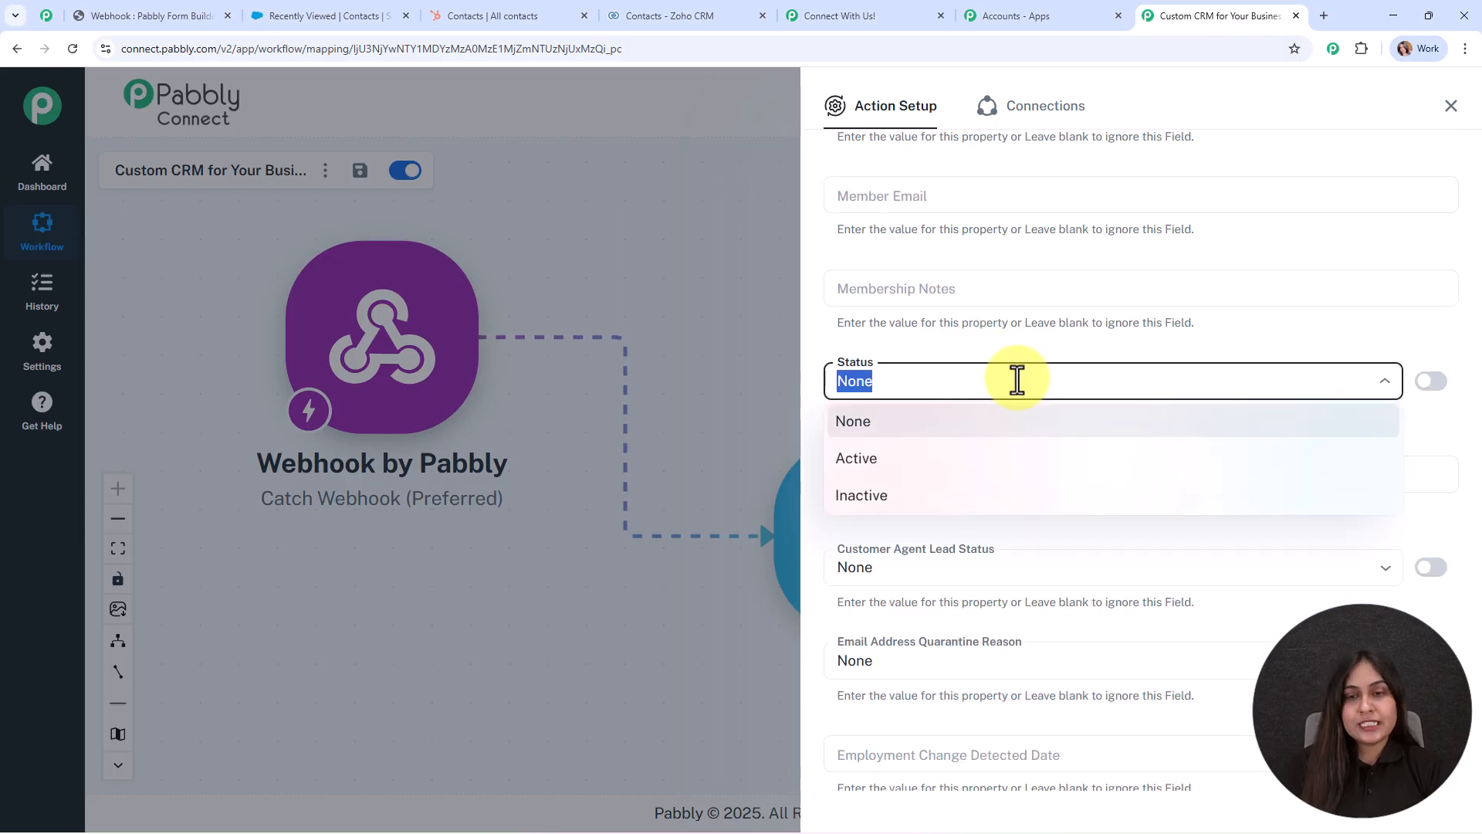
left_click(1017, 462)
scroll(1027, 502, "down", 3)
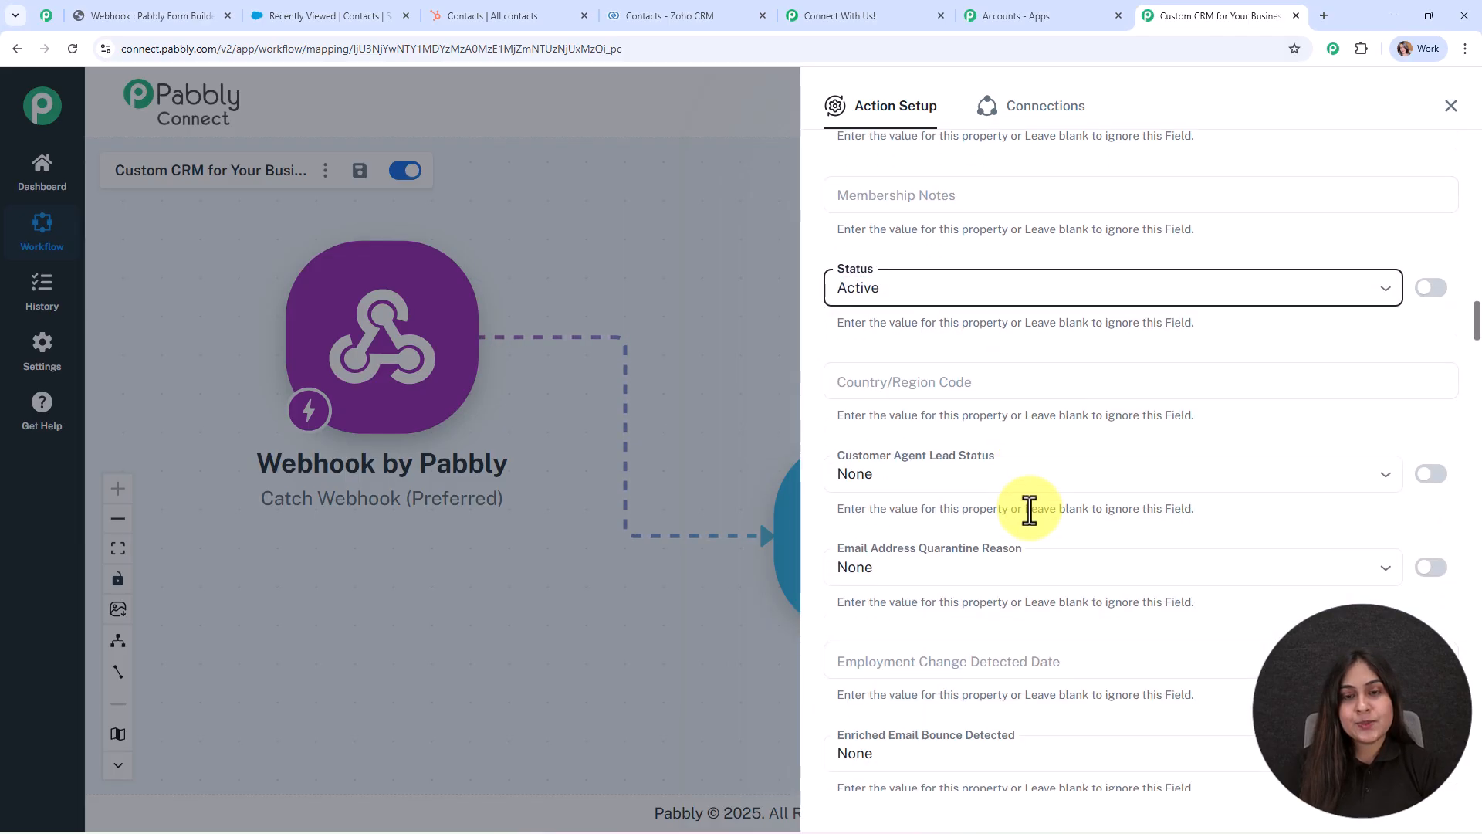
scroll(1019, 416, "down", 3)
scroll(1000, 462, "down", 5)
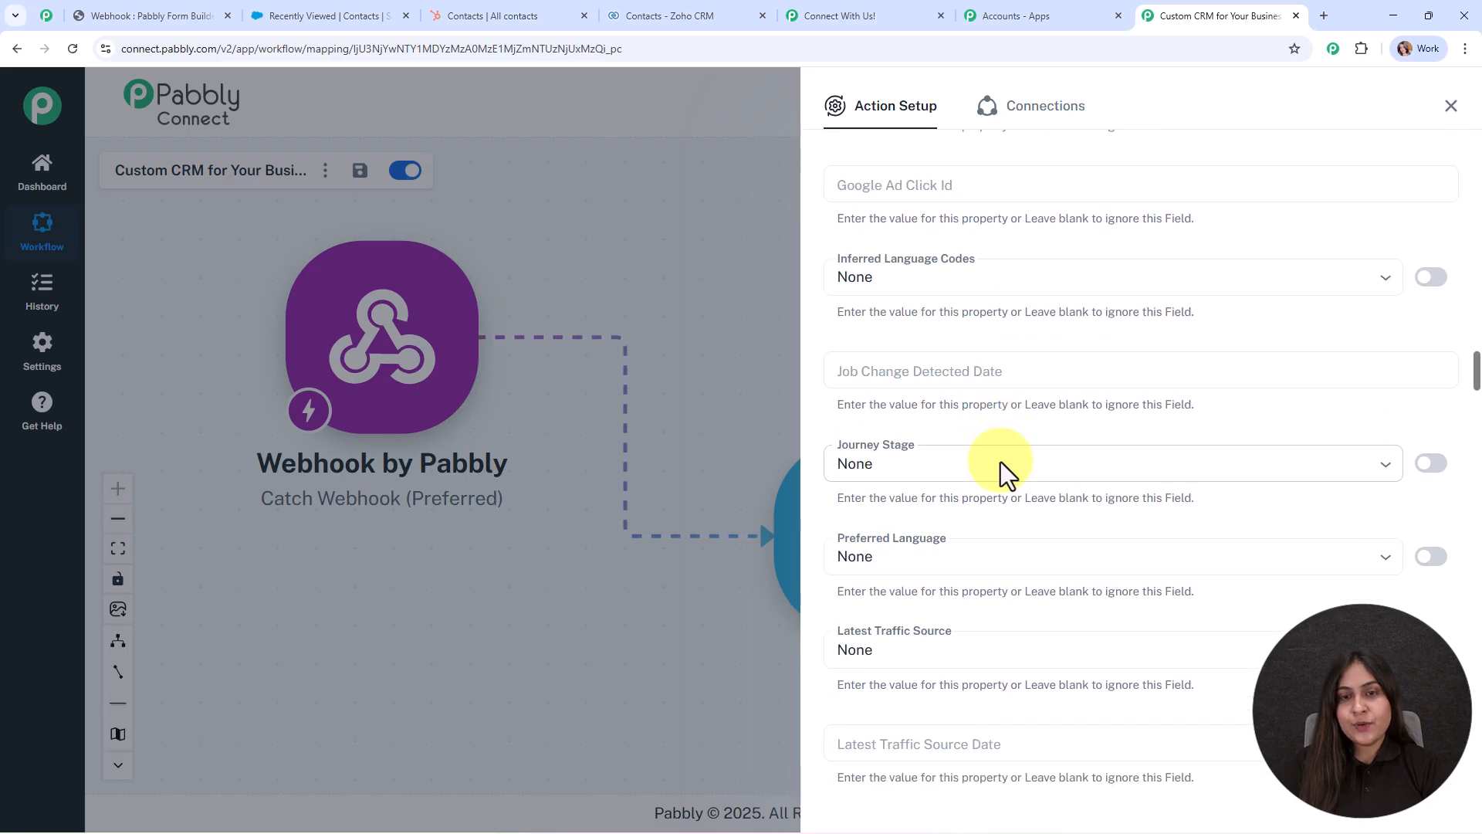
scroll(1000, 461, "down", 3)
scroll(1000, 461, "down", 3)
left_click(974, 375)
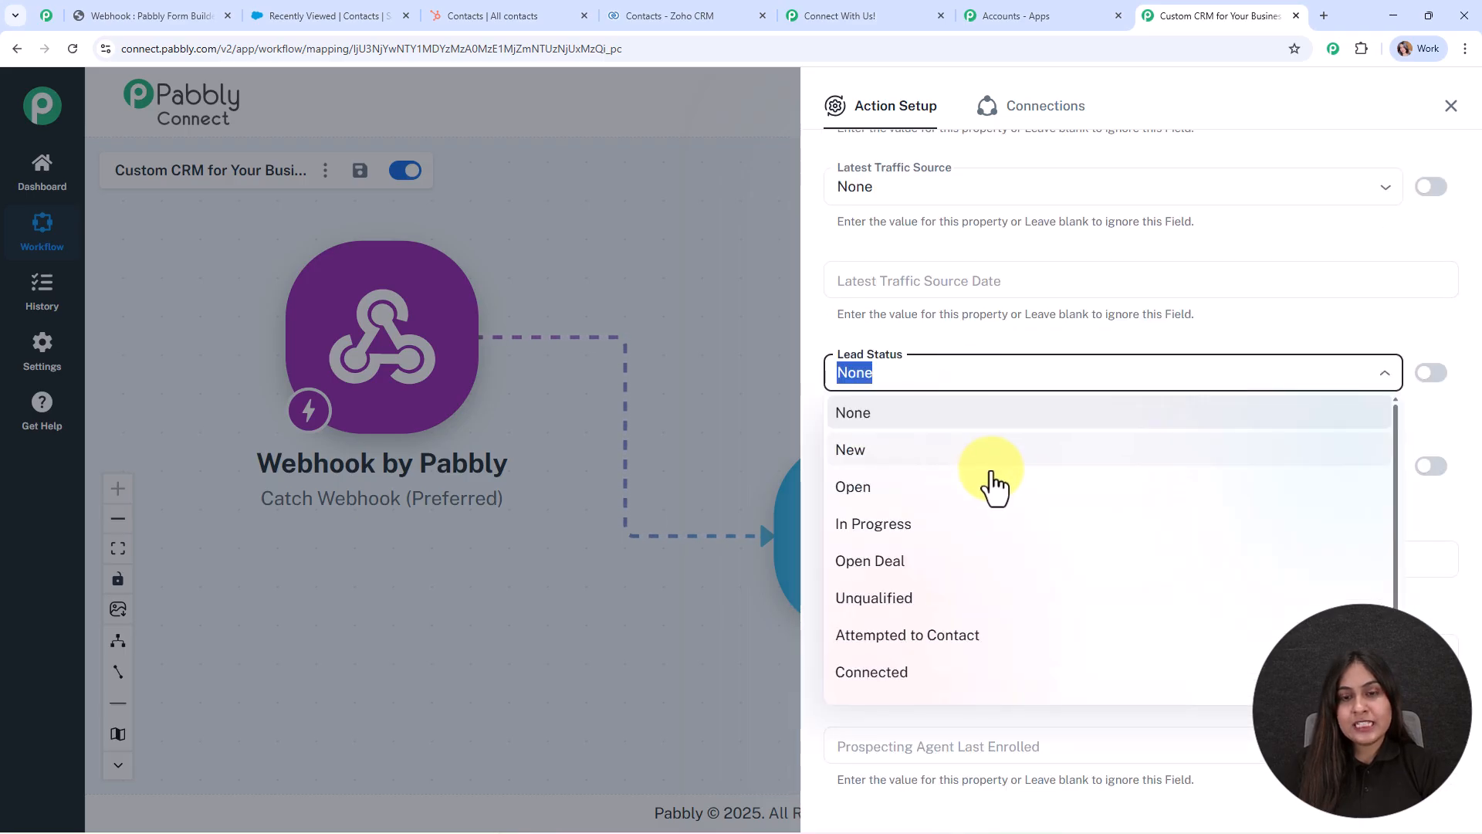
left_click(987, 461)
Map webhook fields into WhatsApp Phone Number and Last Name, and Number (8) into Mobile Phone Number.
scroll(1027, 494, "down", 8)
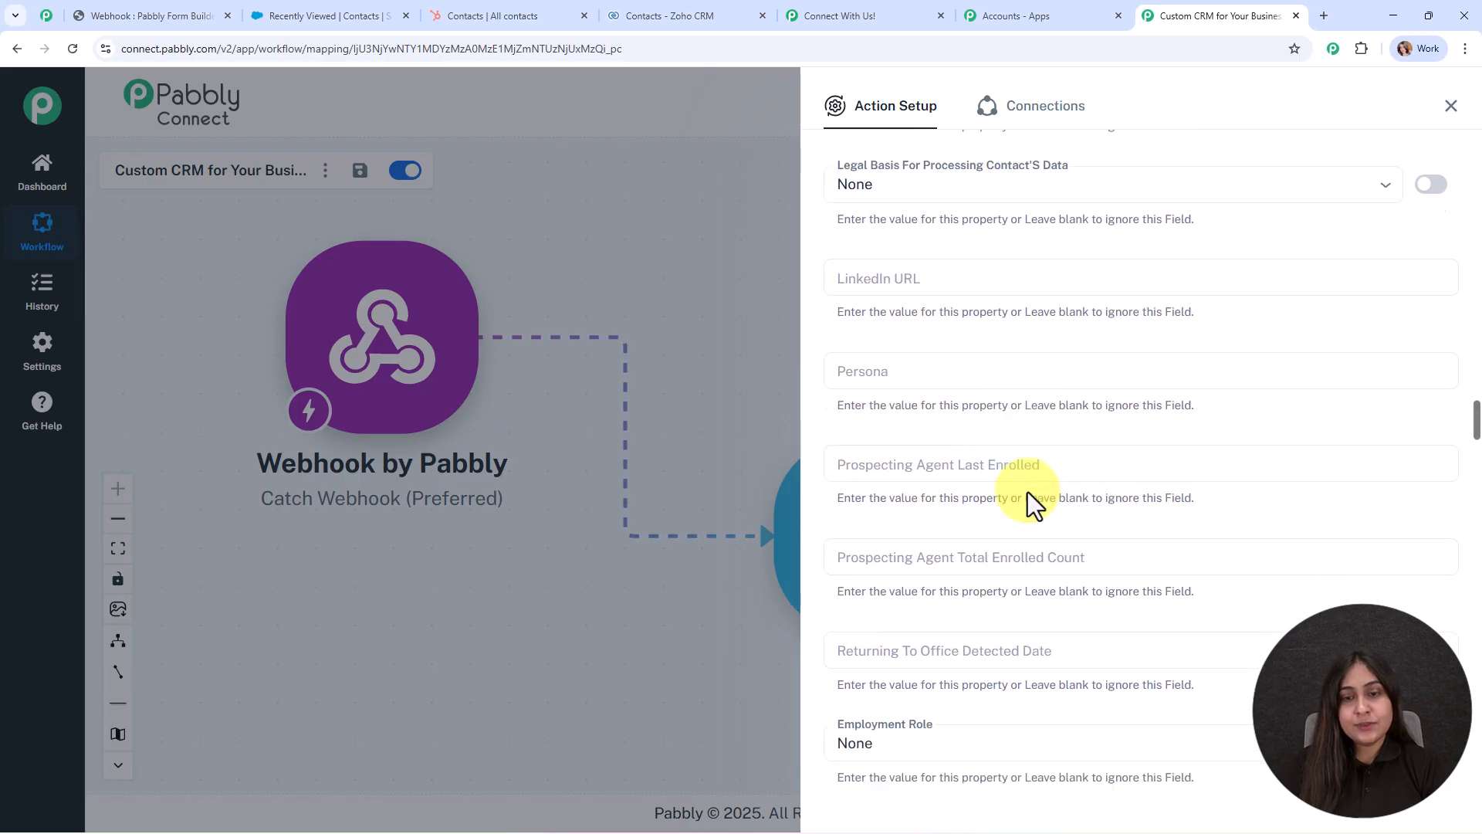
scroll(974, 420, "down", 3)
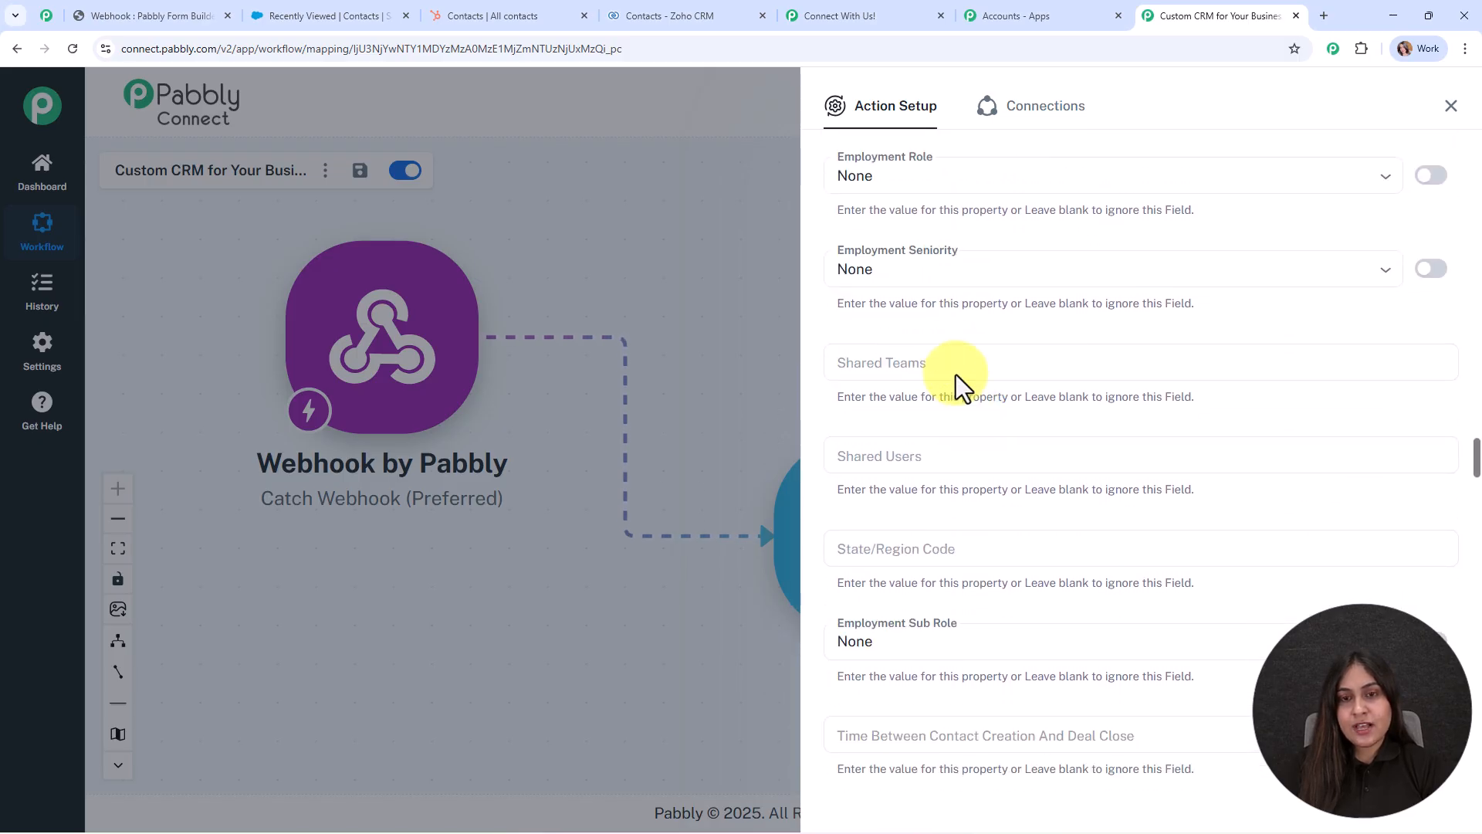
left_click(957, 245)
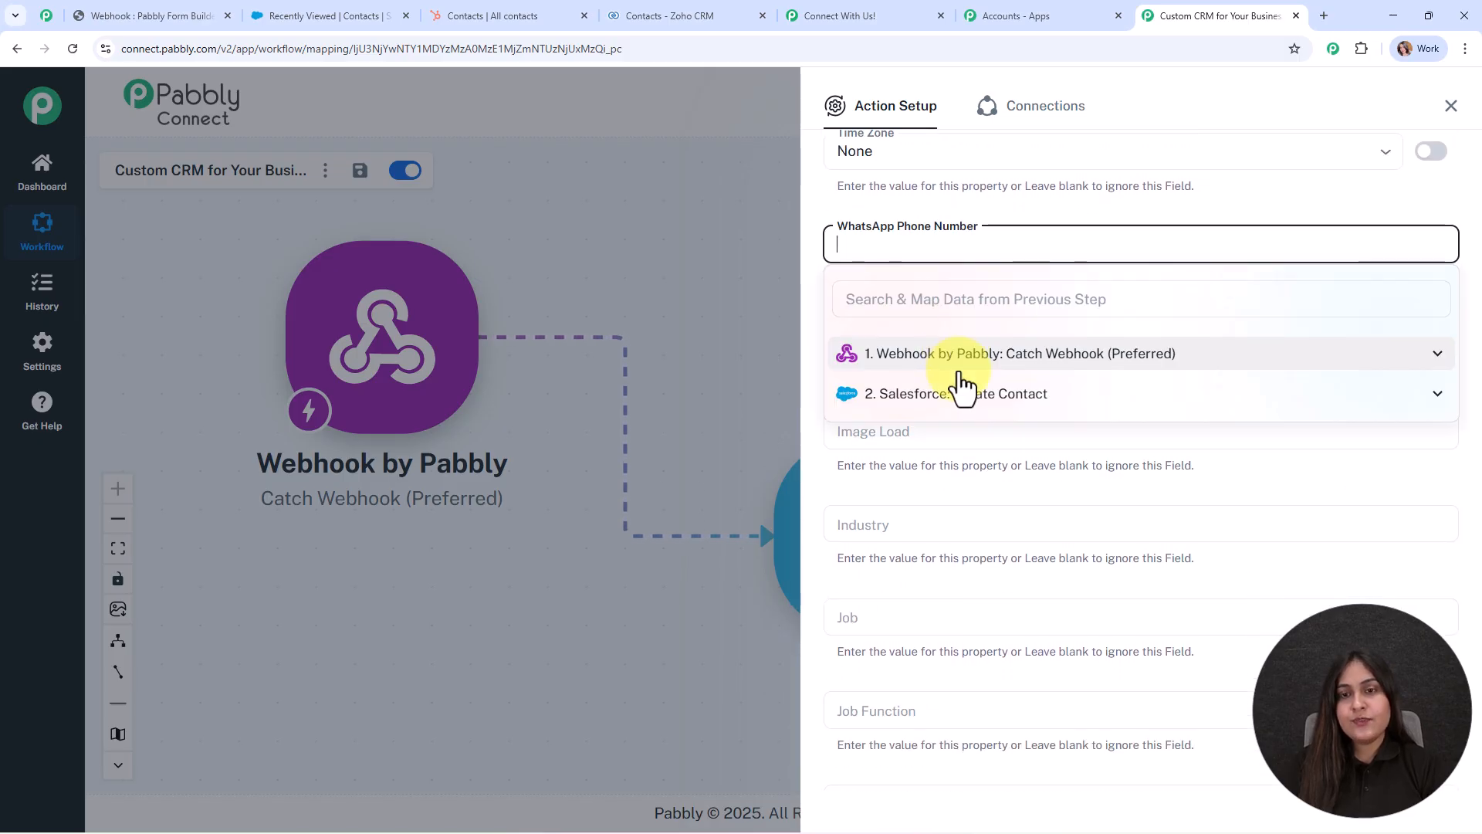
left_click(957, 362)
scroll(1003, 510, "down", 3)
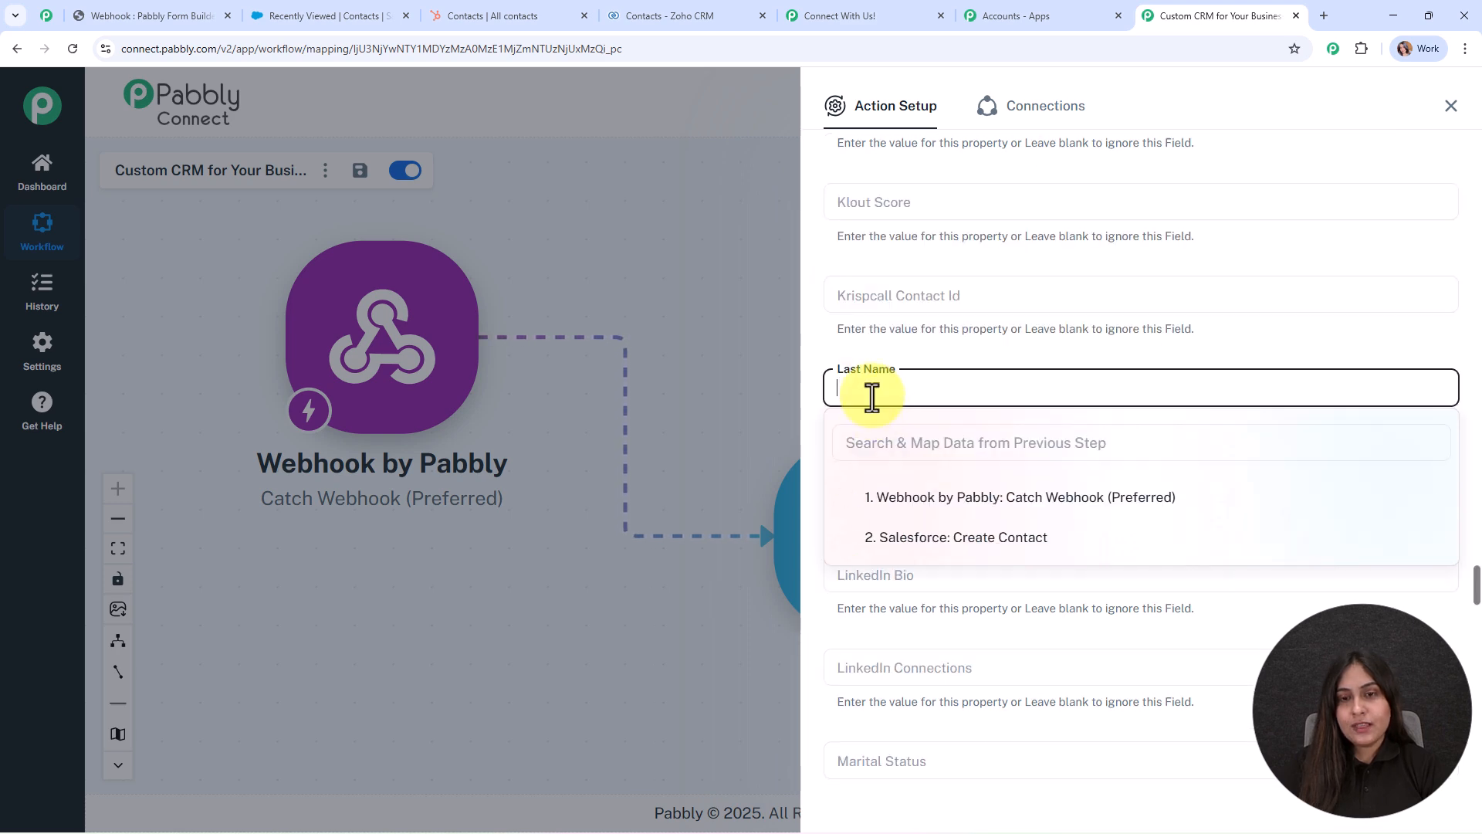
left_click(922, 514)
scroll(954, 649, "down", 3)
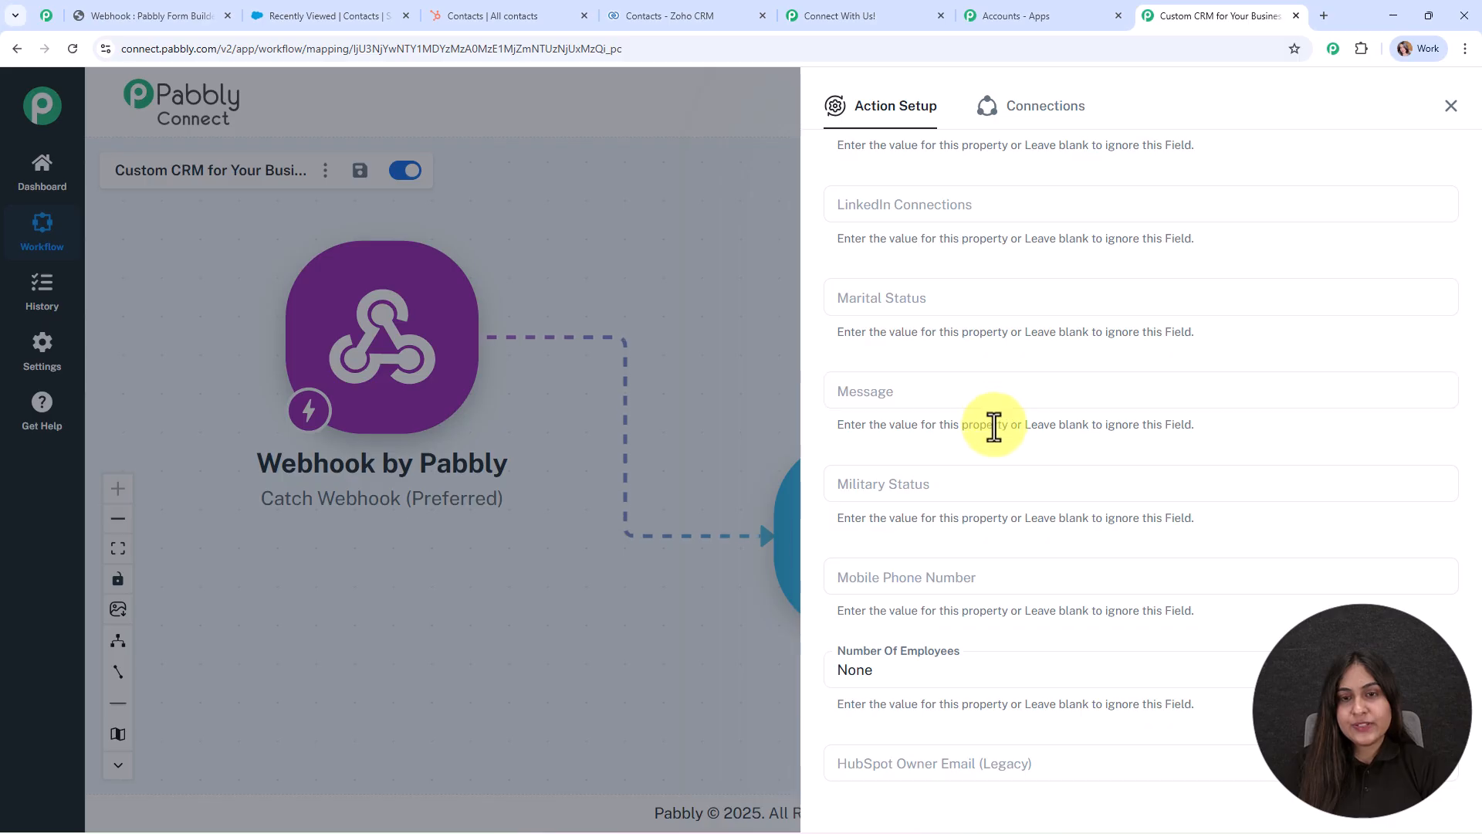
scroll(997, 433, "down", 3)
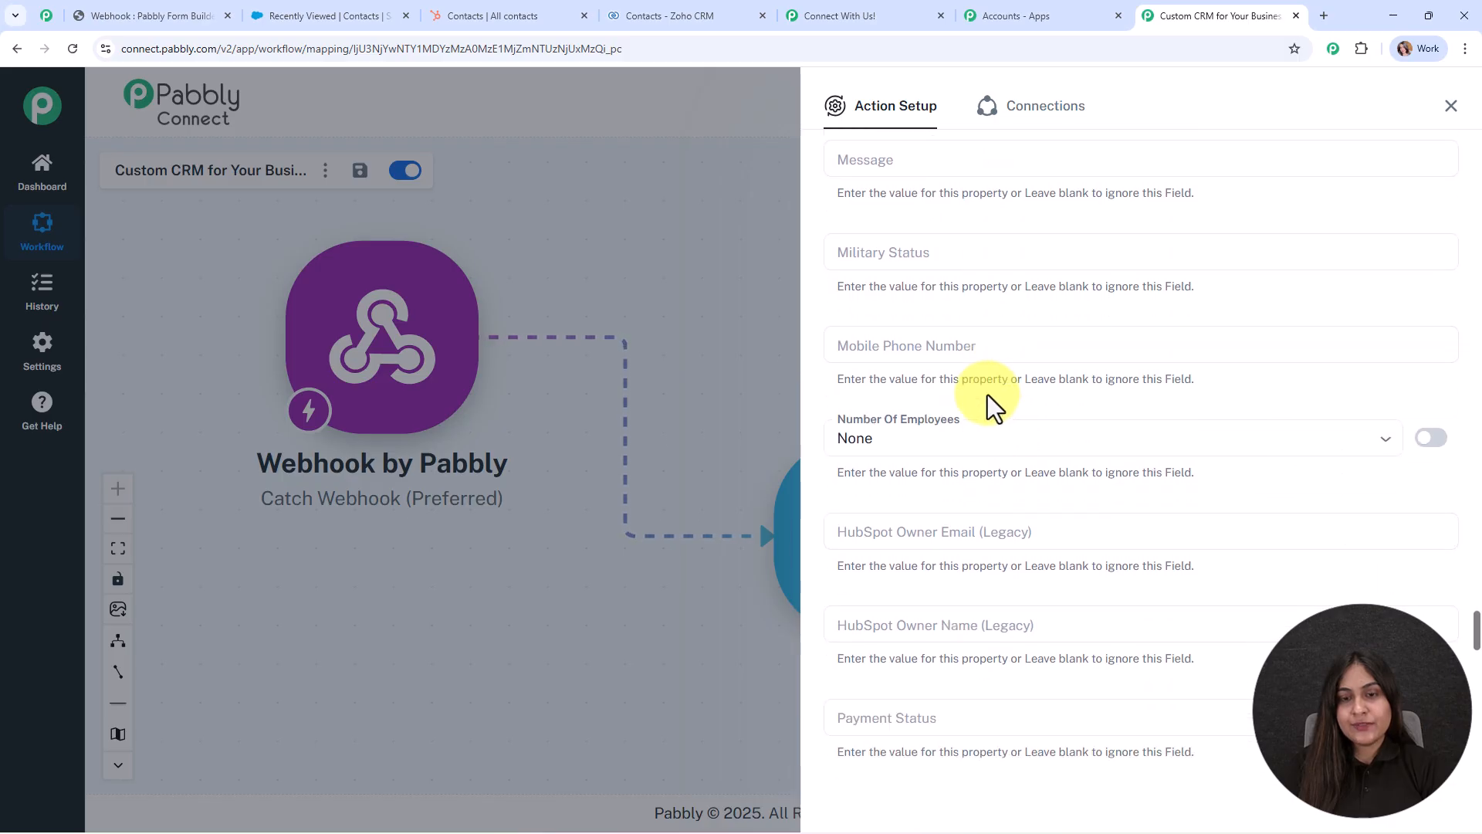
left_click(946, 344)
left_click(974, 457)
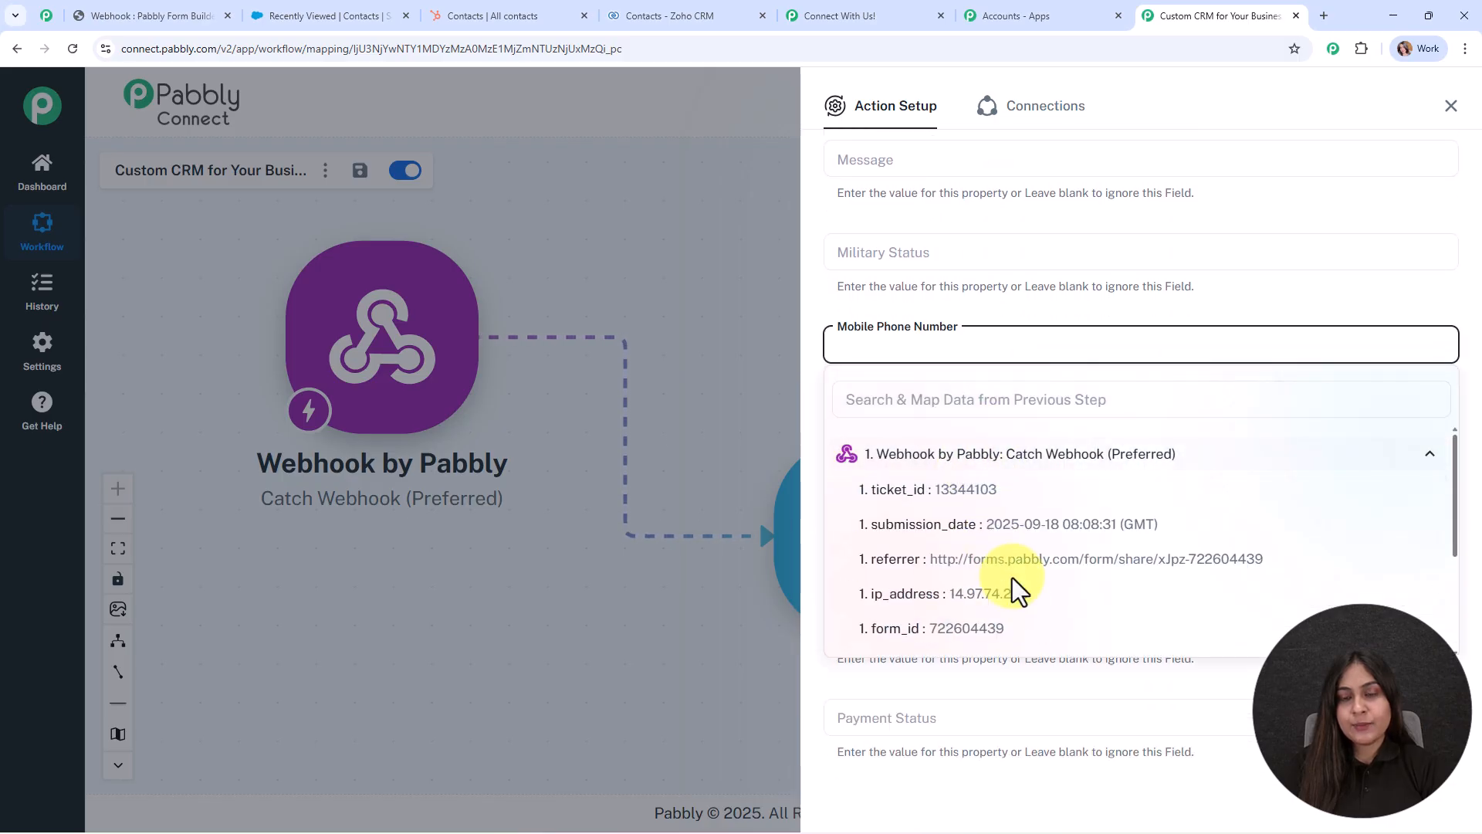
scroll(1016, 589, "down", 5)
left_click(996, 494)
left_click(1100, 417)
Map form_id into Phone Number, then save the HubSpot step and send a test request.
scroll(1100, 417, "down", 3)
left_click(1059, 400)
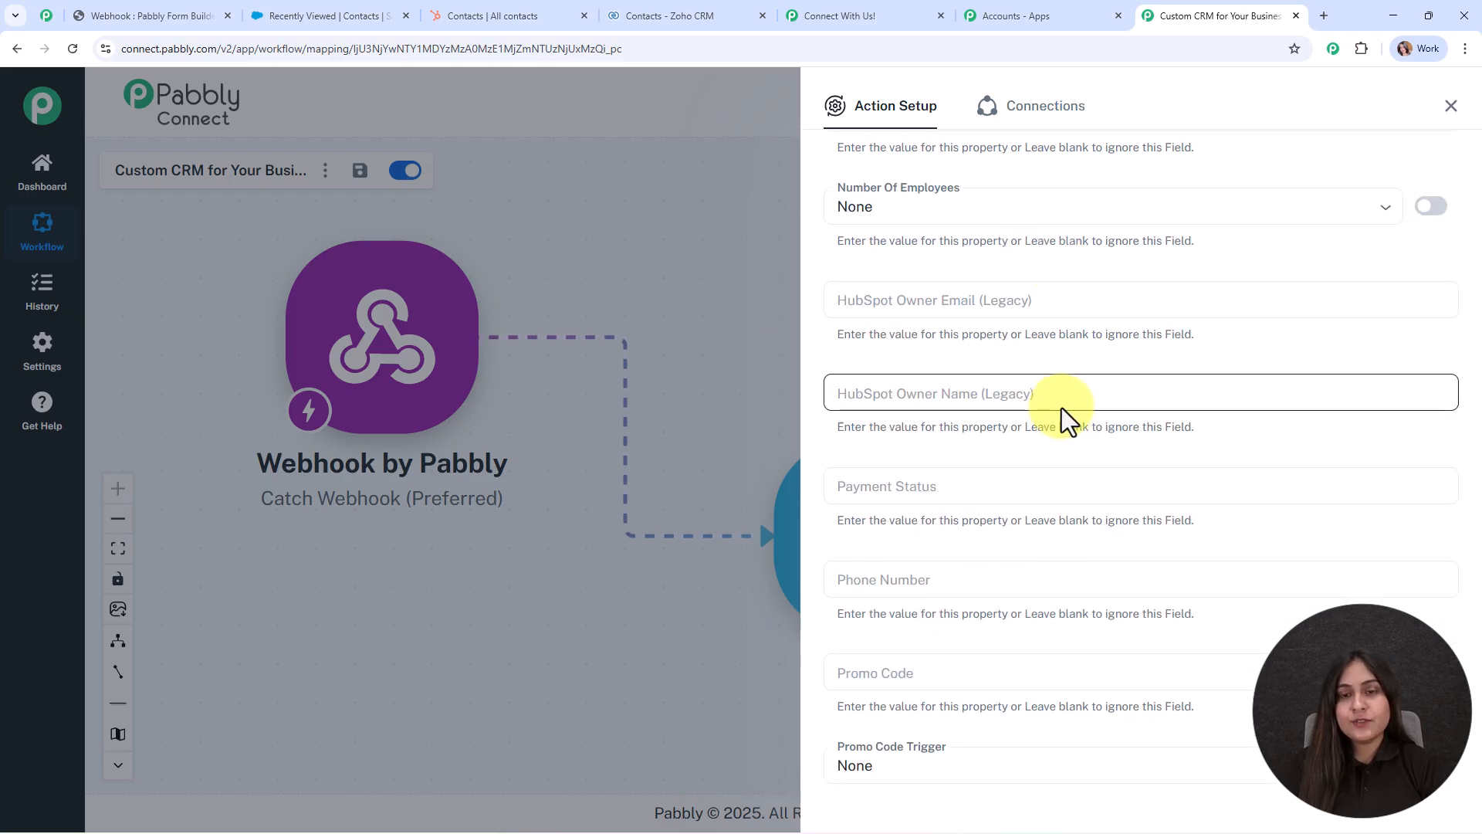
scroll(1084, 413, "down", 2)
left_click(940, 423)
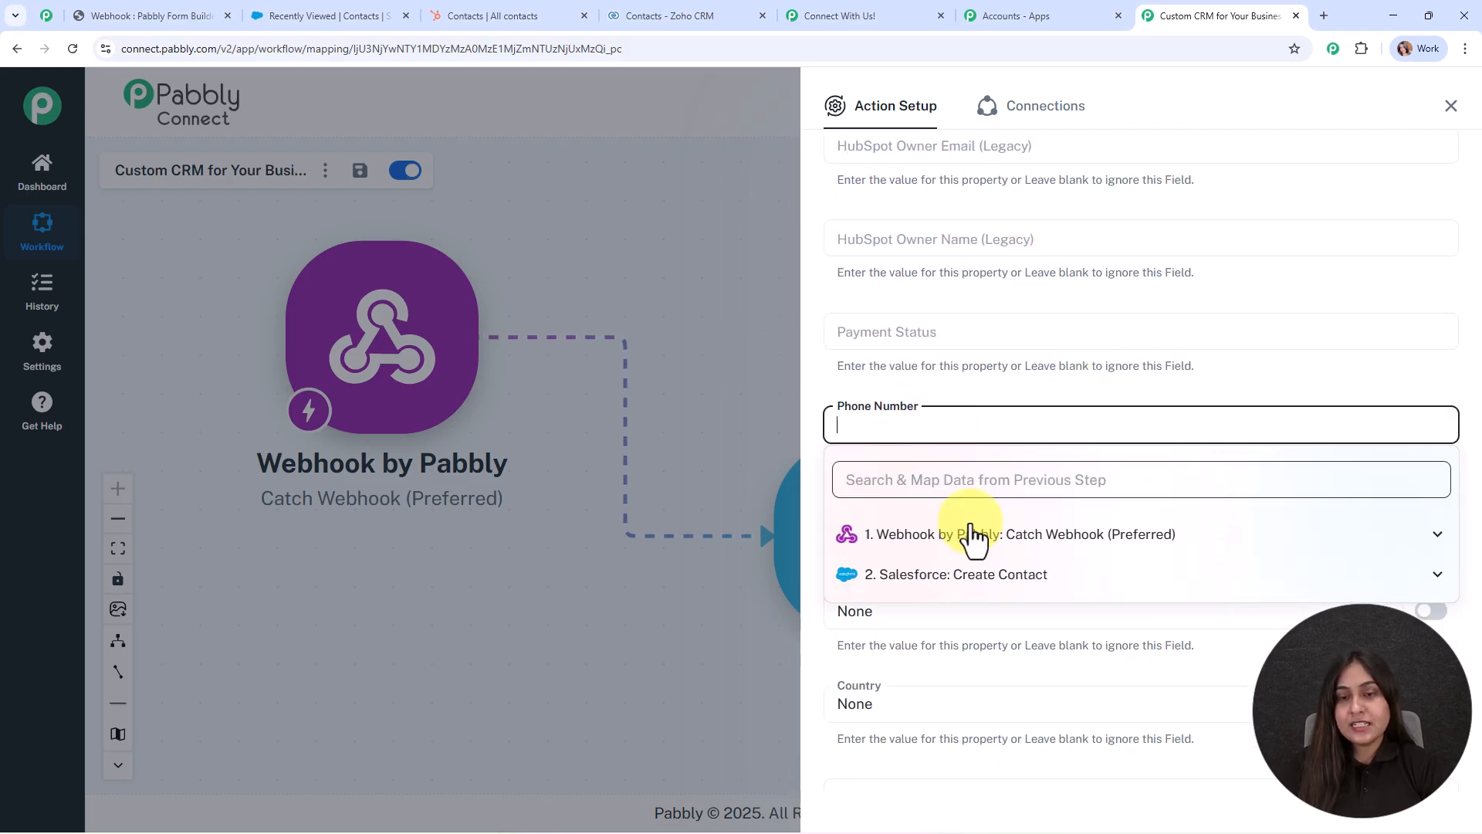
left_click(978, 544)
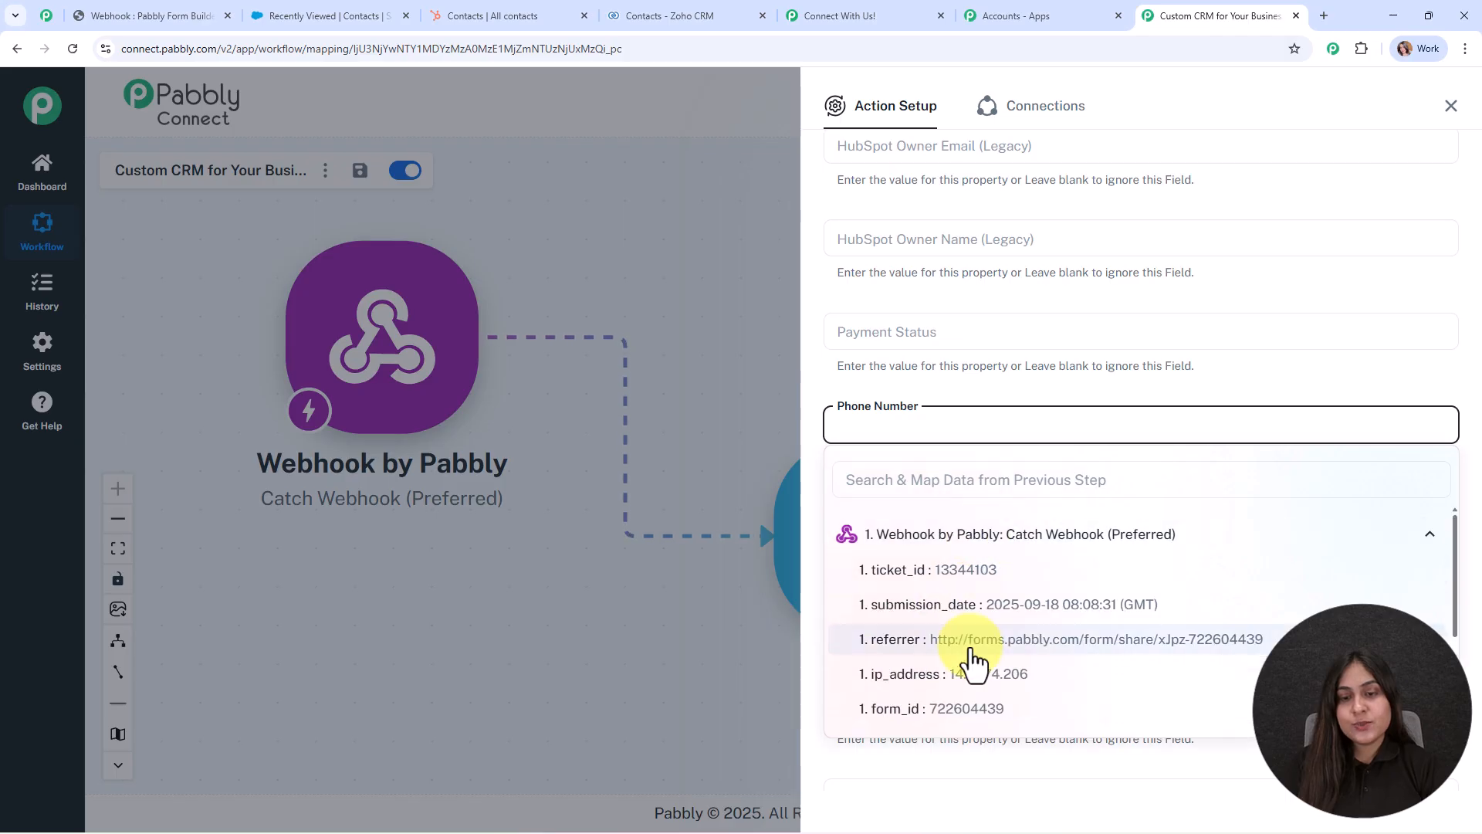
left_click(979, 730)
scroll(920, 321, "down", 5)
scroll(994, 510, "down", 4)
left_click(994, 512)
scroll(995, 512, "down", 2)
scroll(994, 512, "down", 7)
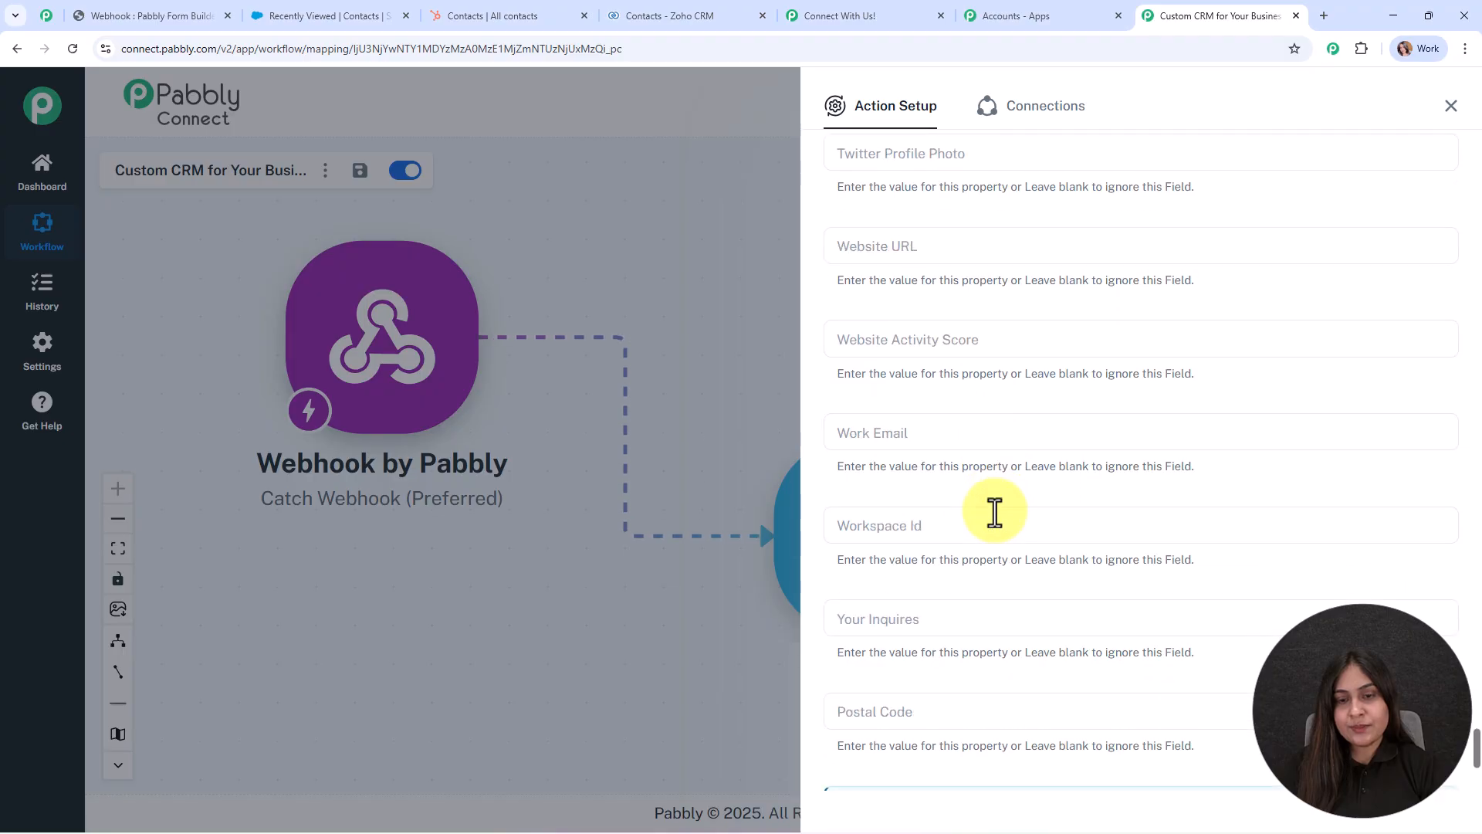
scroll(994, 517, "up", 12)
scroll(991, 515, "down", 12)
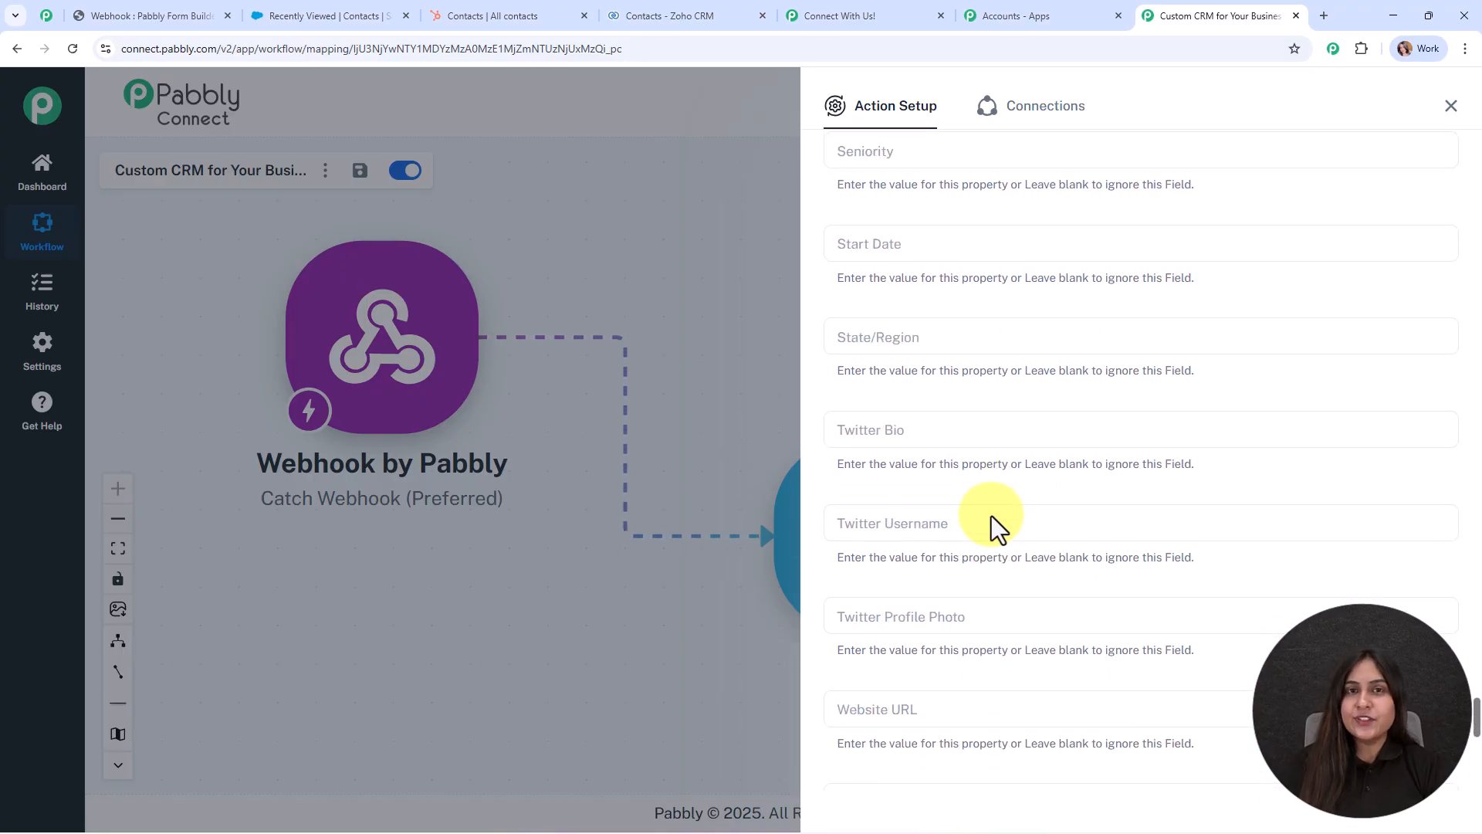
scroll(991, 516, "down", 1)
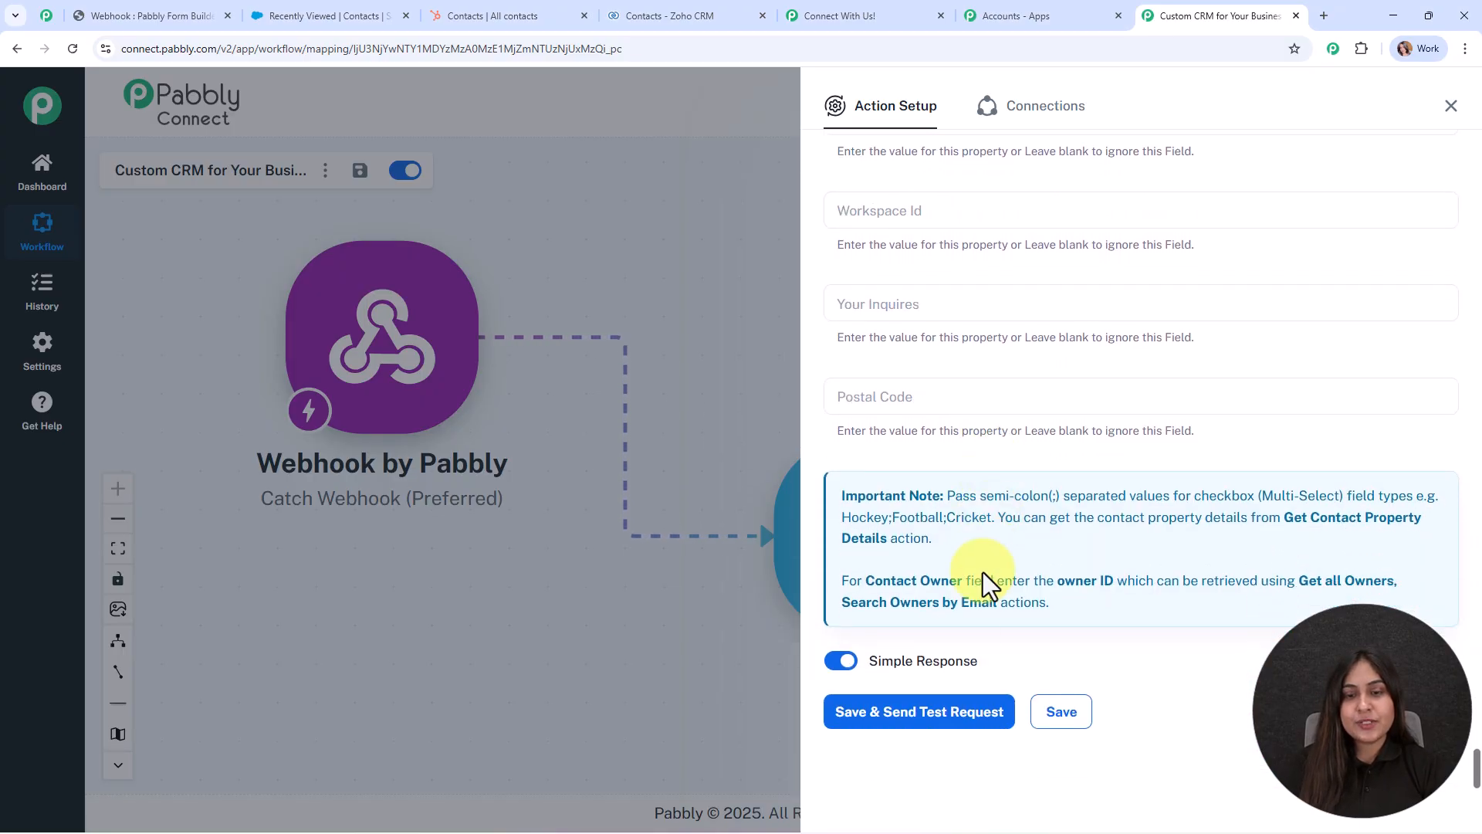
left_click(945, 714)
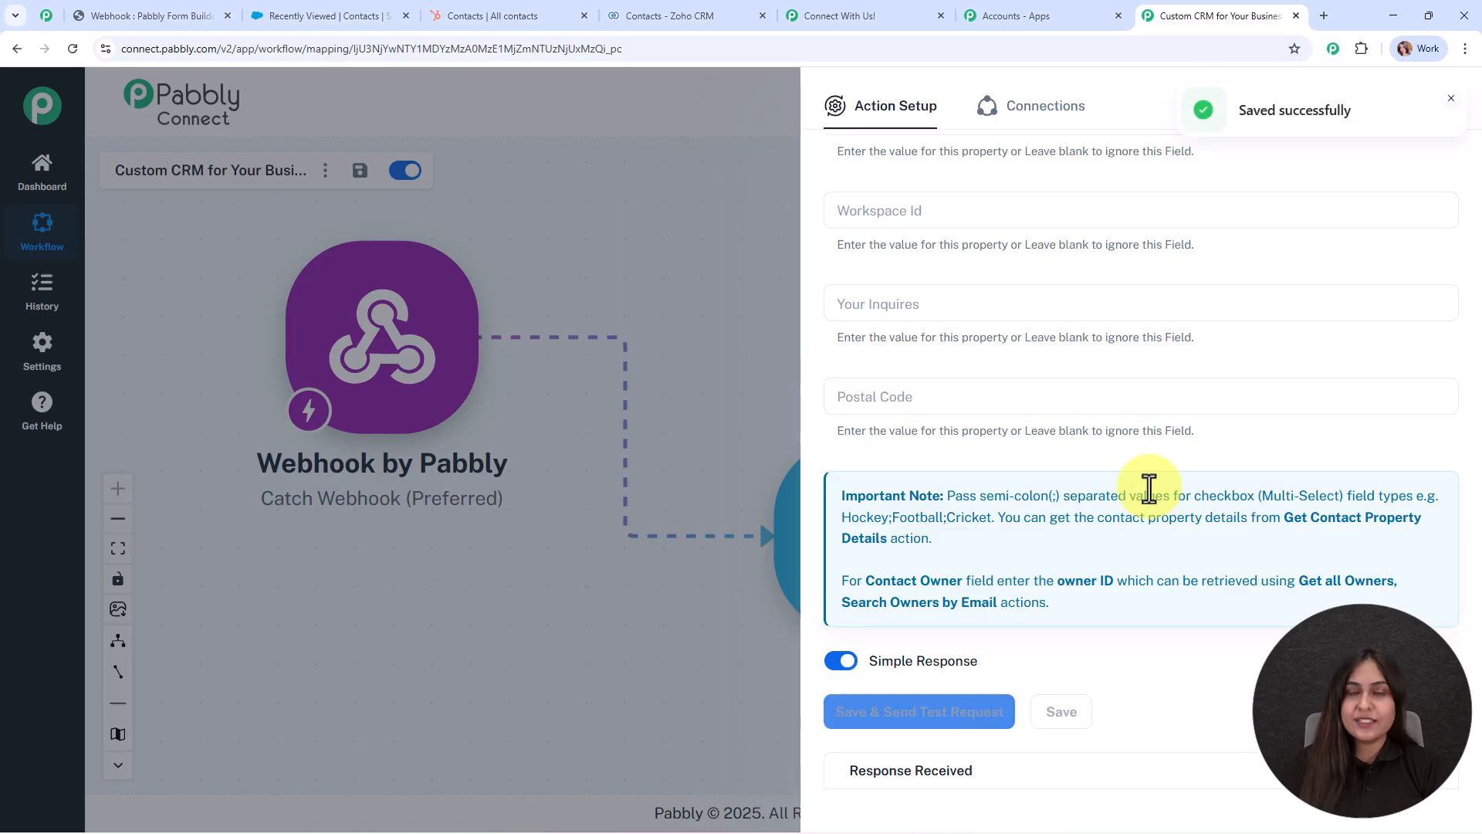
Close the HubSpot setup panel and pan the canvas to show the three chained steps.
scroll(1308, 431, "down", 5)
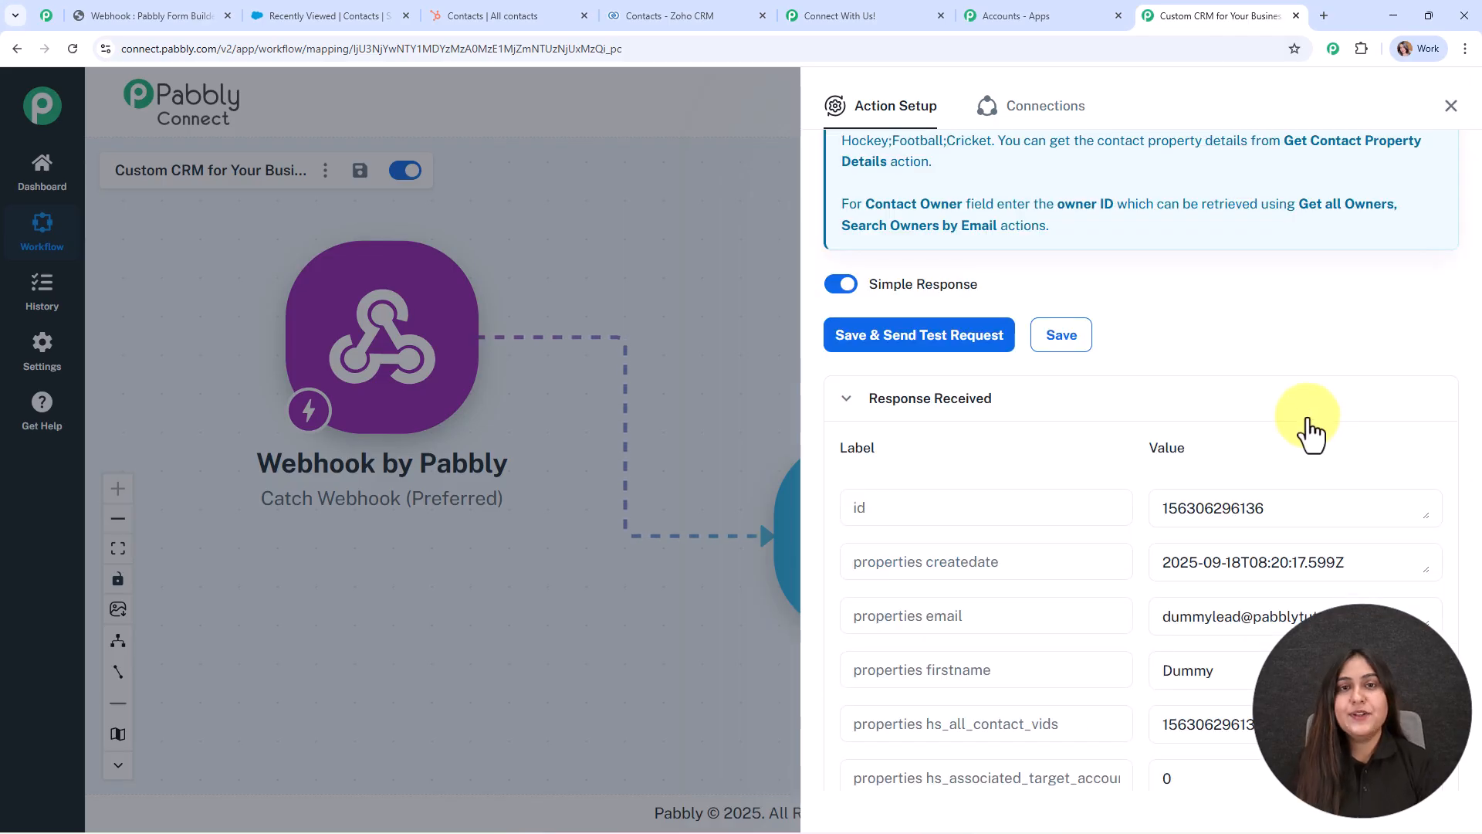
scroll(1308, 431, "down", 5)
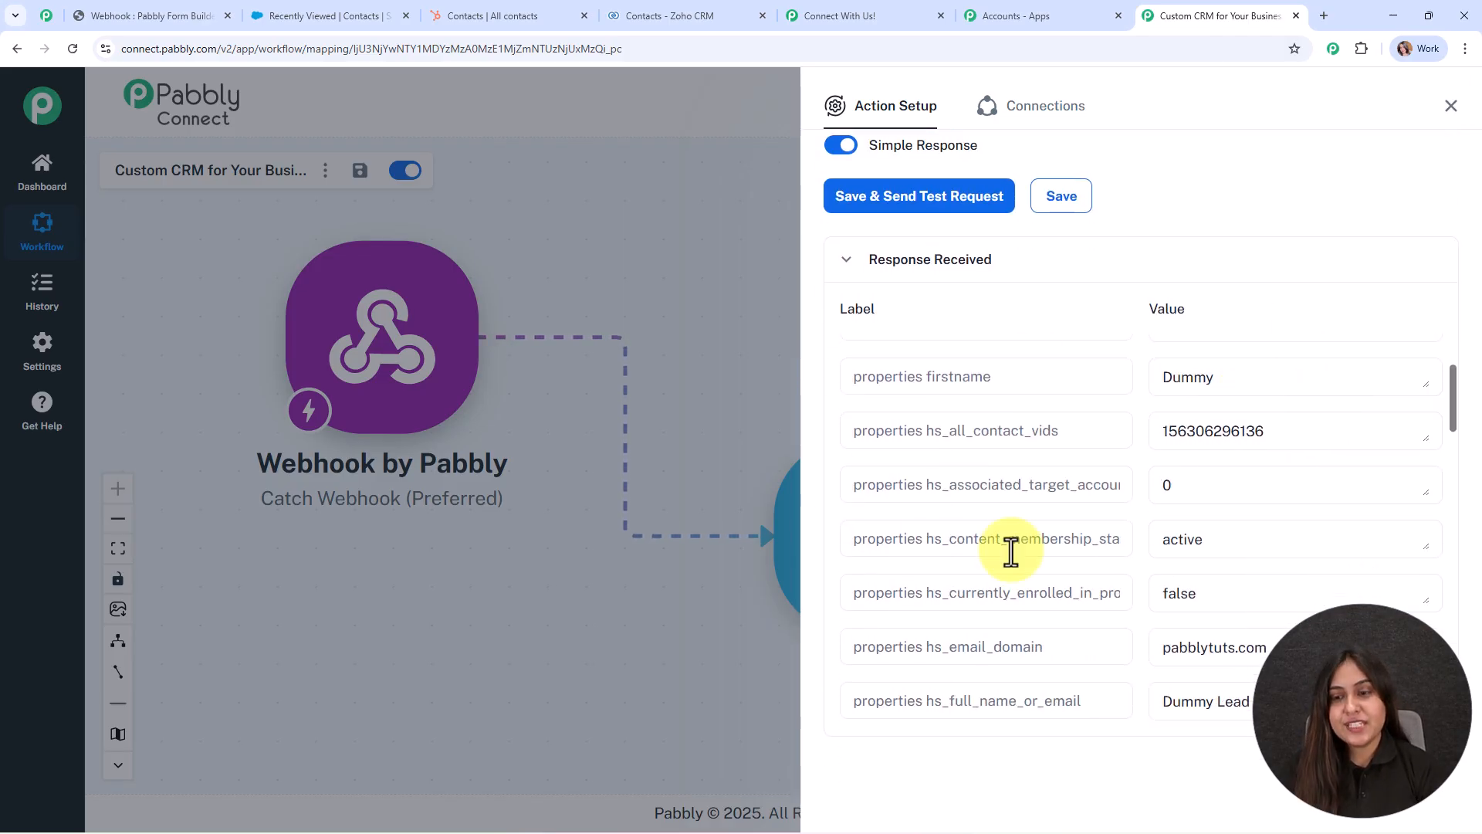
left_click(1448, 106)
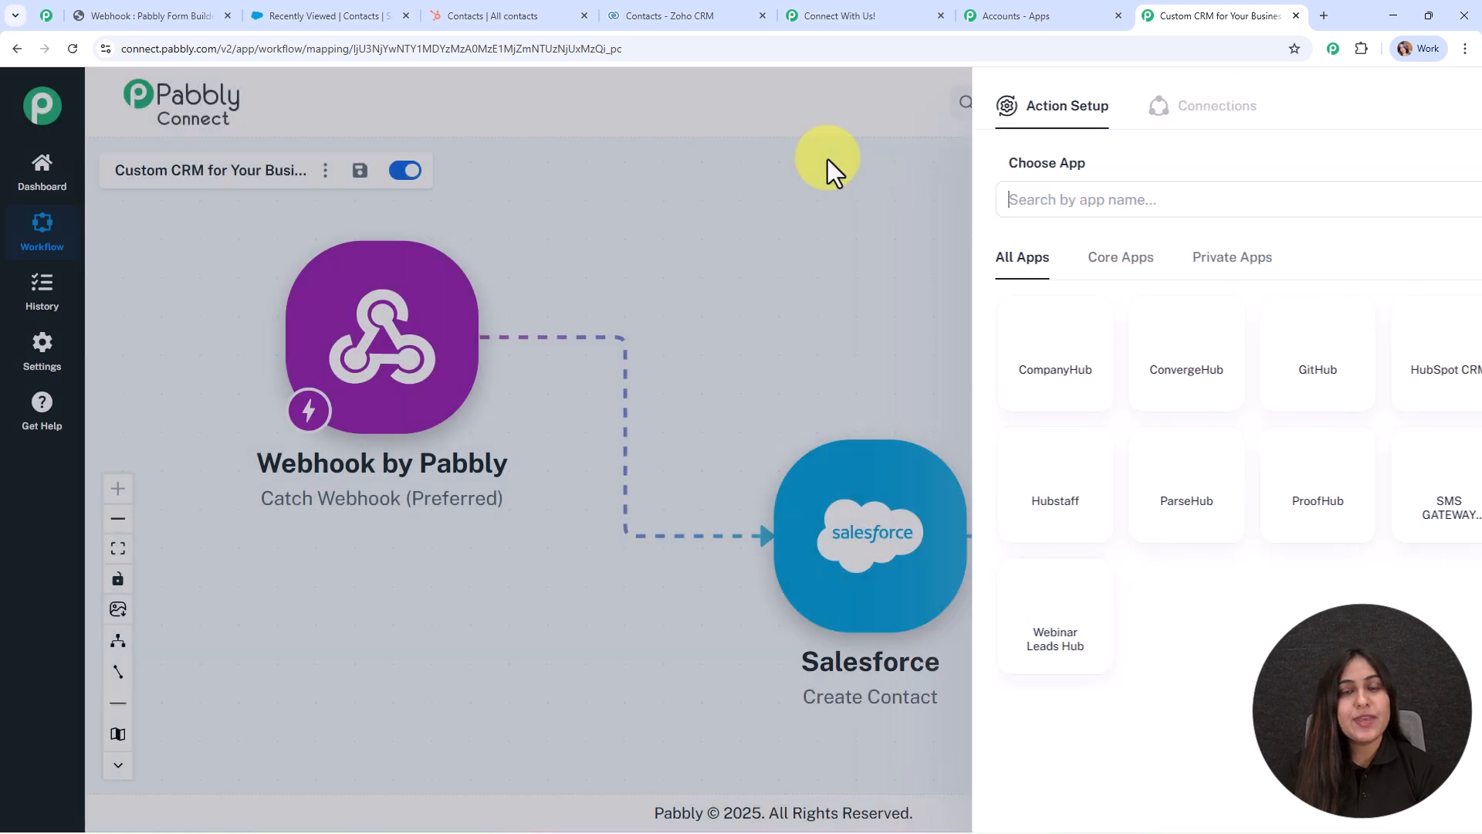
left_click_drag(1180, 219, 857, 159)
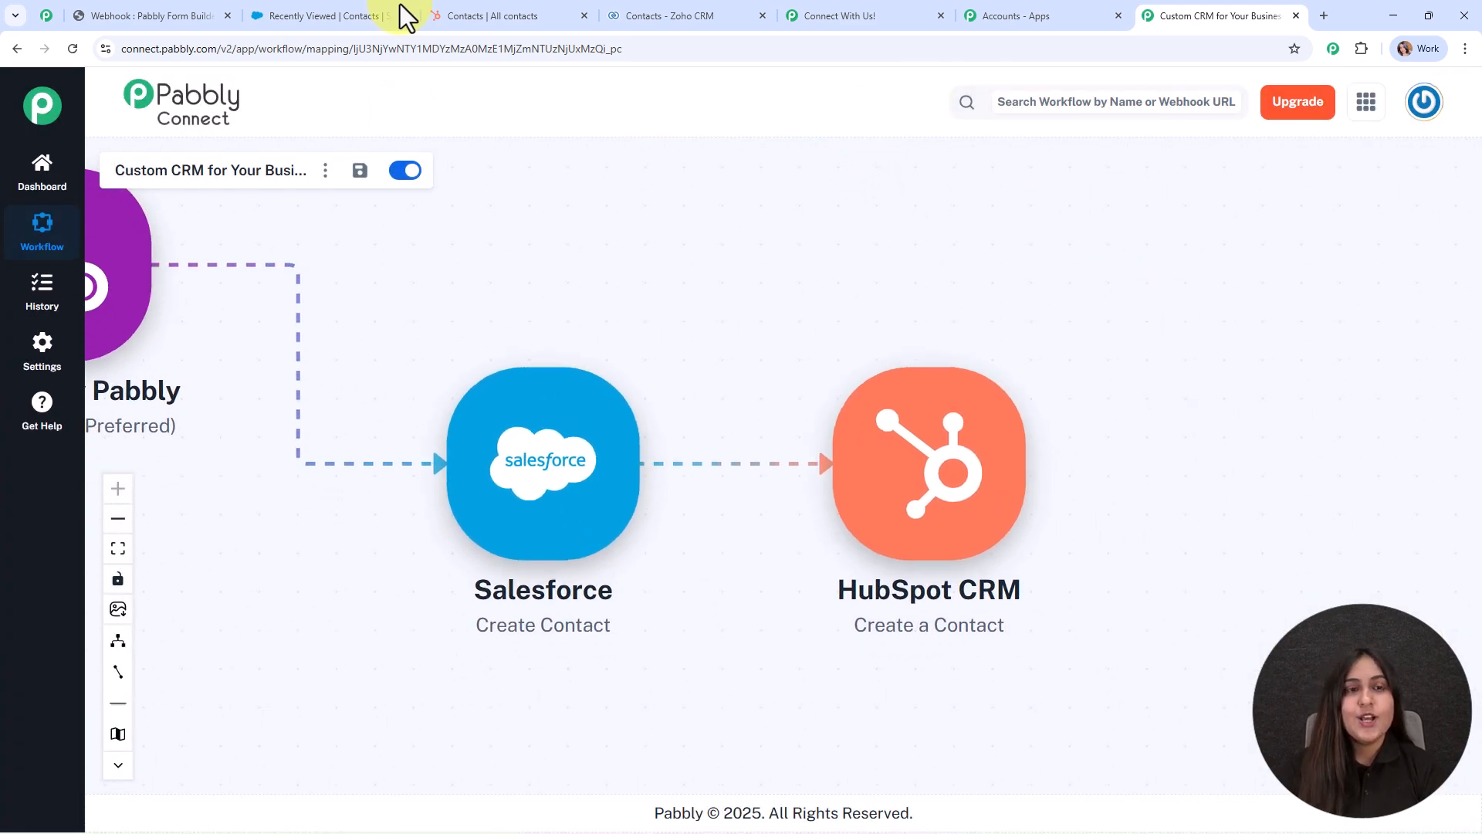
left_click(540, 15)
Reload HubSpot contacts to confirm the test contact among 7 records, then return to Pabbly Connect.
left_click(75, 50)
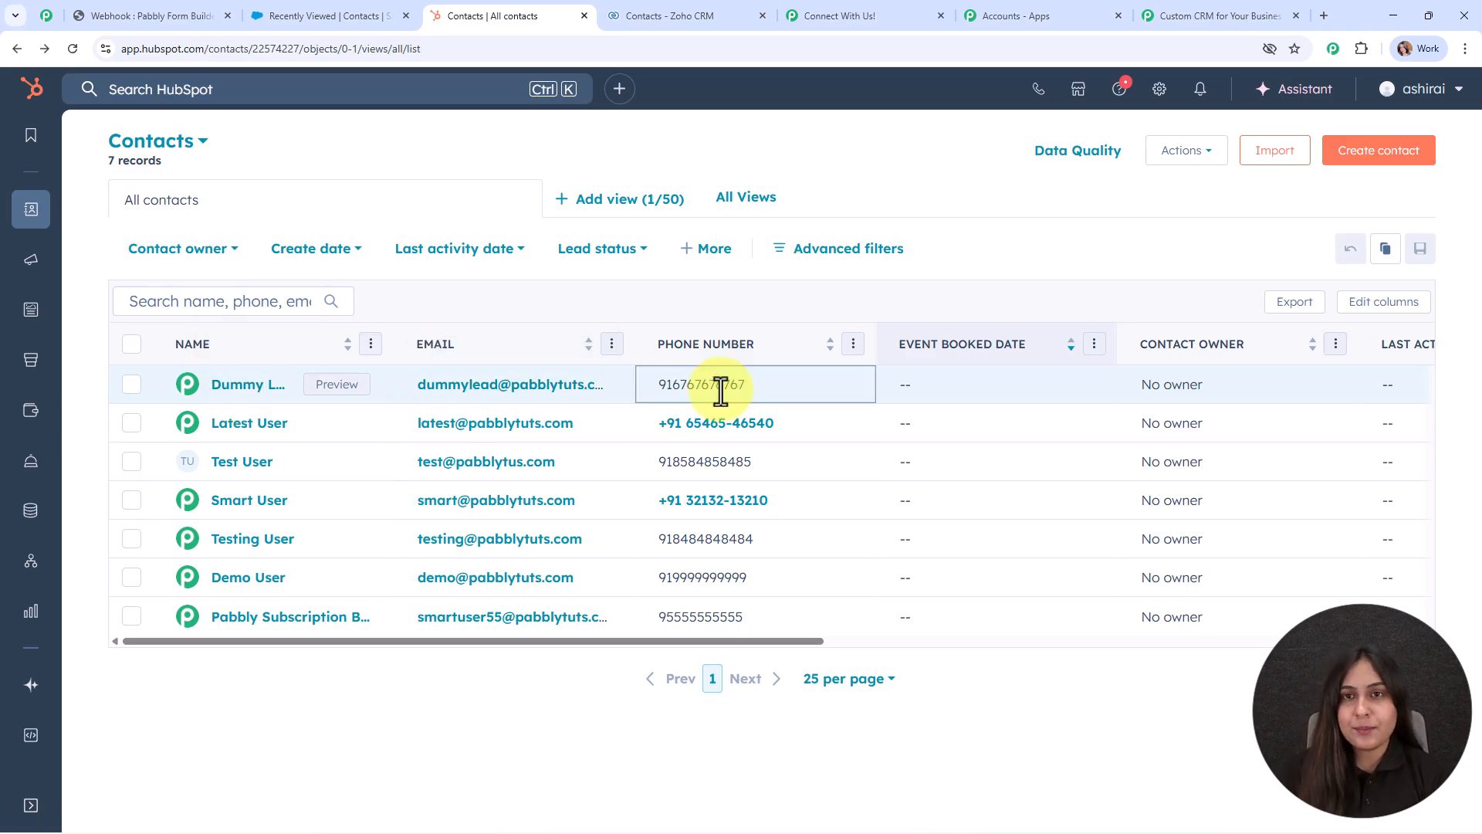
left_click(1258, 14)
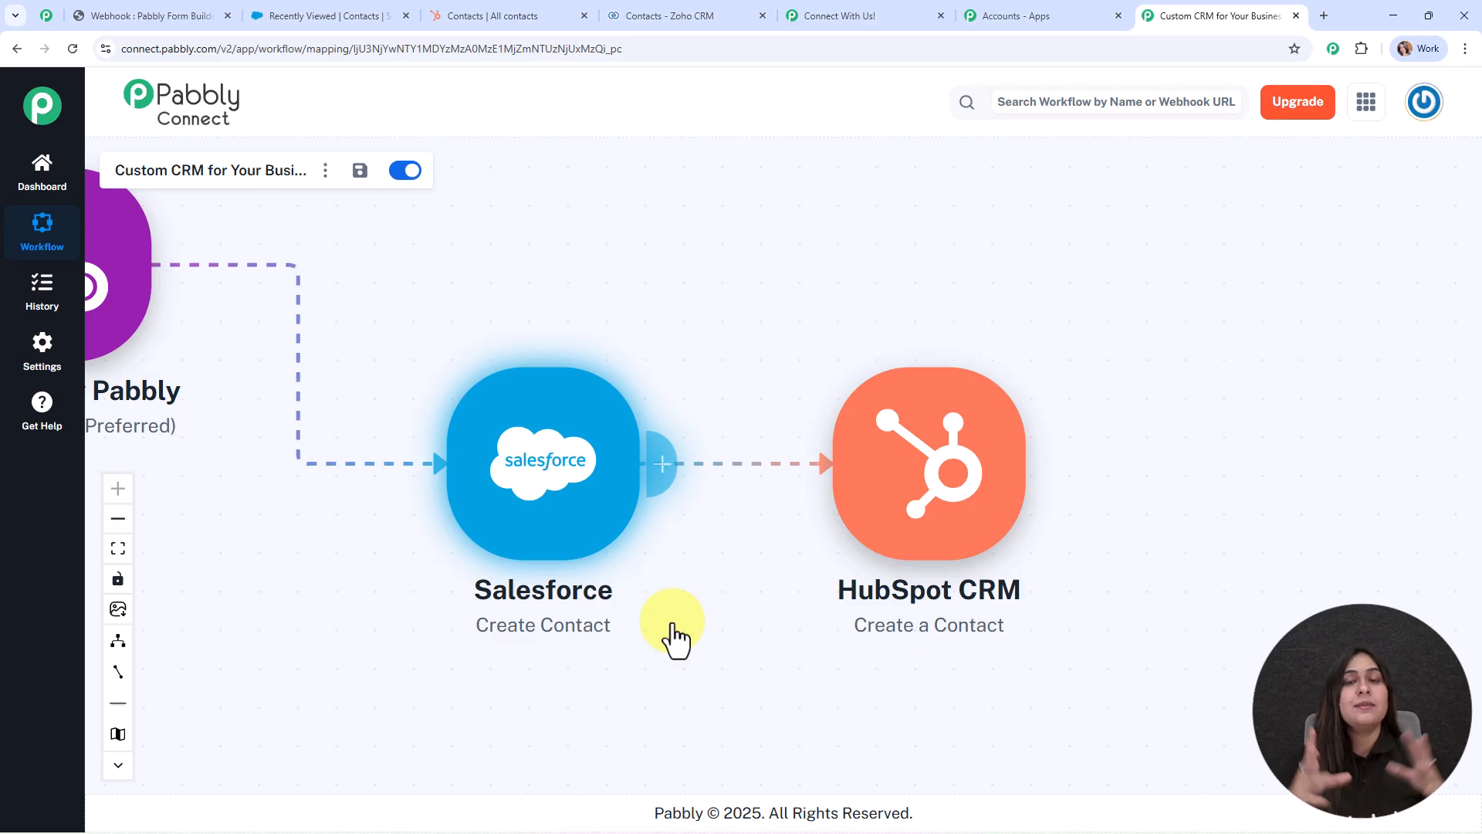
Add a Zoho CRM Create Contact action after HubSpot and choose Add New Connection.
left_click(1045, 486)
type("zoho")
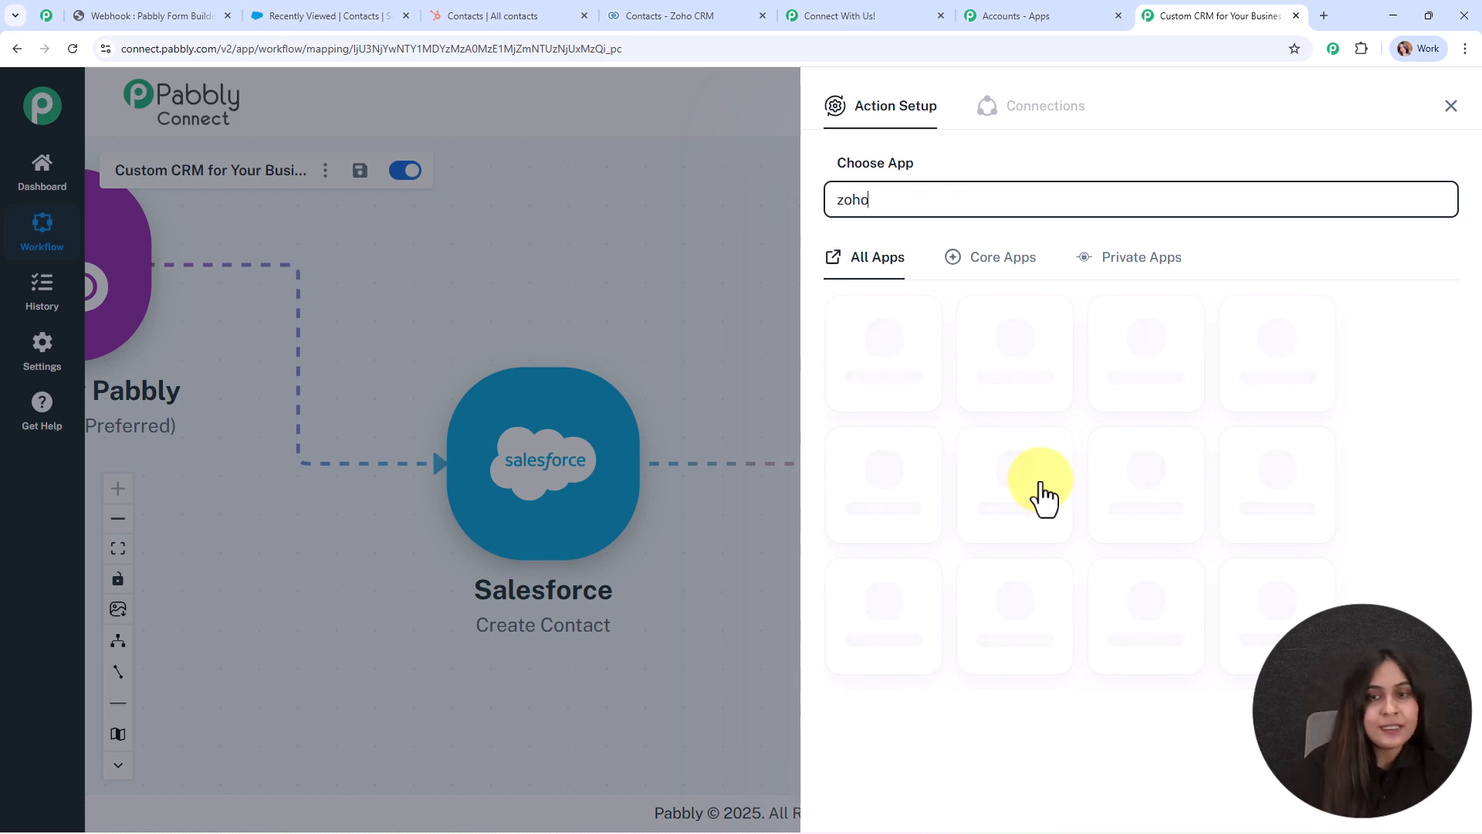
scroll(1057, 463, "down", 3)
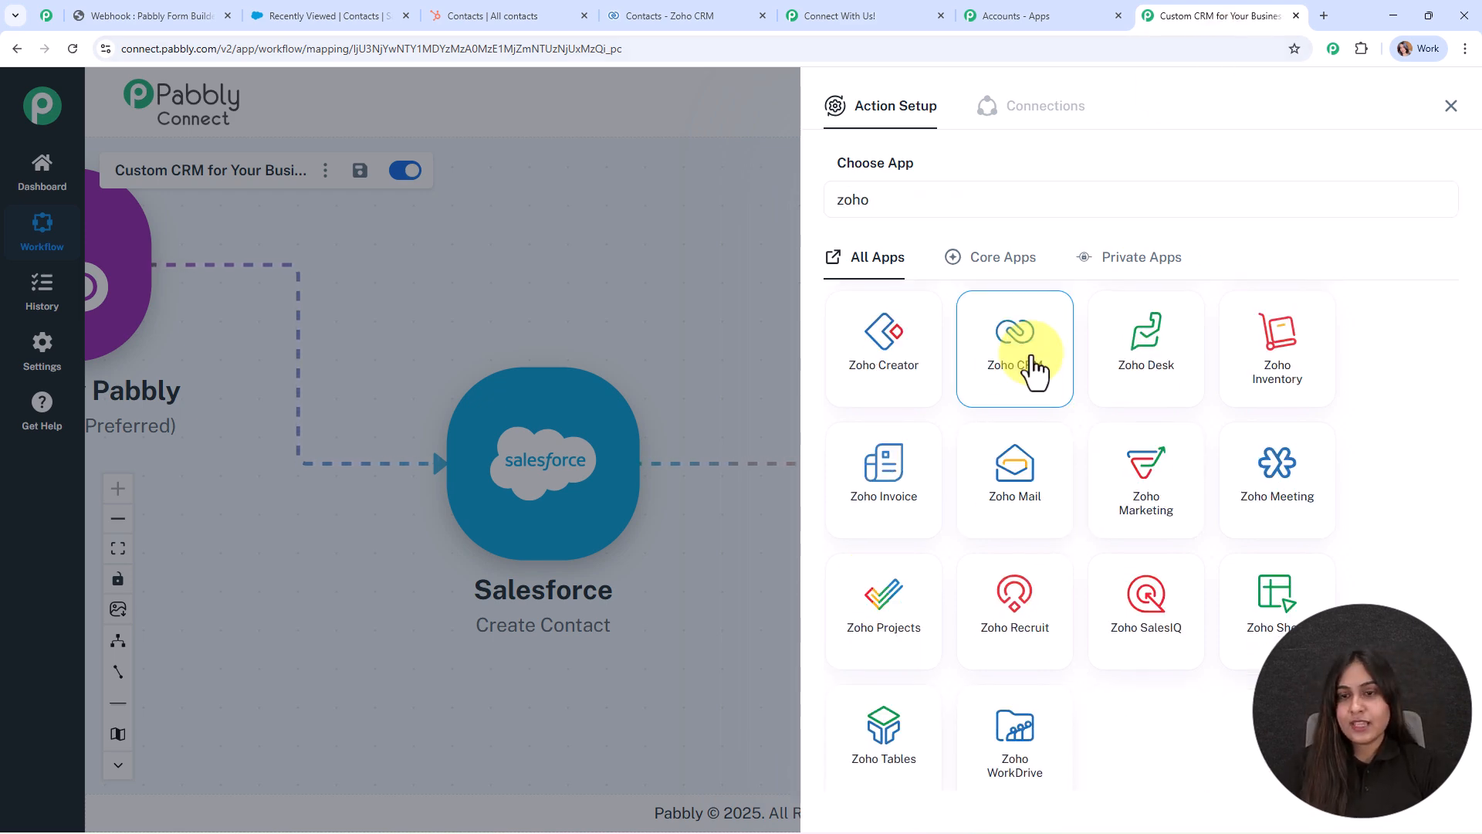
left_click(1028, 359)
left_click(888, 287)
scroll(917, 473, "down", 3)
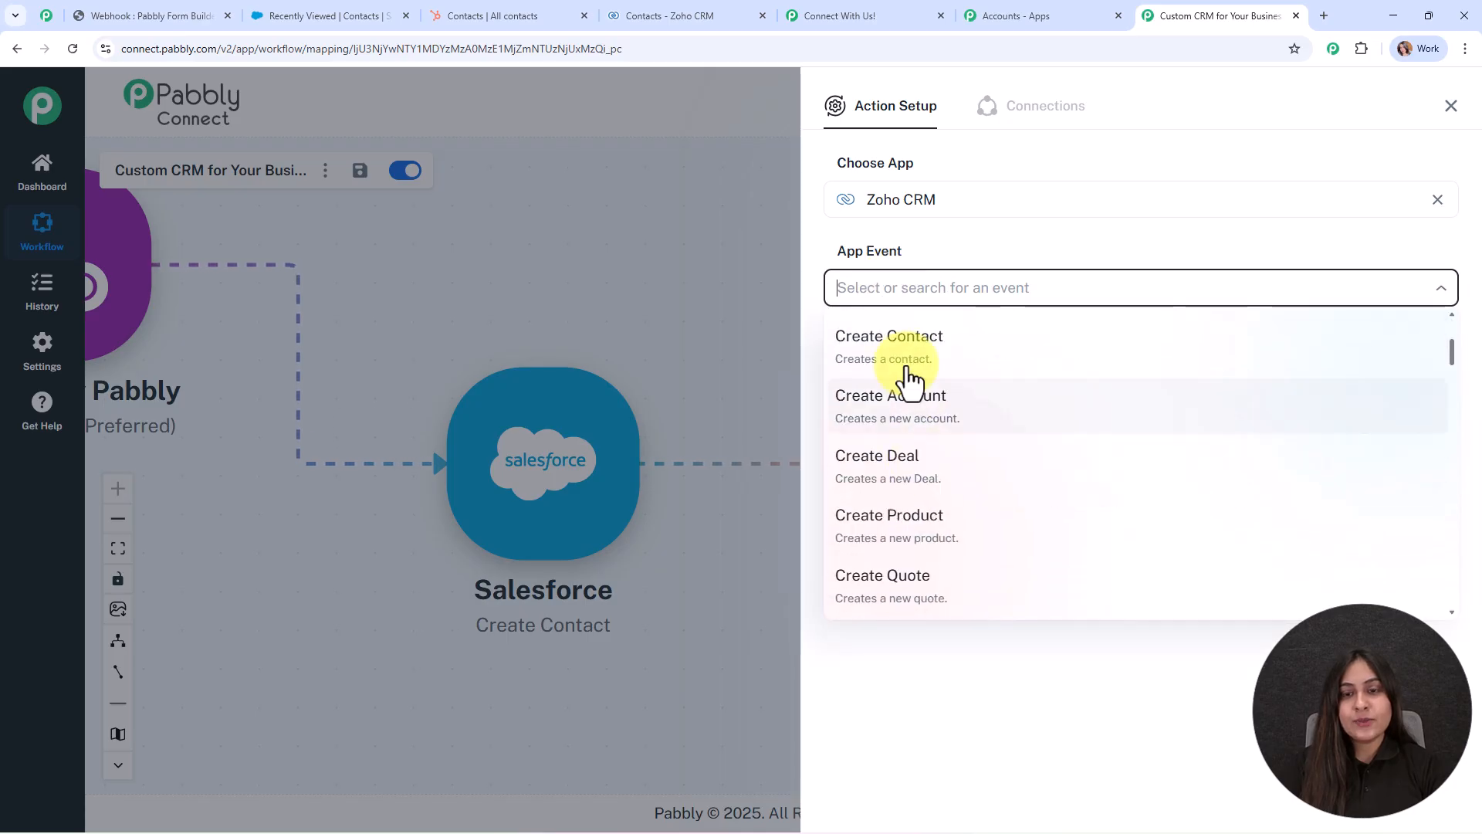
left_click(880, 348)
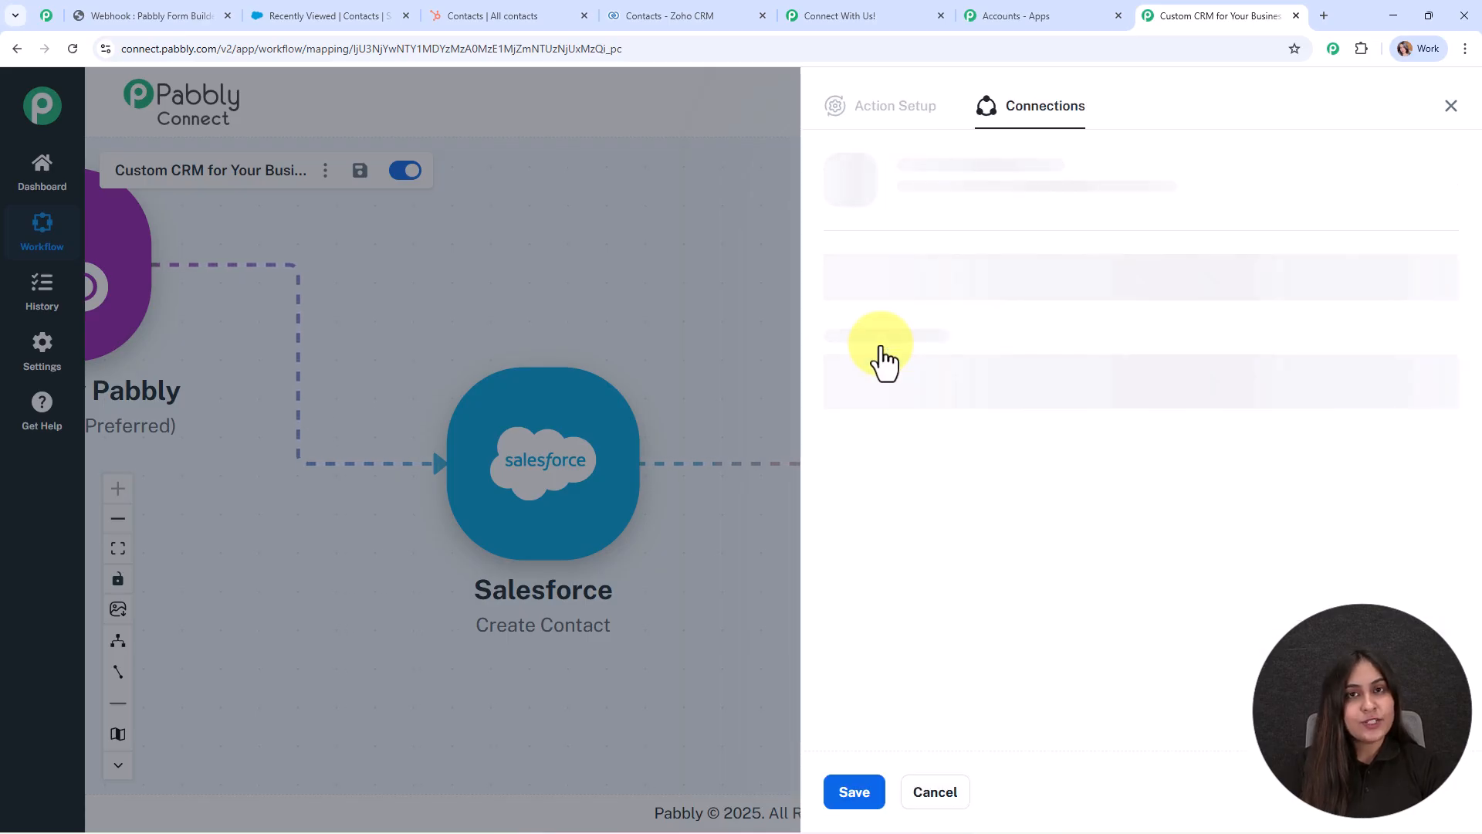
left_click(878, 253)
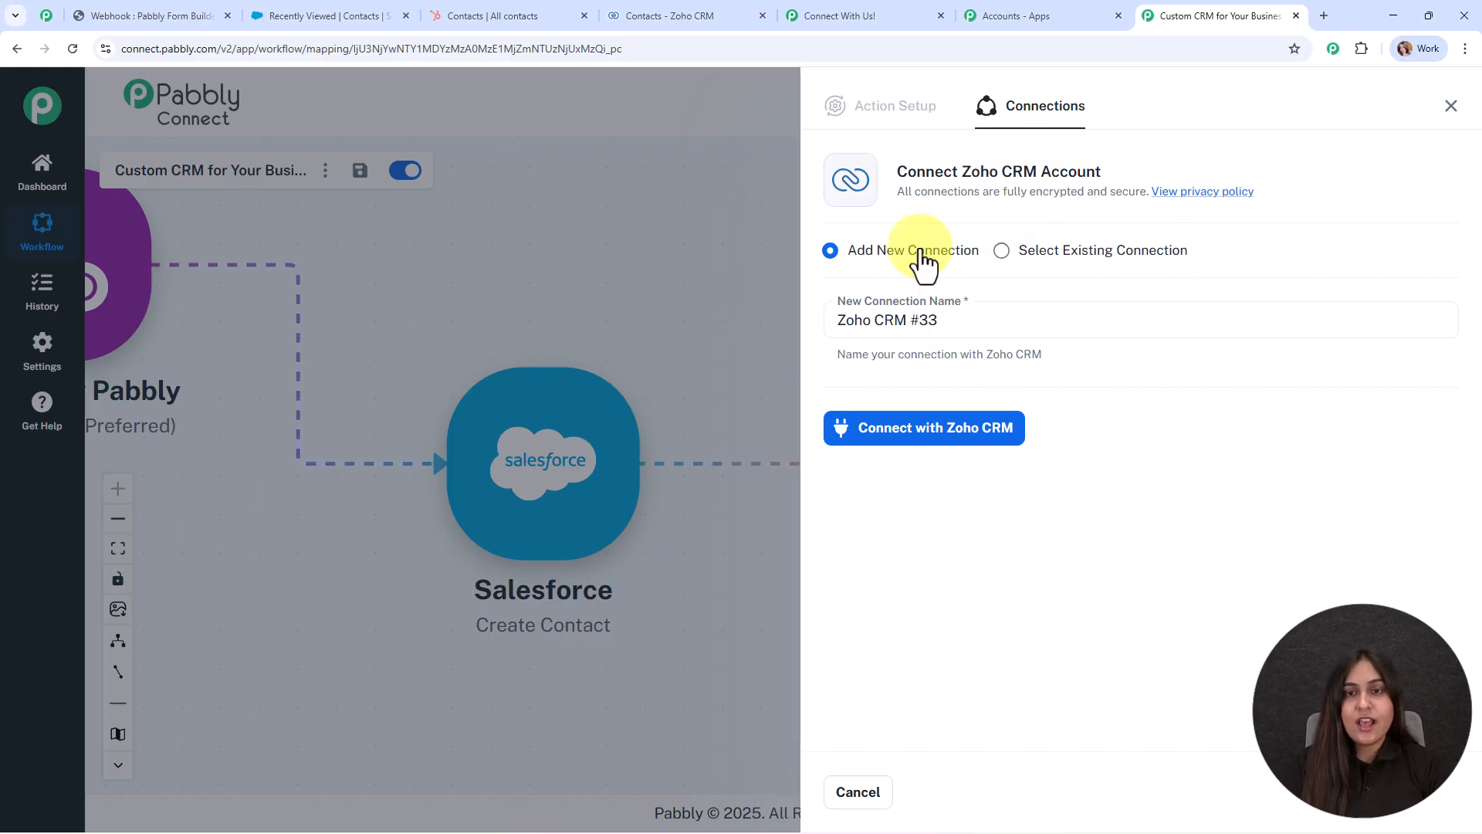
Connect the Zoho CRM account using domain zoho.com and accept the authorization request.
left_click(949, 437)
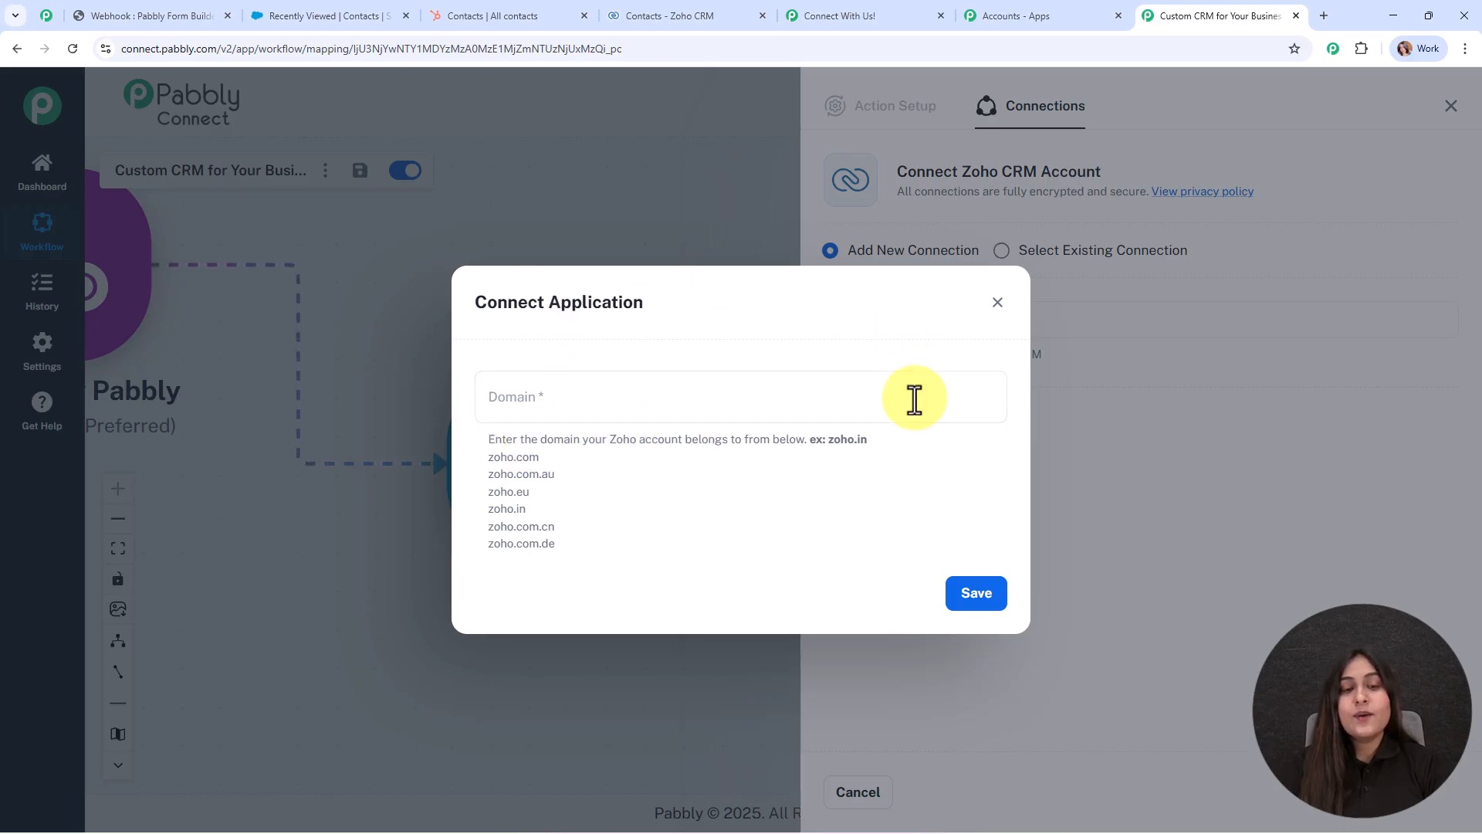
left_click(755, 14)
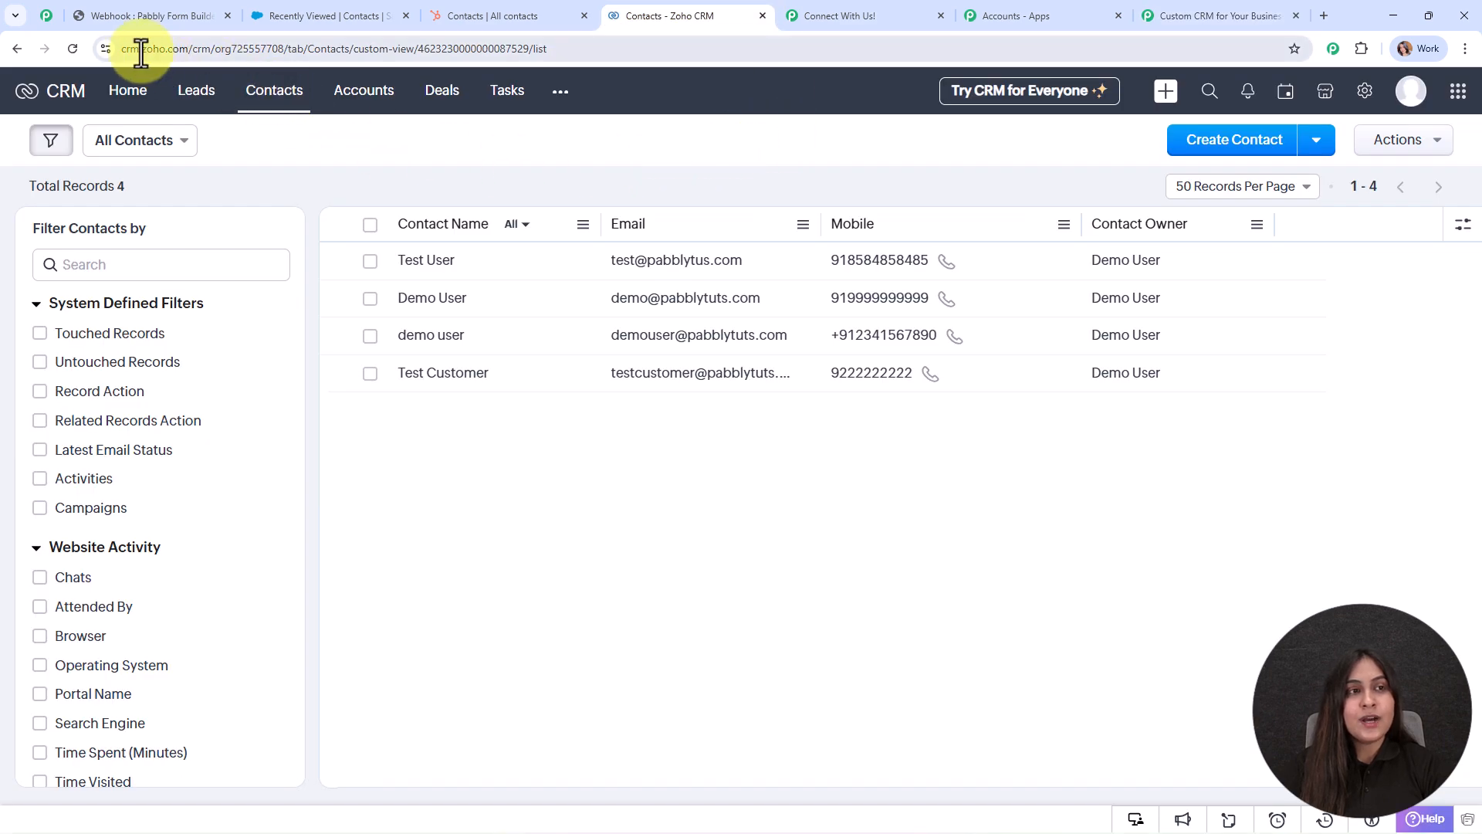
left_click(1212, 16)
double_click(489, 457)
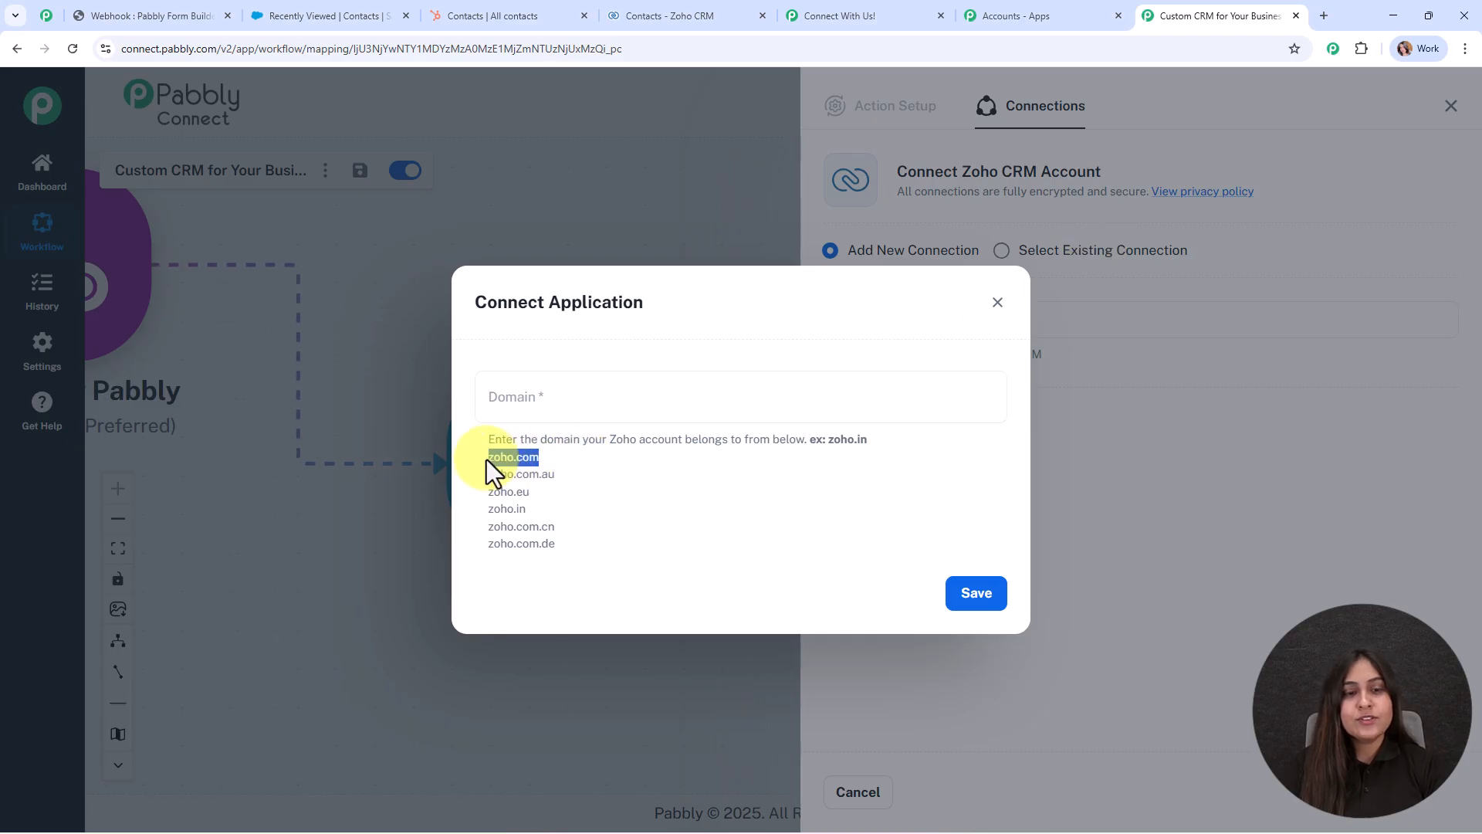
left_click(536, 393)
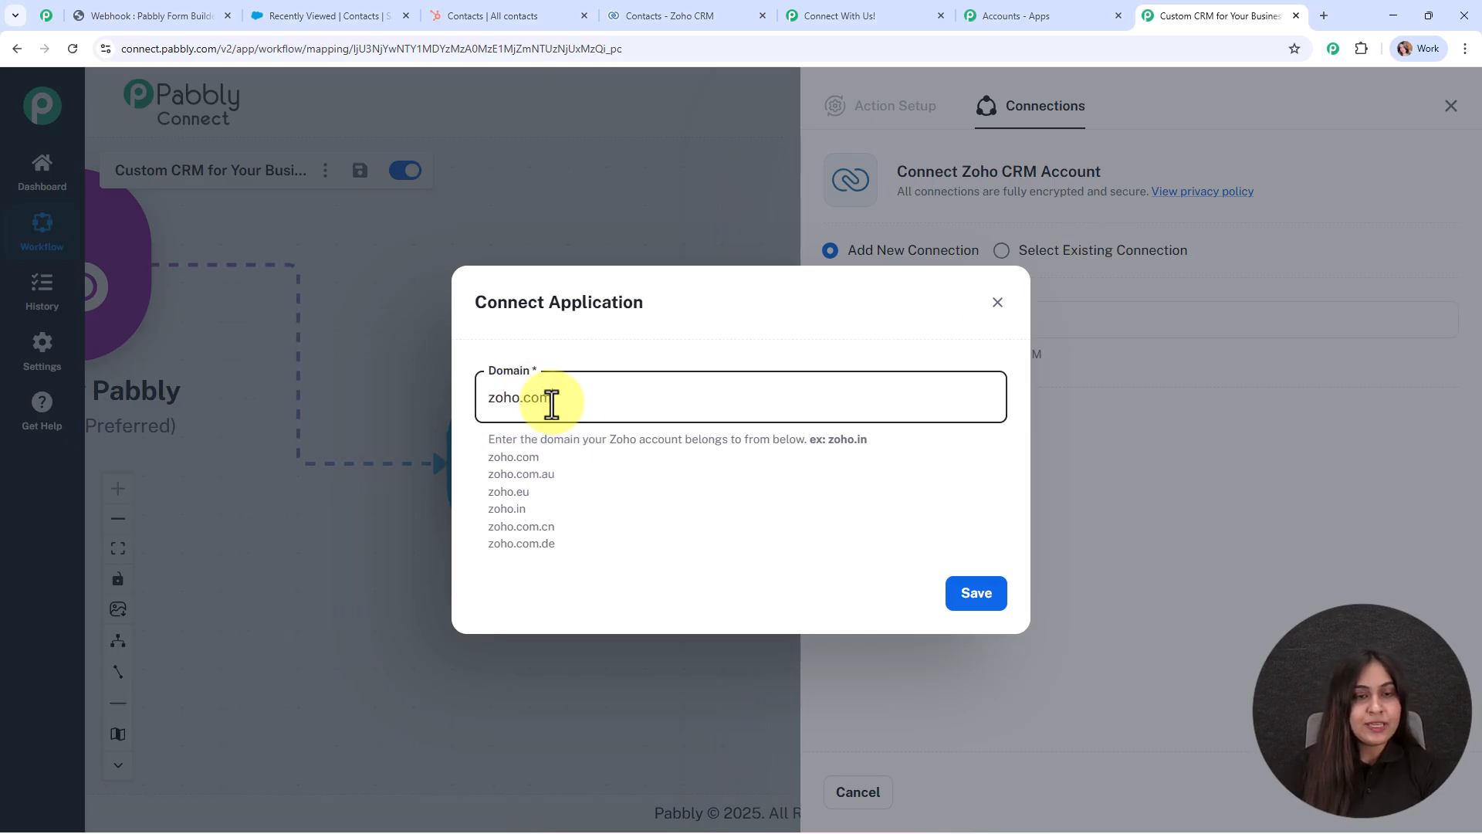
left_click(974, 488)
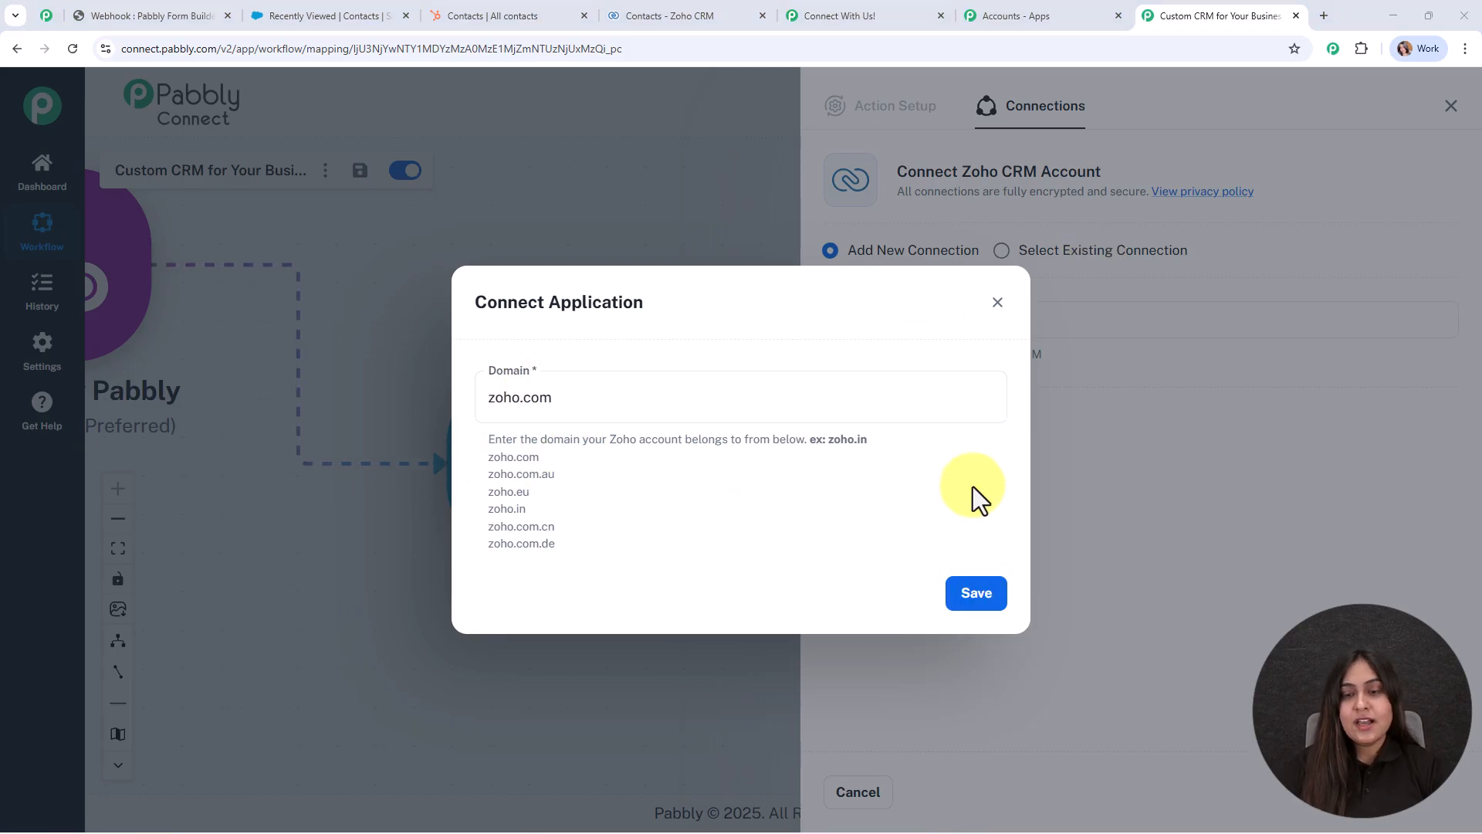
left_click(977, 596)
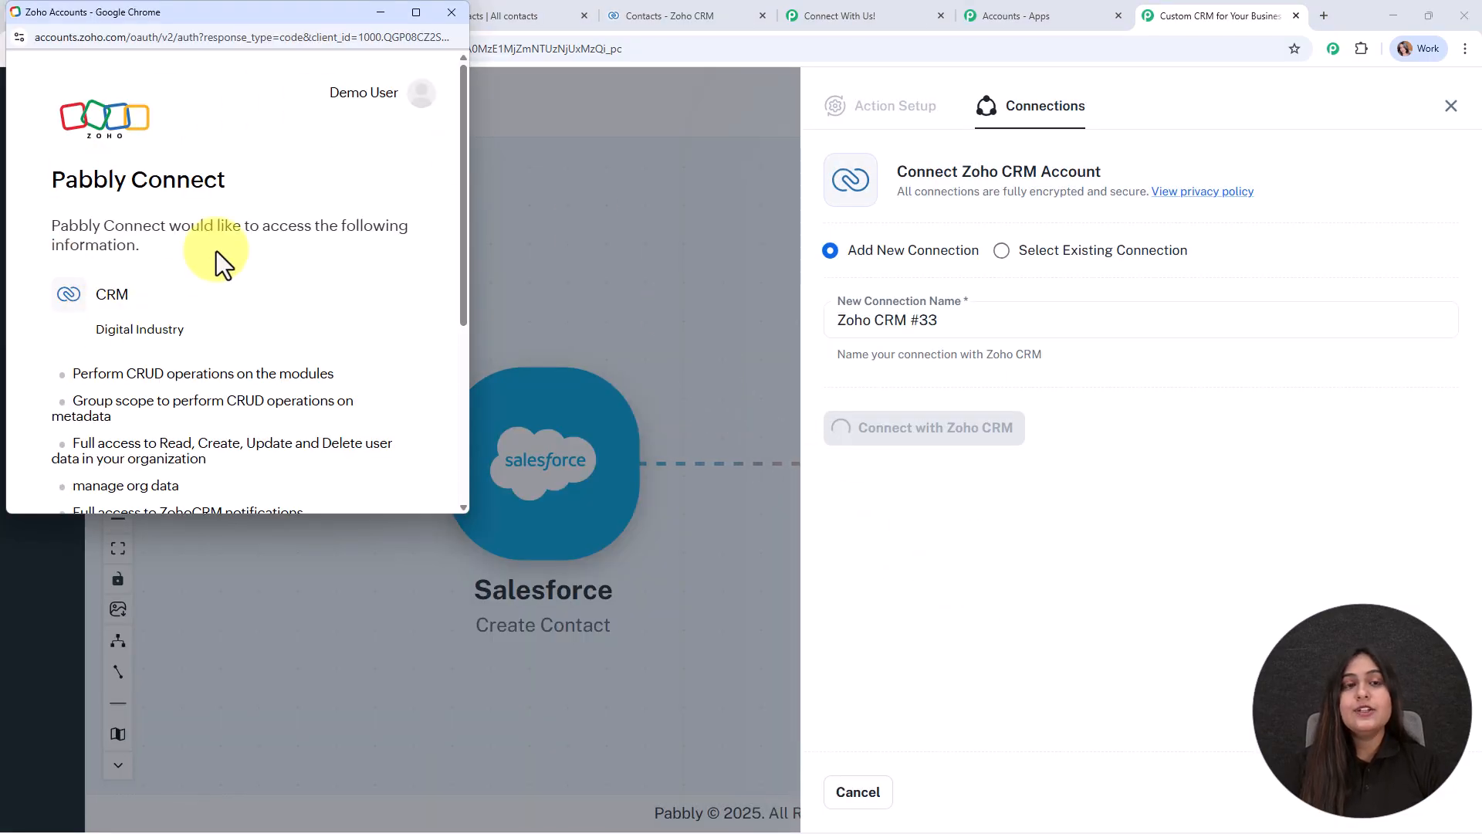
scroll(261, 355, "down", 4)
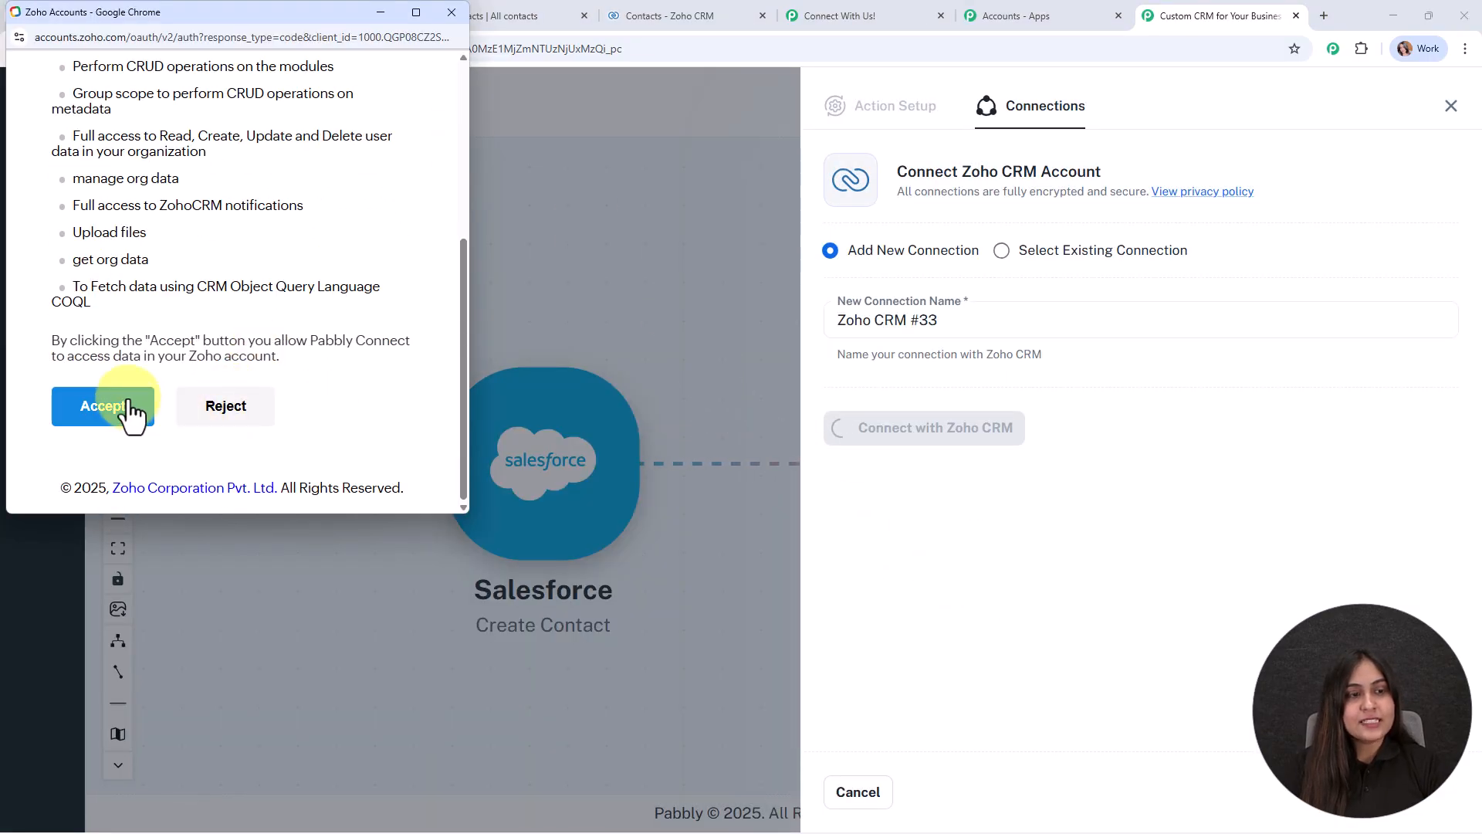
left_click(129, 409)
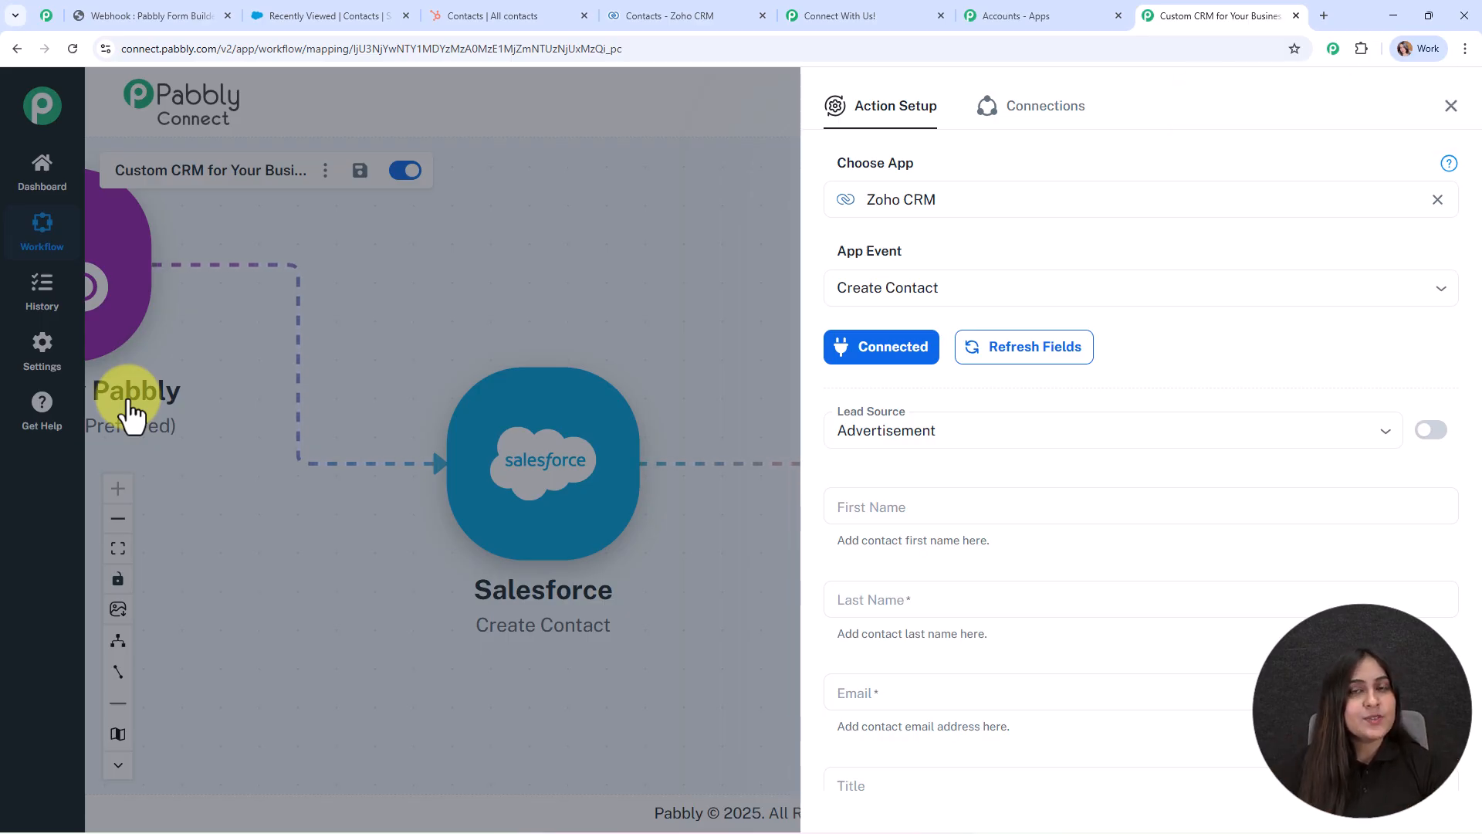
Keep the Zoho contact's Lead Source as Advertisement.
scroll(1197, 232, "down", 1)
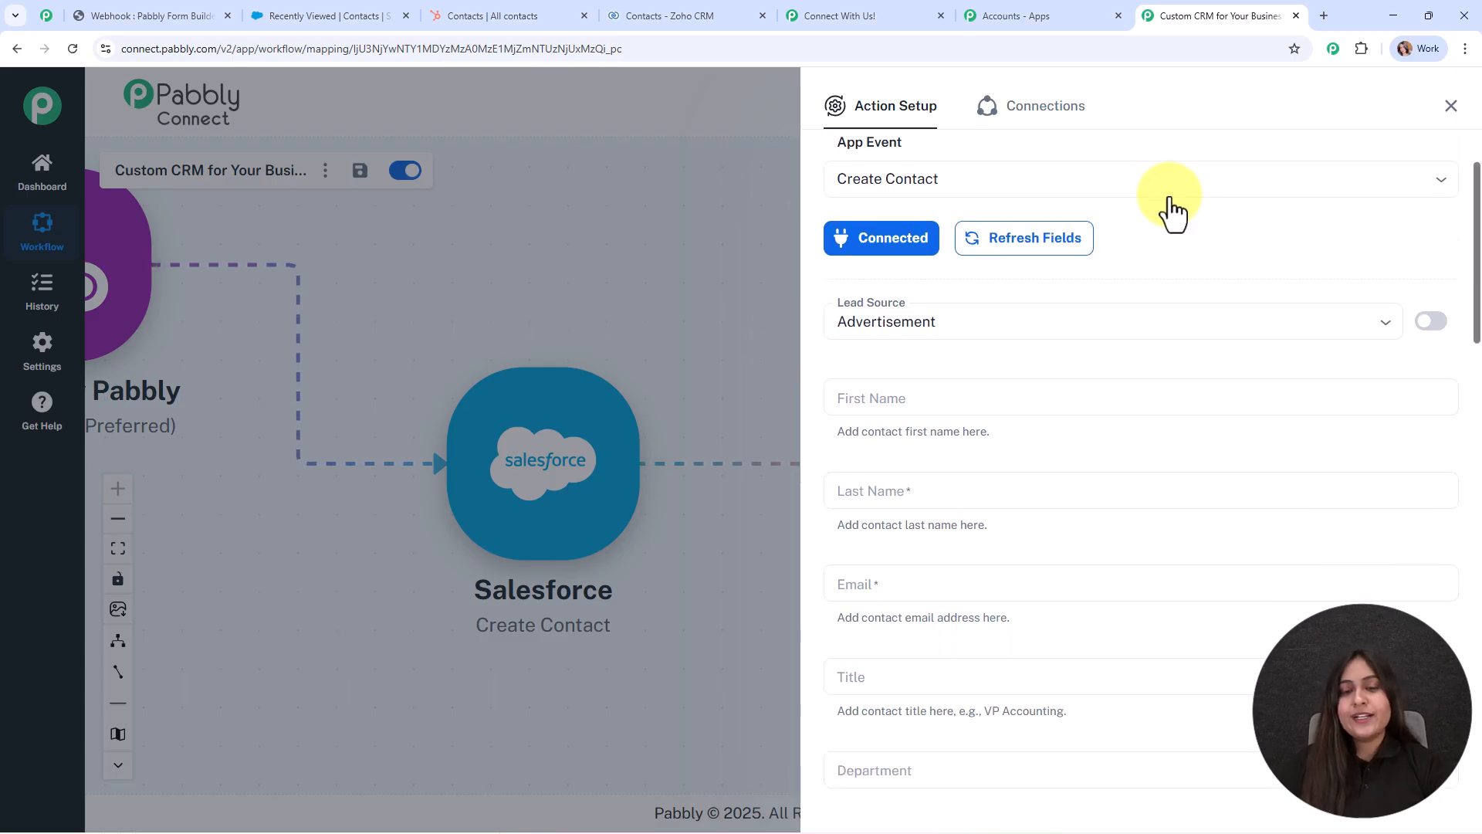
scroll(1172, 212, "down", 2)
left_click(991, 199)
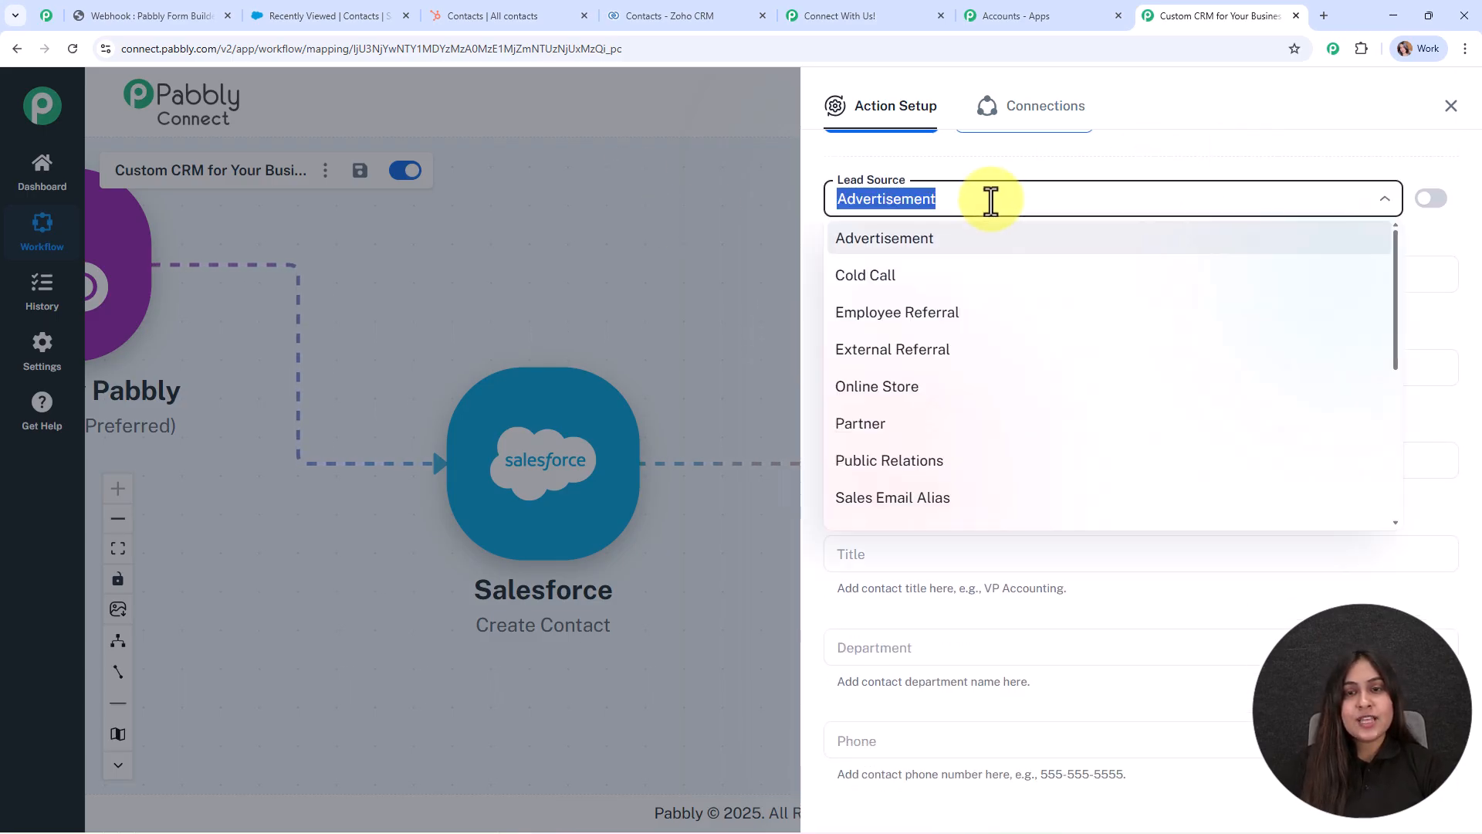
left_click(942, 245)
Map the webhook's First Name, Last Name and Email into Zoho's matching fields.
scroll(854, 222, "down", 1)
left_click(849, 199)
left_click(866, 309)
scroll(936, 423, "down", 2)
left_click(997, 428)
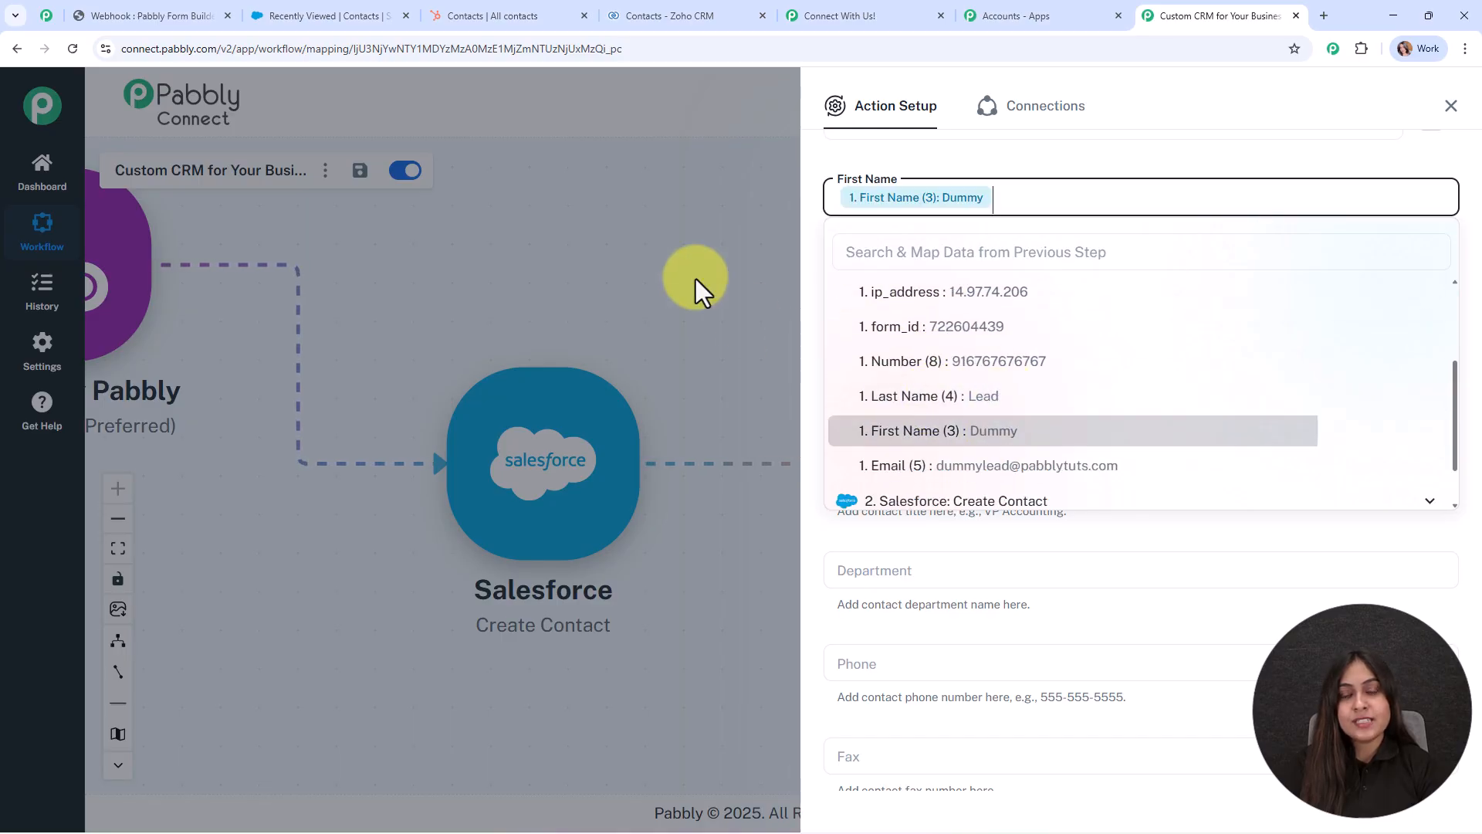
left_click(987, 290)
left_click(876, 403)
scroll(877, 506, "down", 3)
left_click(878, 506)
scroll(877, 385, "down", 2)
left_click(872, 229)
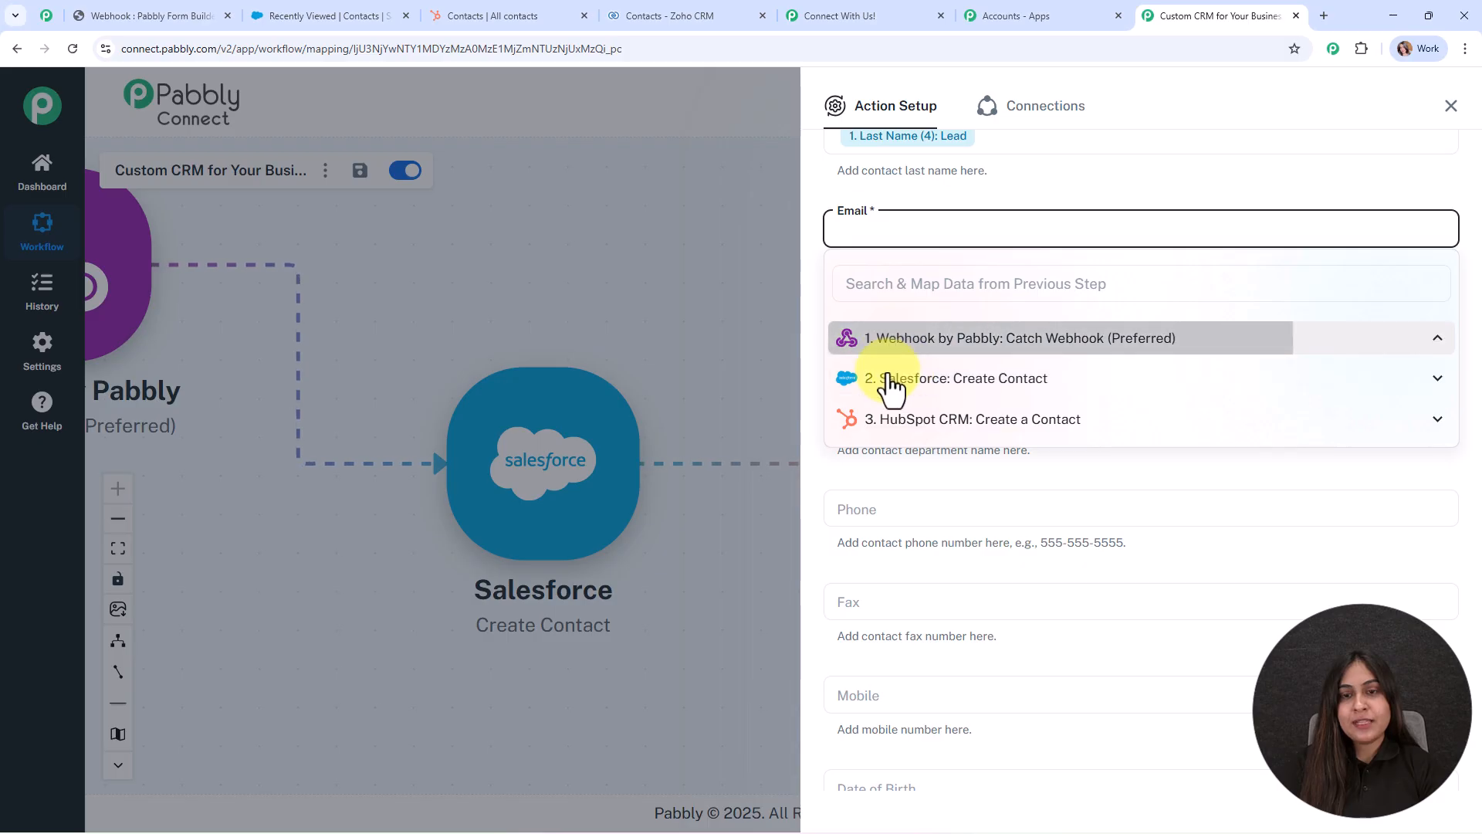
left_click(895, 340)
scroll(900, 425, "down", 2)
left_click(903, 434)
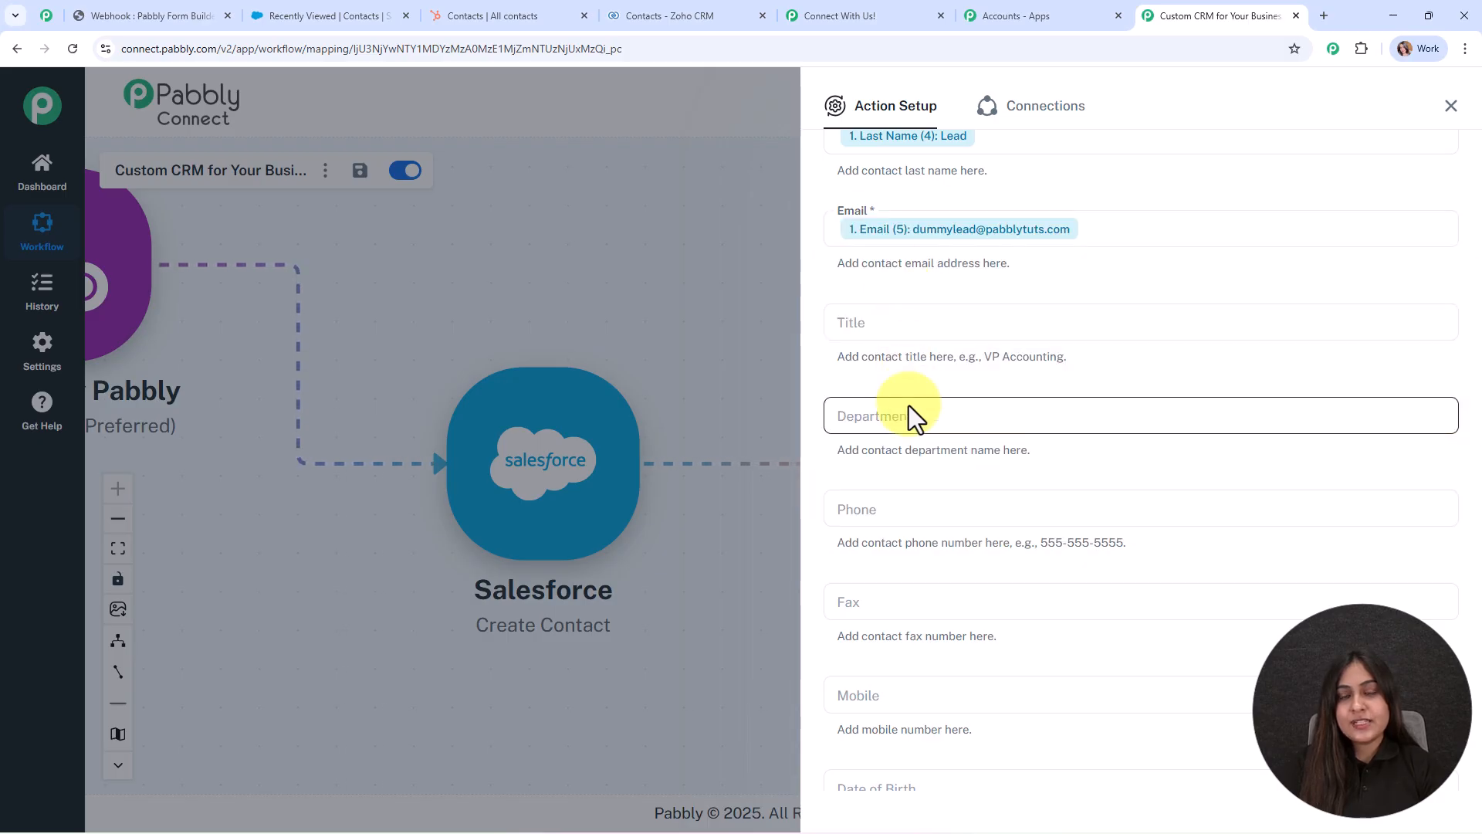
Map Number (8) into both Phone and Mobile, then save and send a test contact.
scroll(1004, 297, "down", 5)
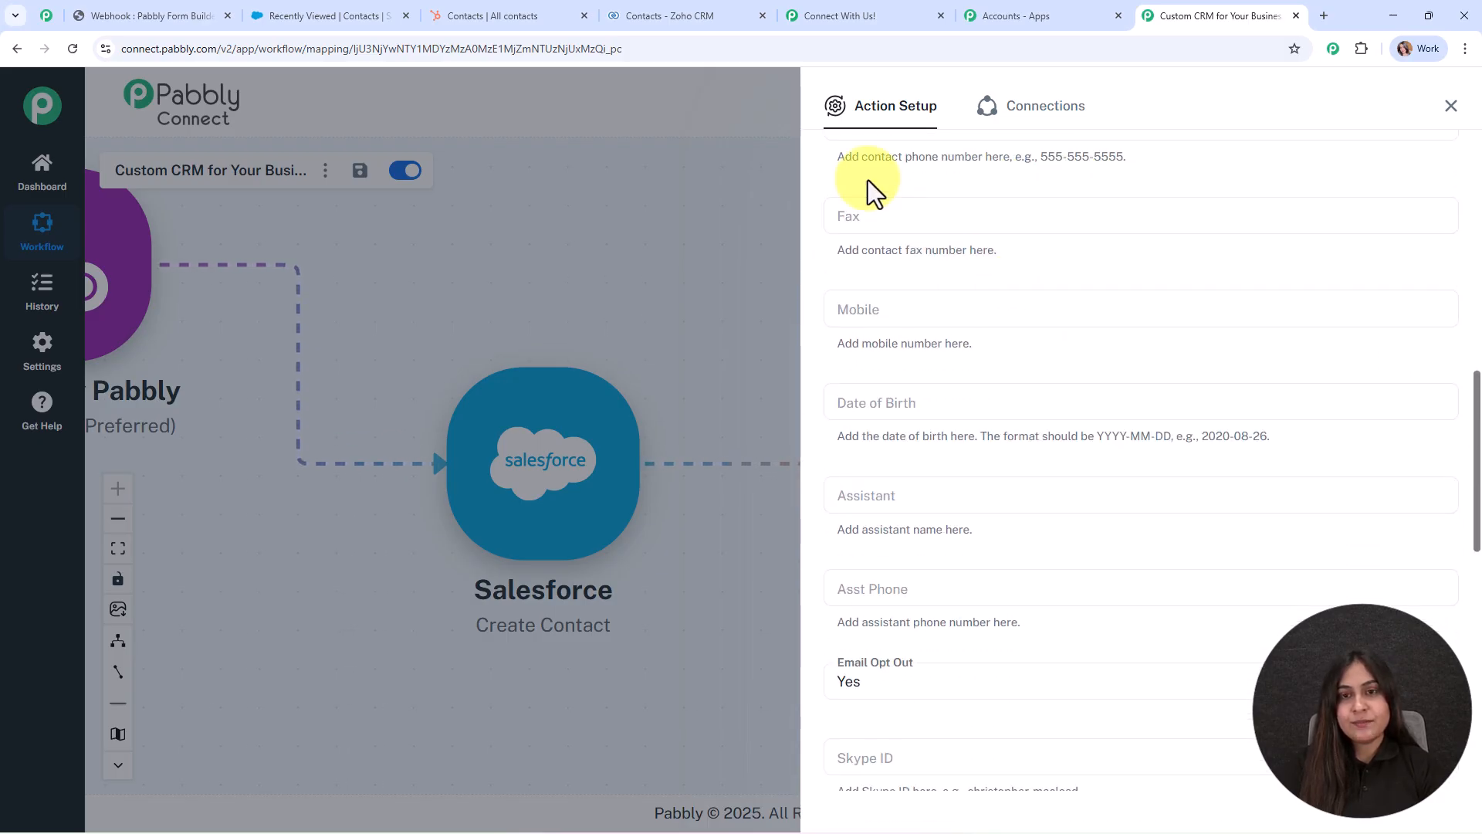
scroll(873, 272, "up", 2)
left_click(873, 272)
left_click(913, 394)
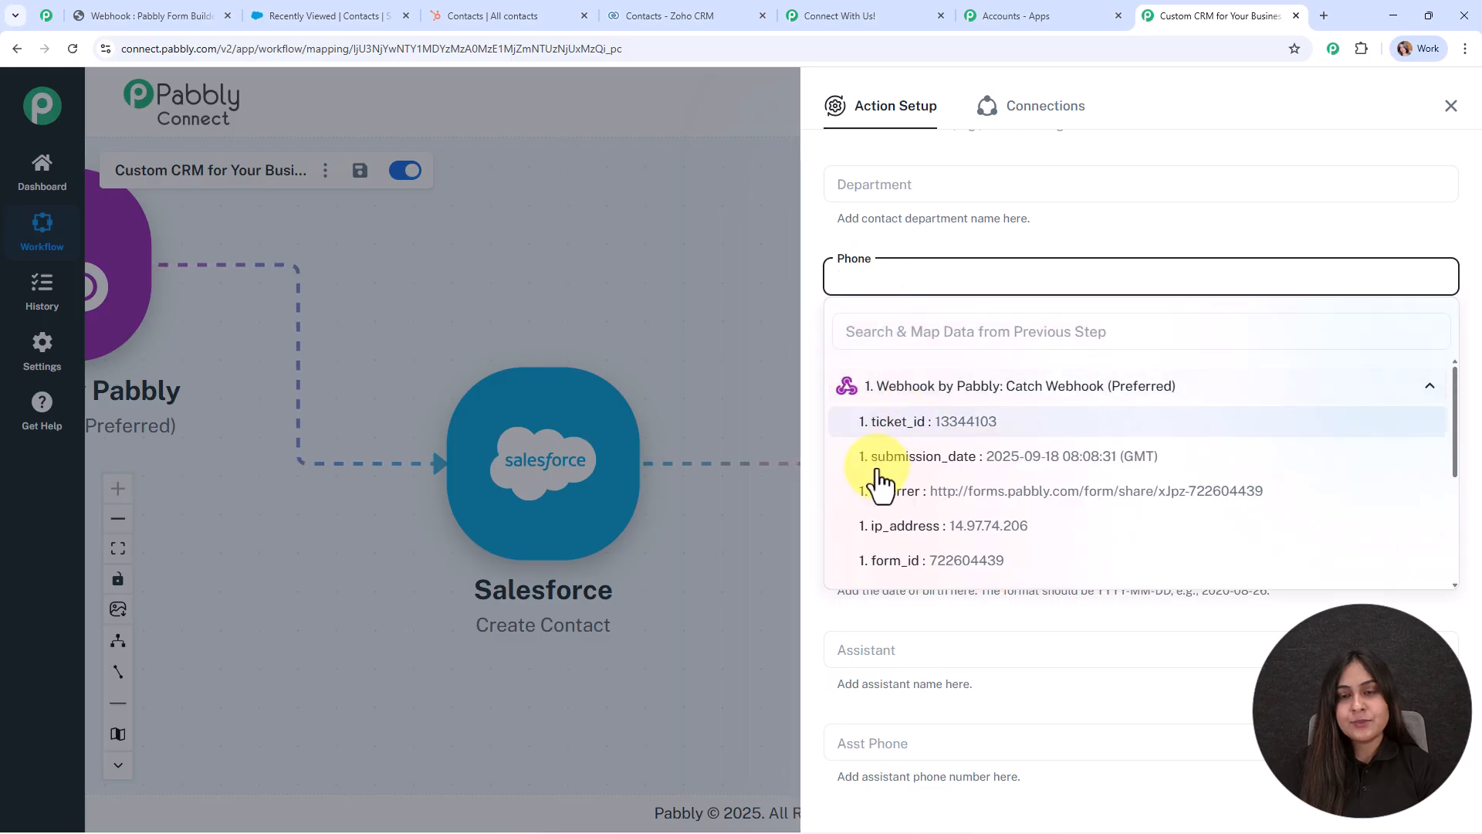
scroll(884, 482, "down", 3)
left_click(898, 443)
left_click(776, 400)
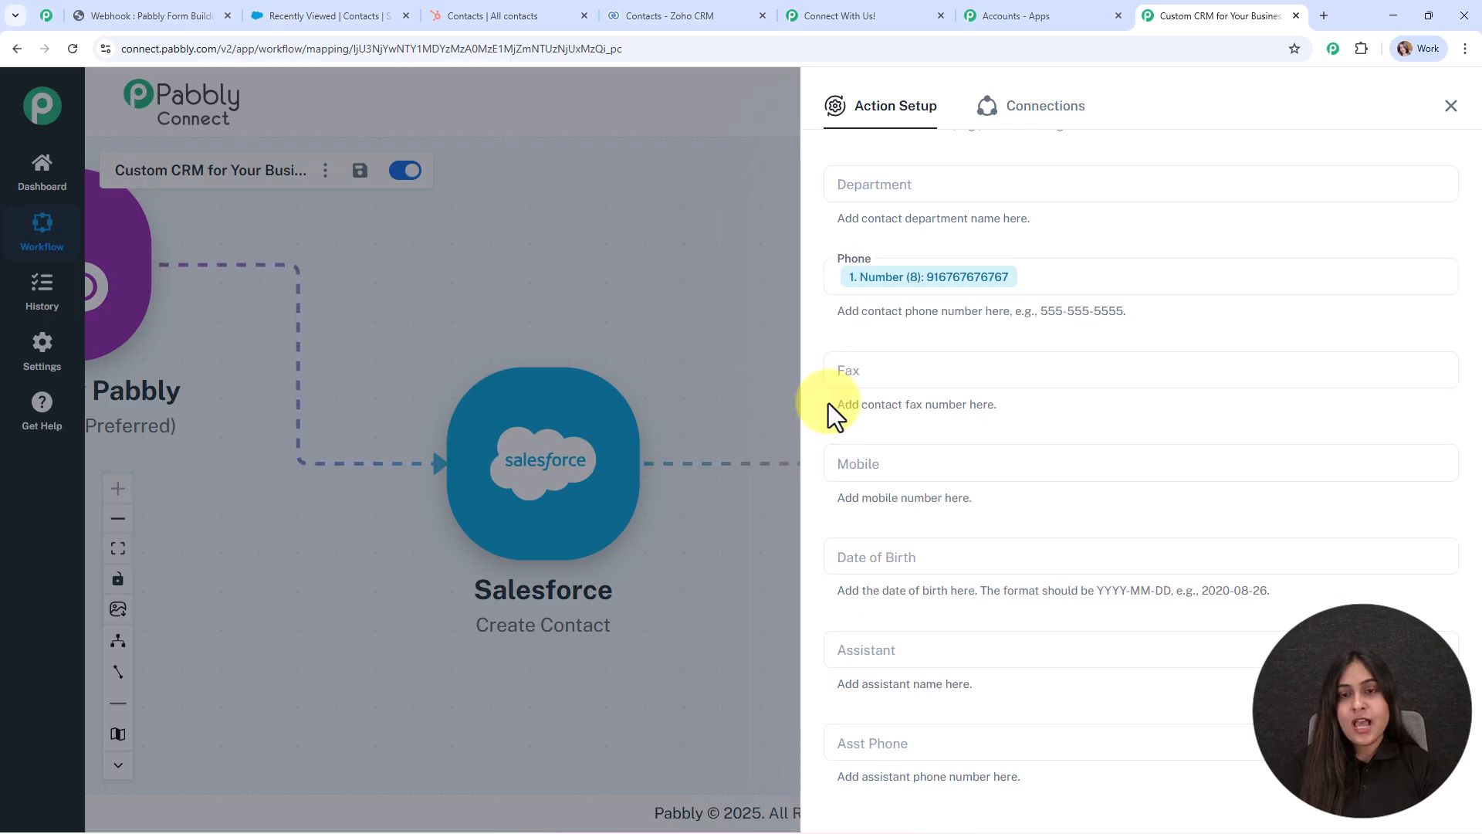
left_click(864, 463)
left_click(895, 575)
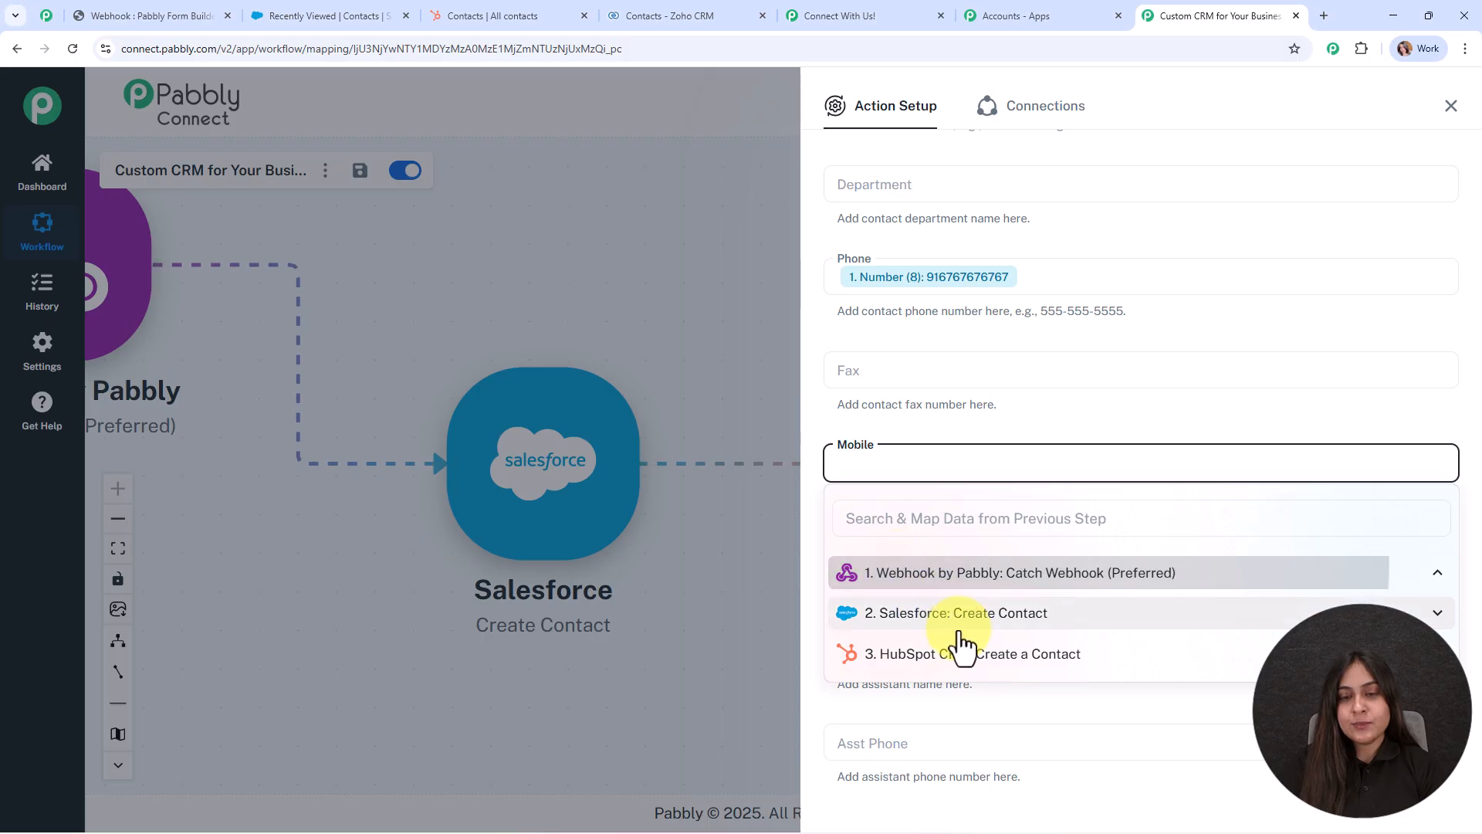
scroll(980, 656, "down", 1)
left_click(980, 571)
scroll(1059, 434, "down", 5)
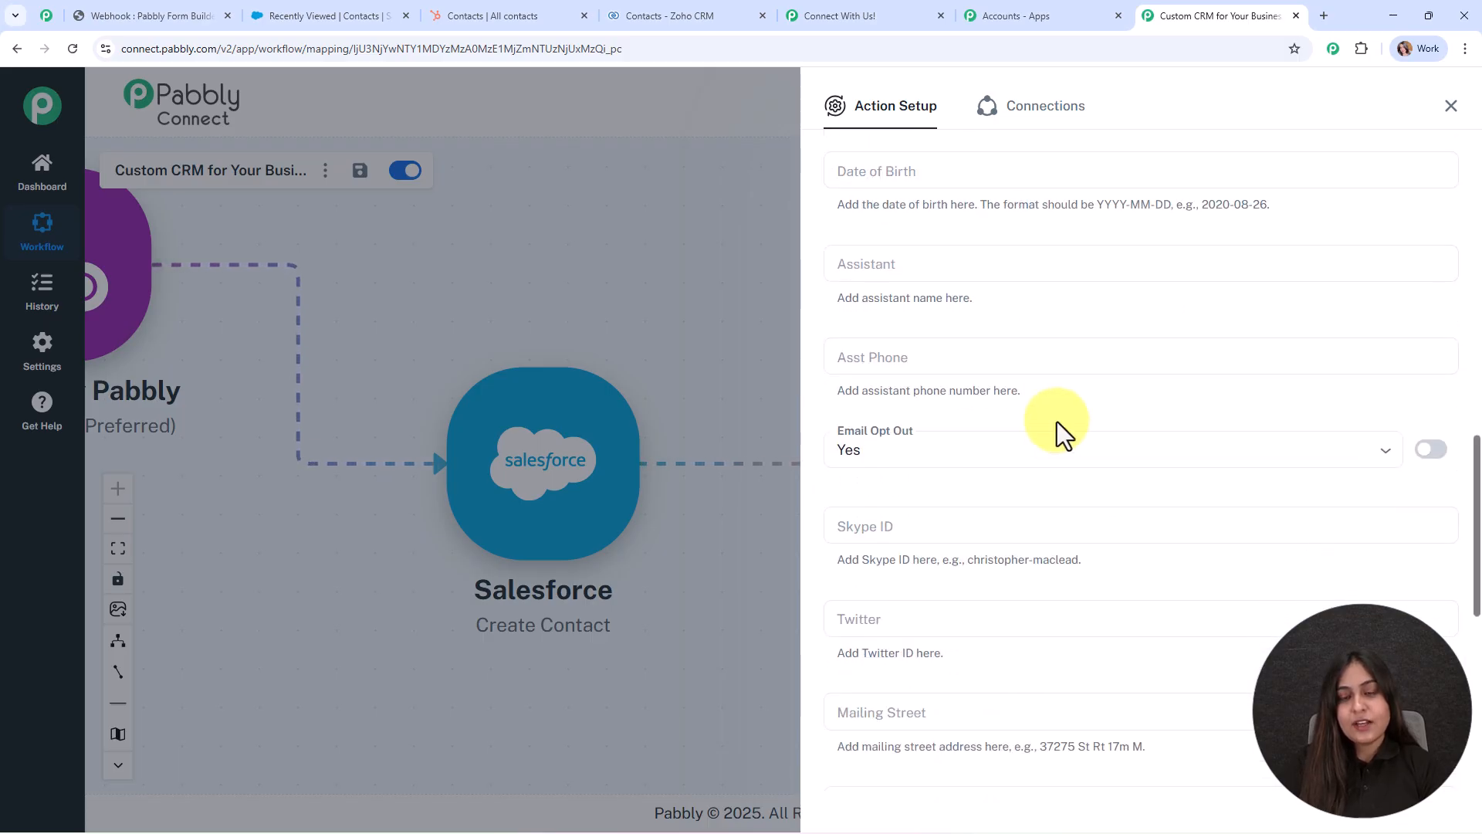
scroll(975, 247, "down", 7)
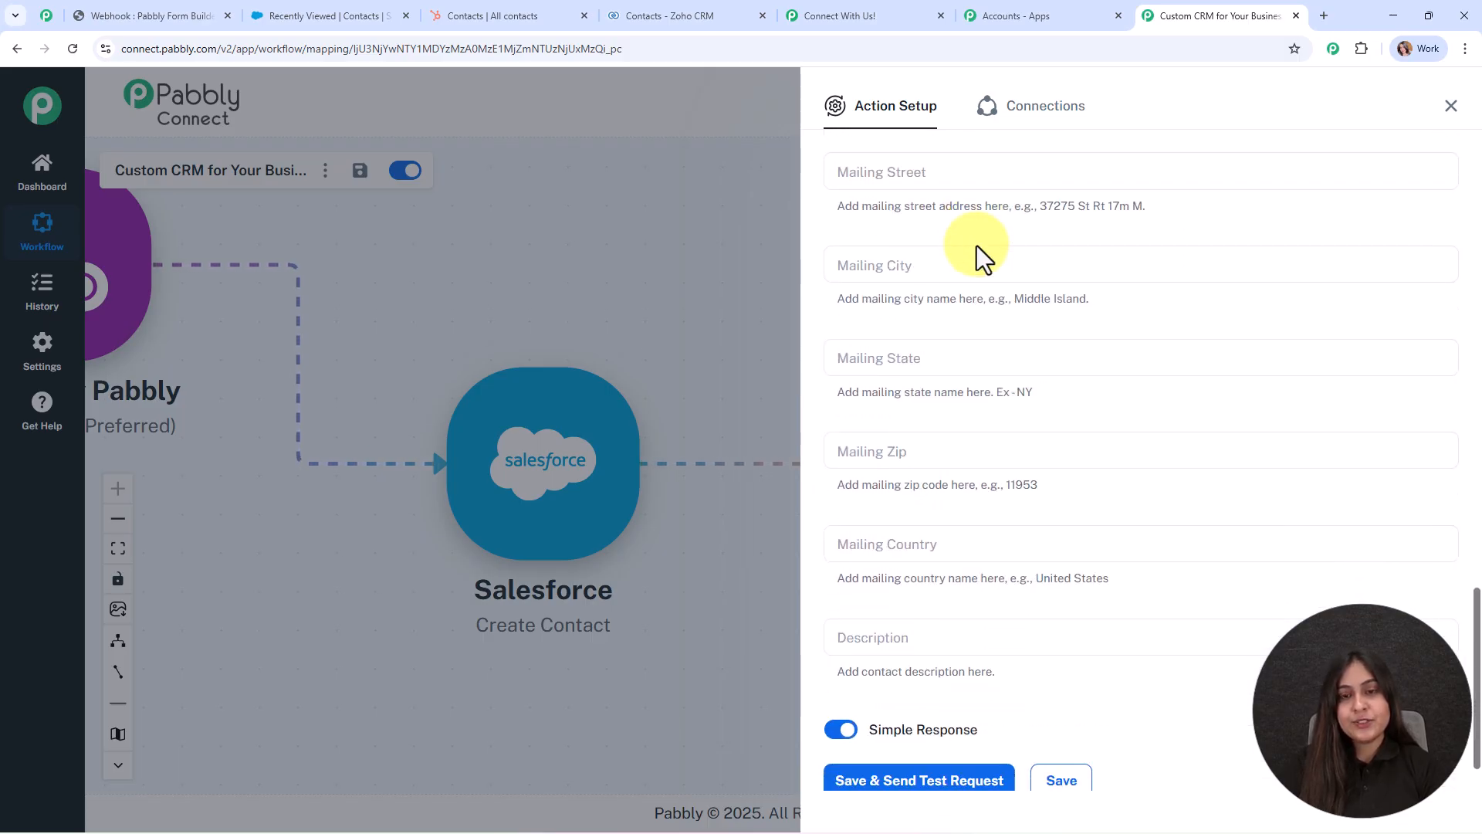
scroll(832, 497, "down", 1)
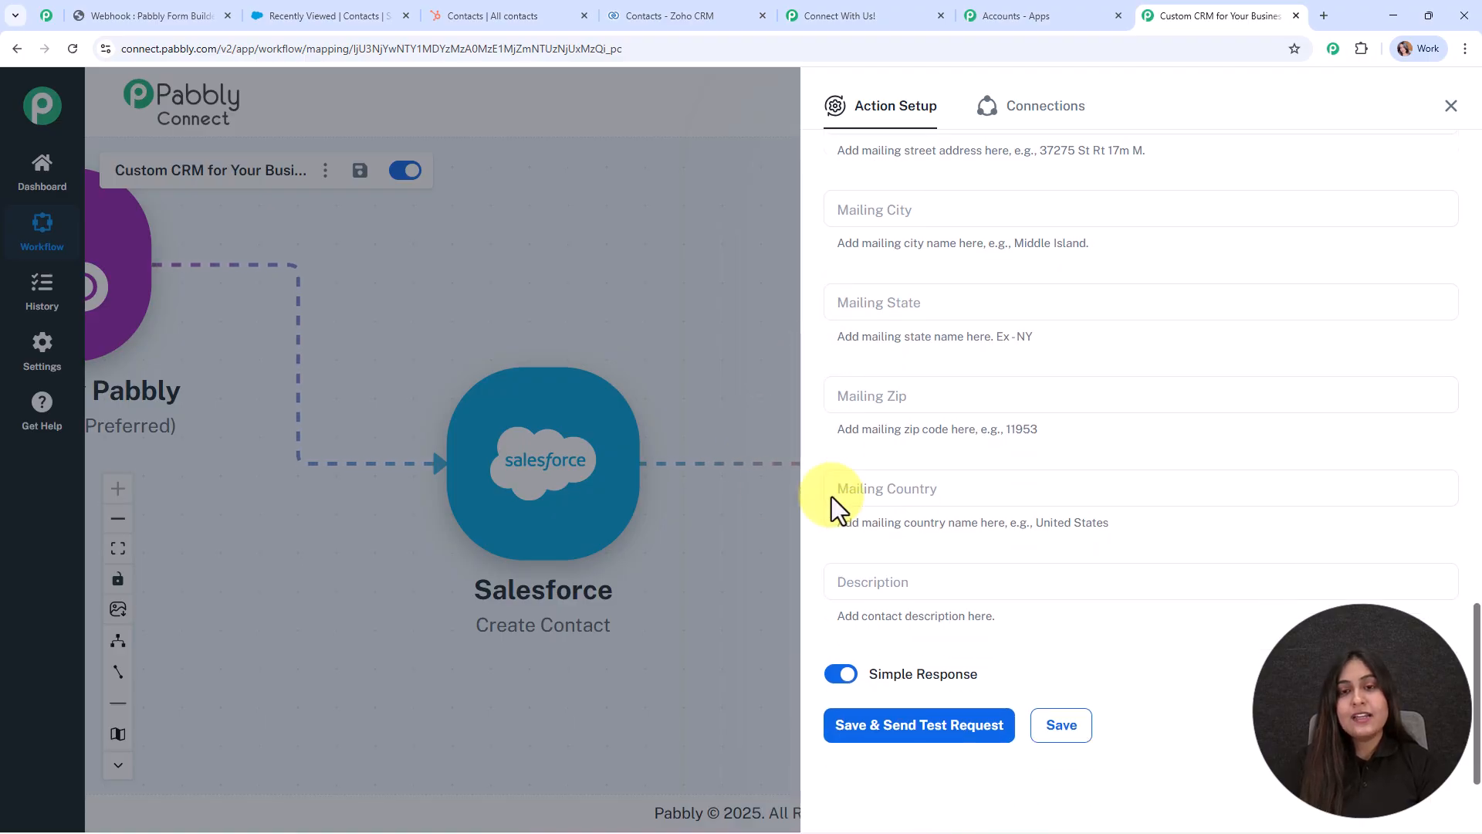
left_click(937, 722)
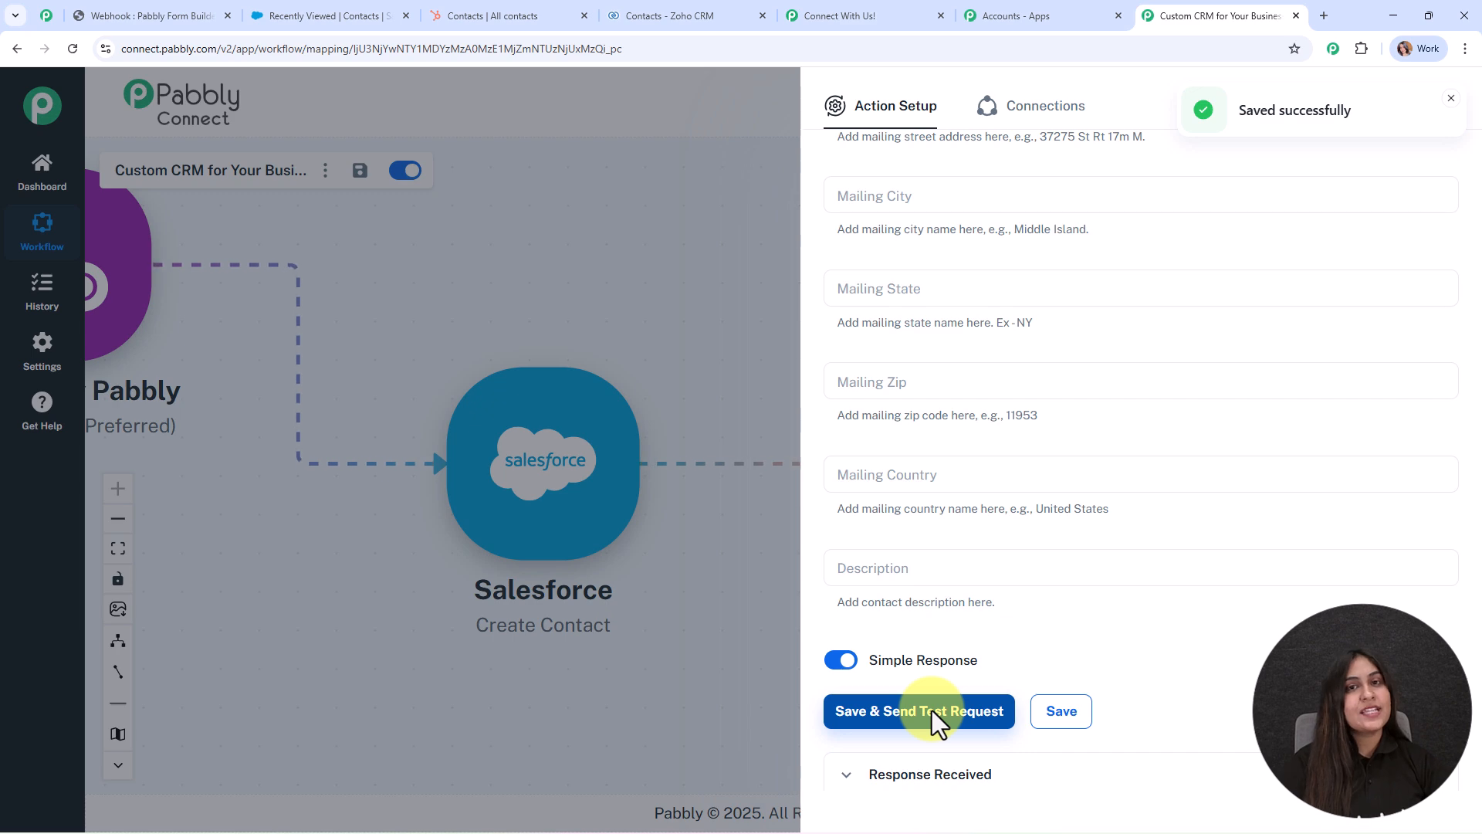
Check the SUCCESS test response, close the panel and pan to show all four steps.
scroll(1218, 635, "down", 5)
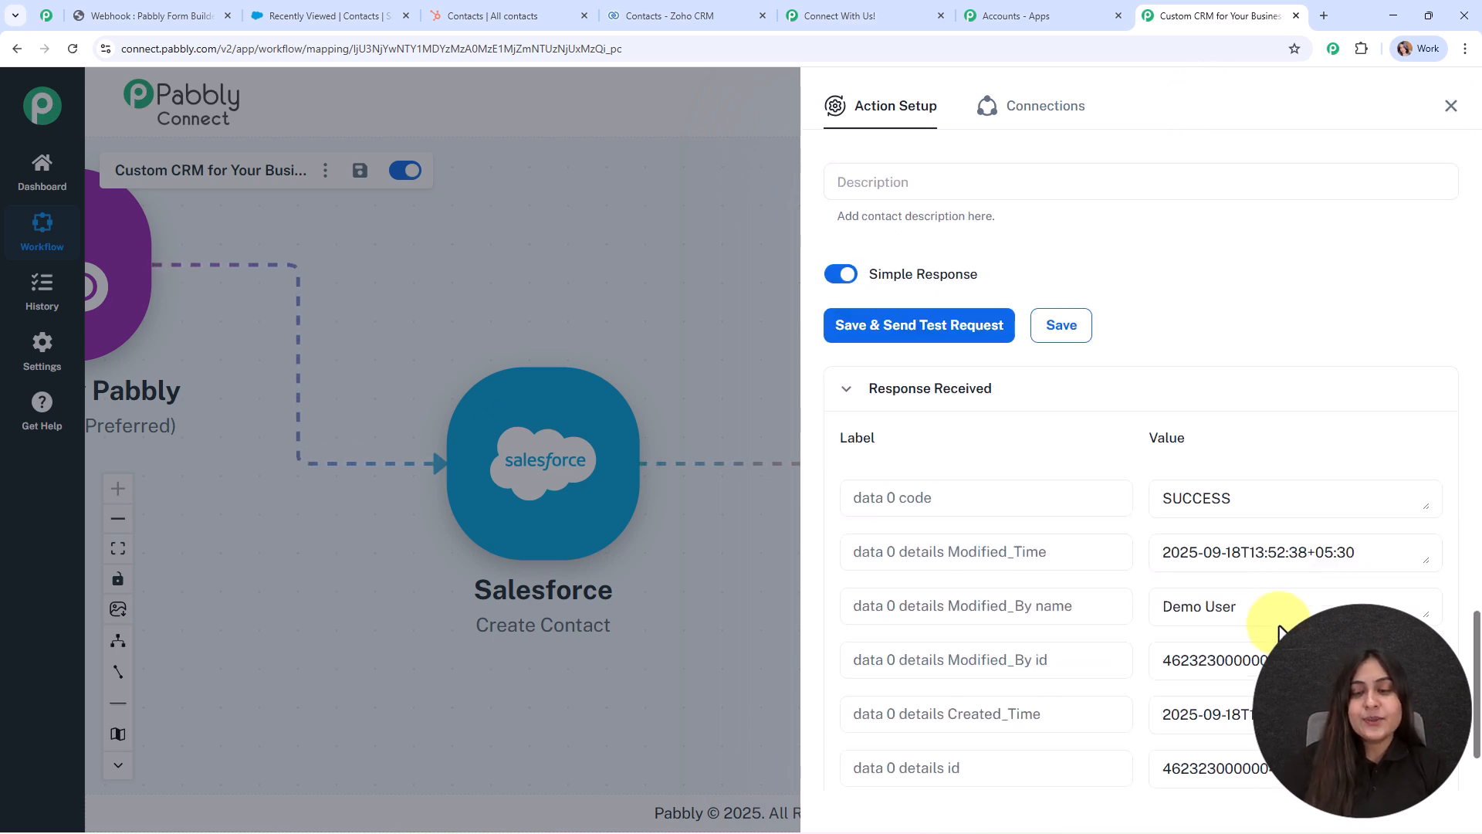
scroll(1257, 660, "down", 3)
scroll(1256, 660, "up", 3)
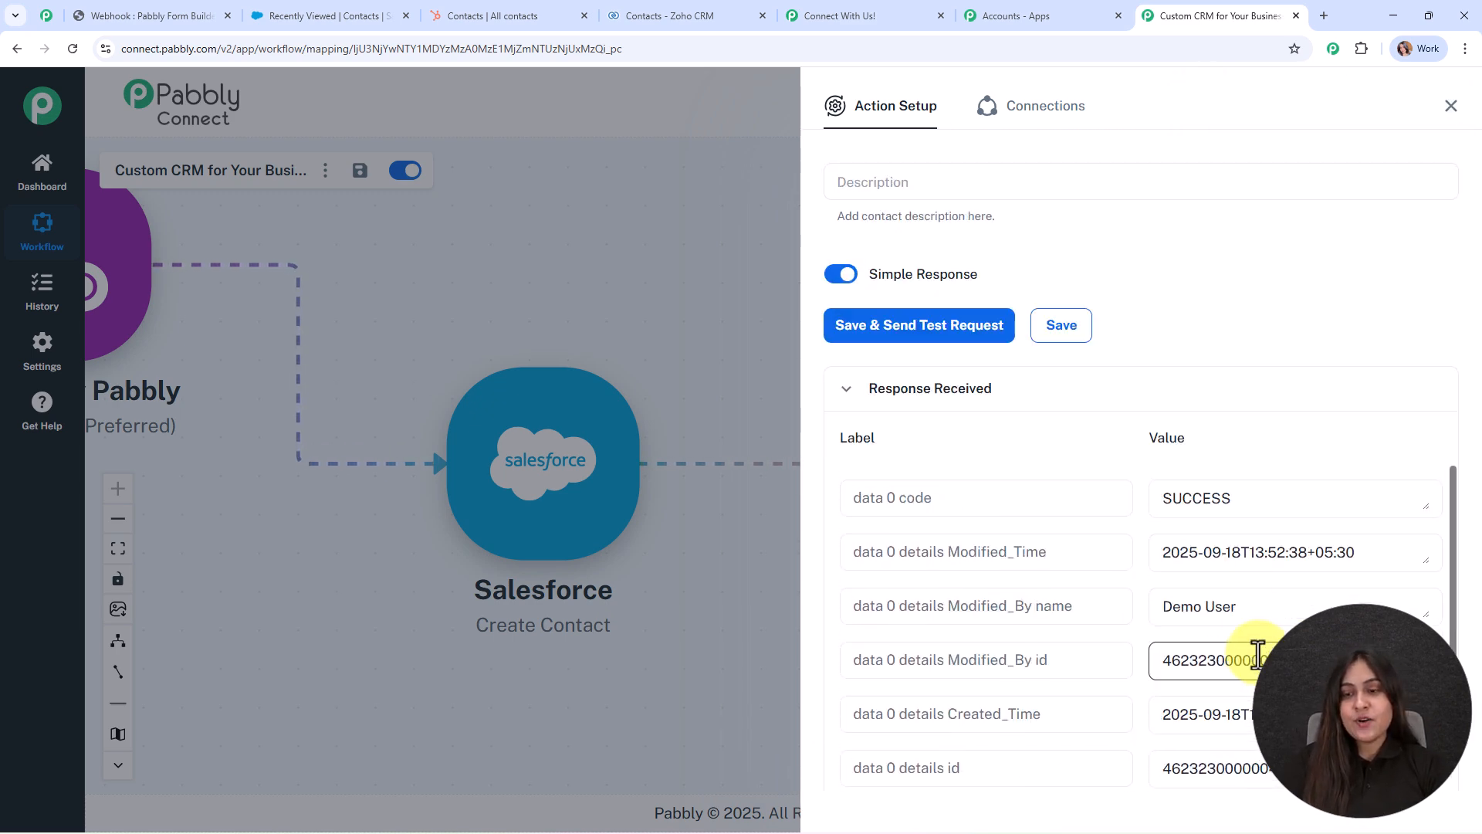
scroll(1220, 520, "up", 1)
left_click(1451, 105)
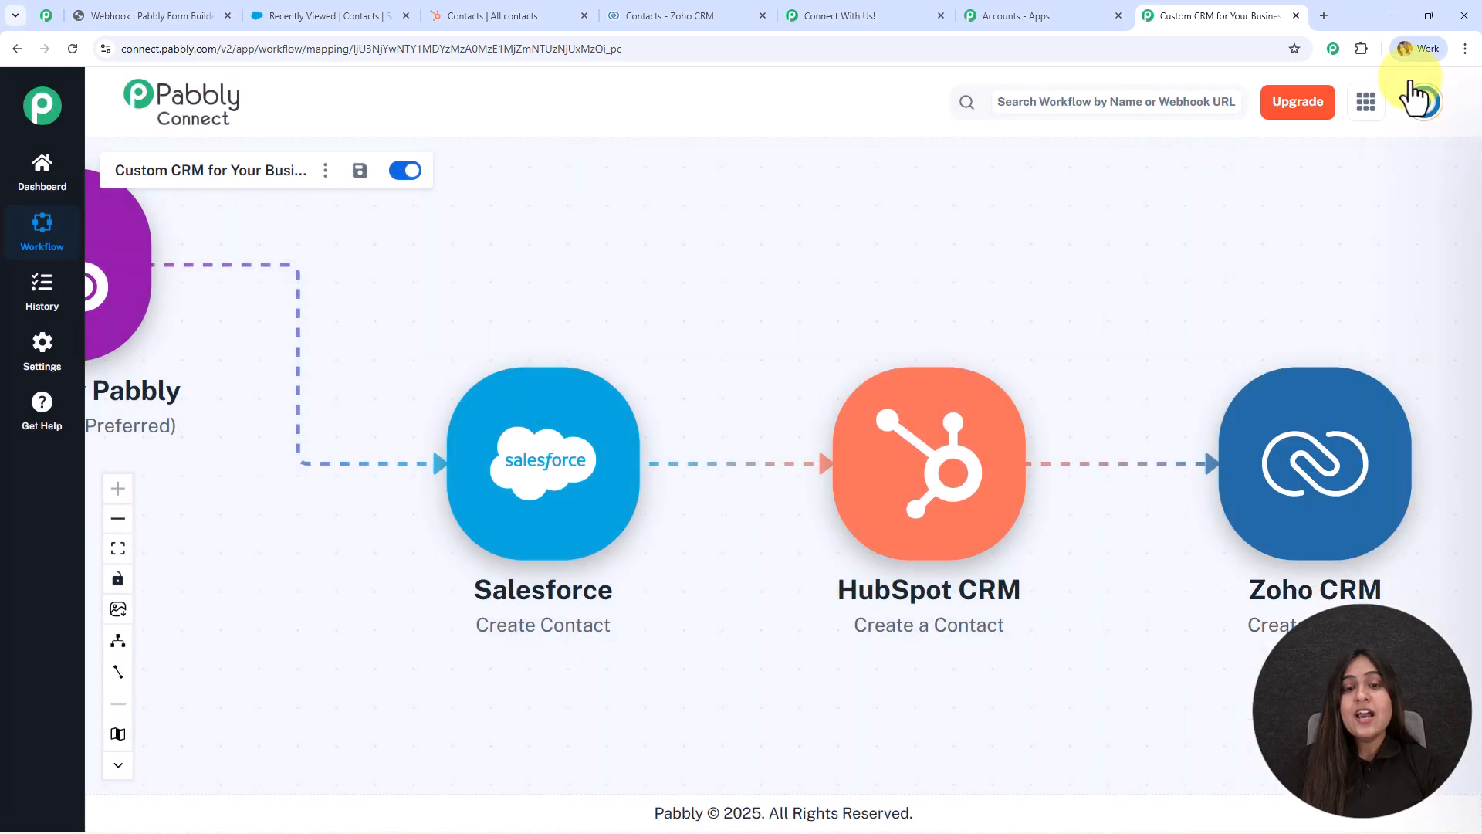
left_click_drag(783, 249, 827, 371)
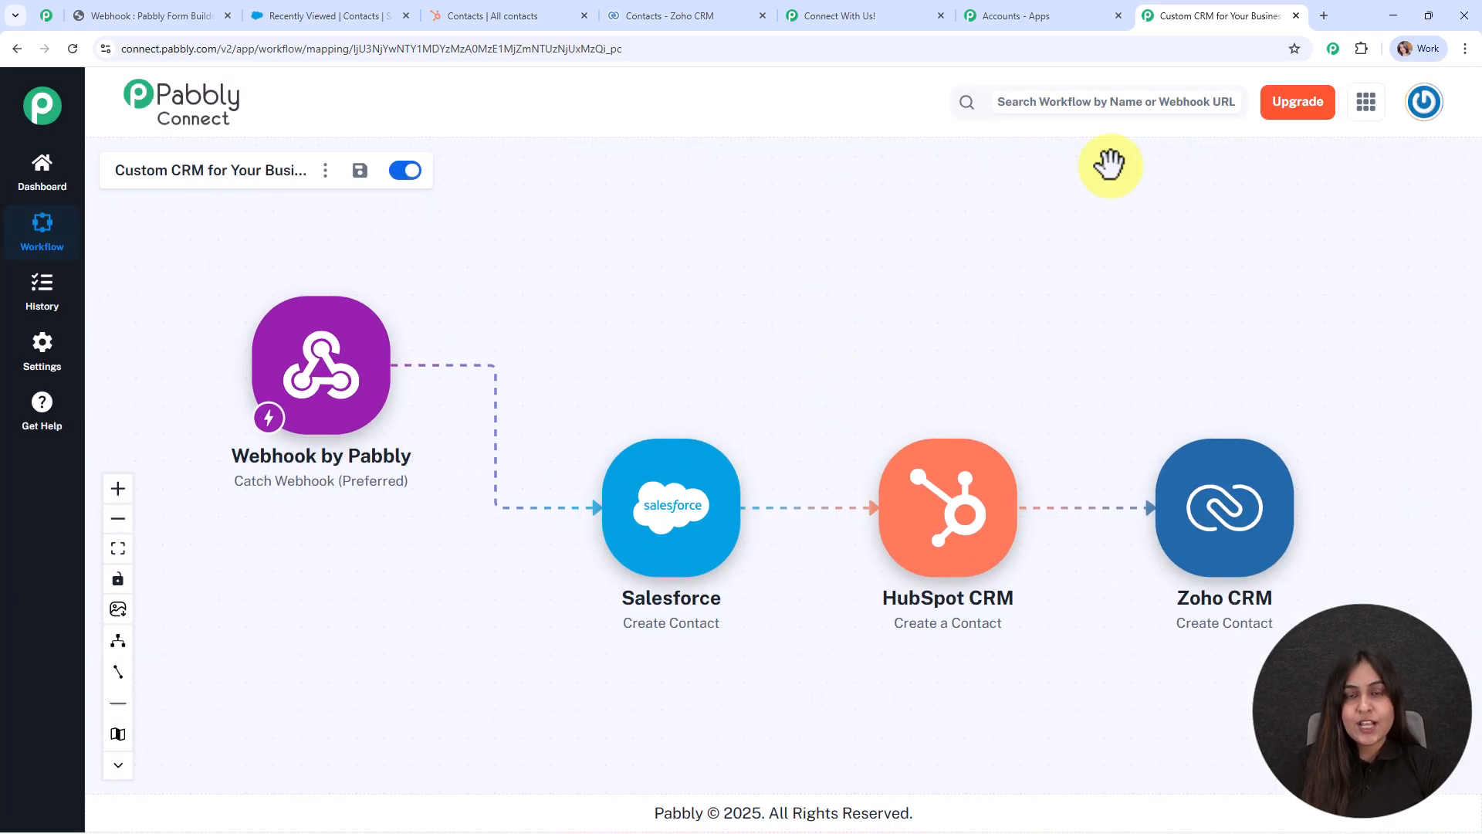
left_click(658, 14)
Reload Zoho CRM contacts to confirm the Dummy Lead (5 records), then return to Pabbly Connect.
left_click(66, 48)
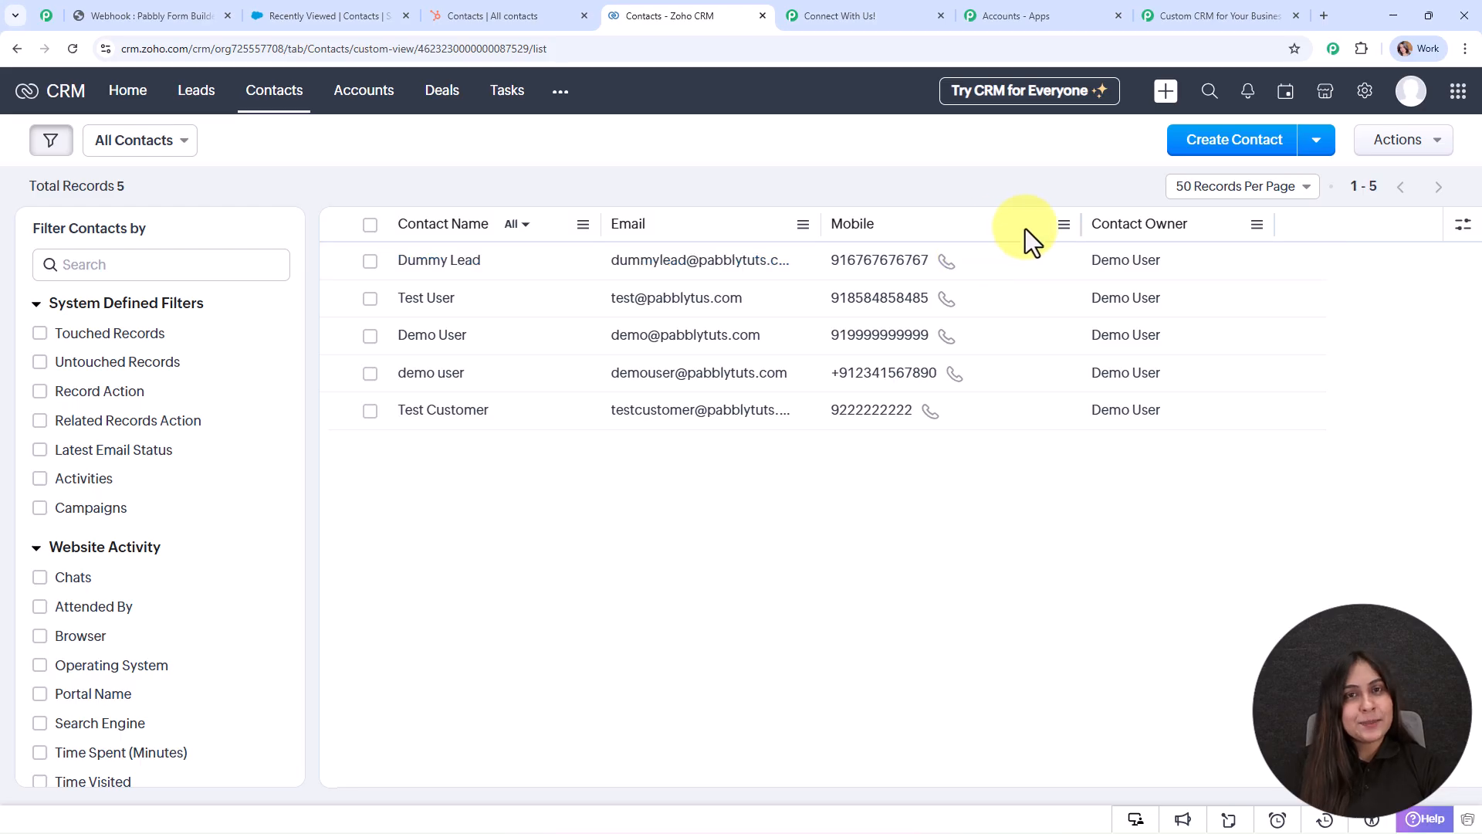
left_click(1168, 10)
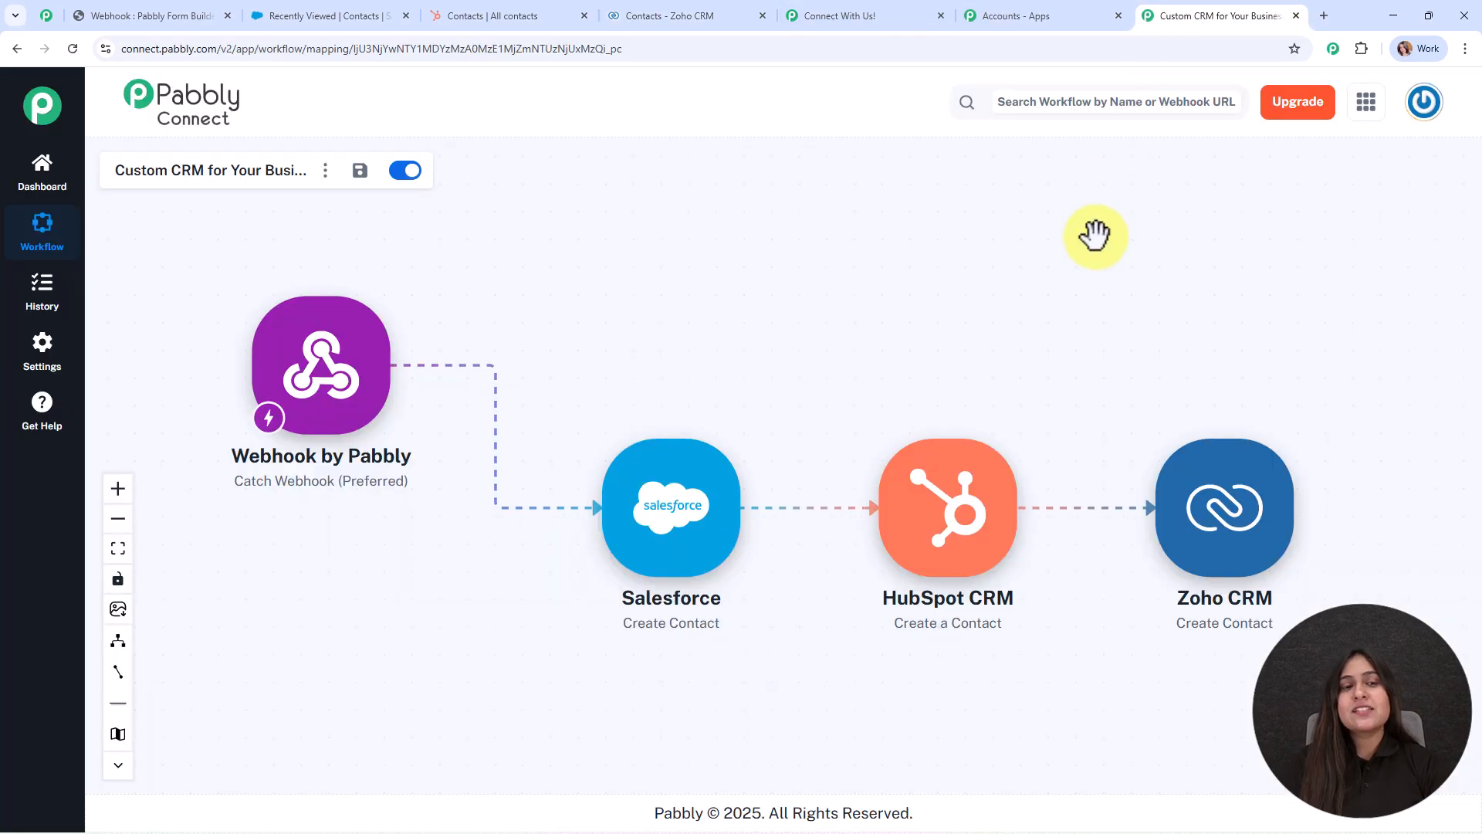